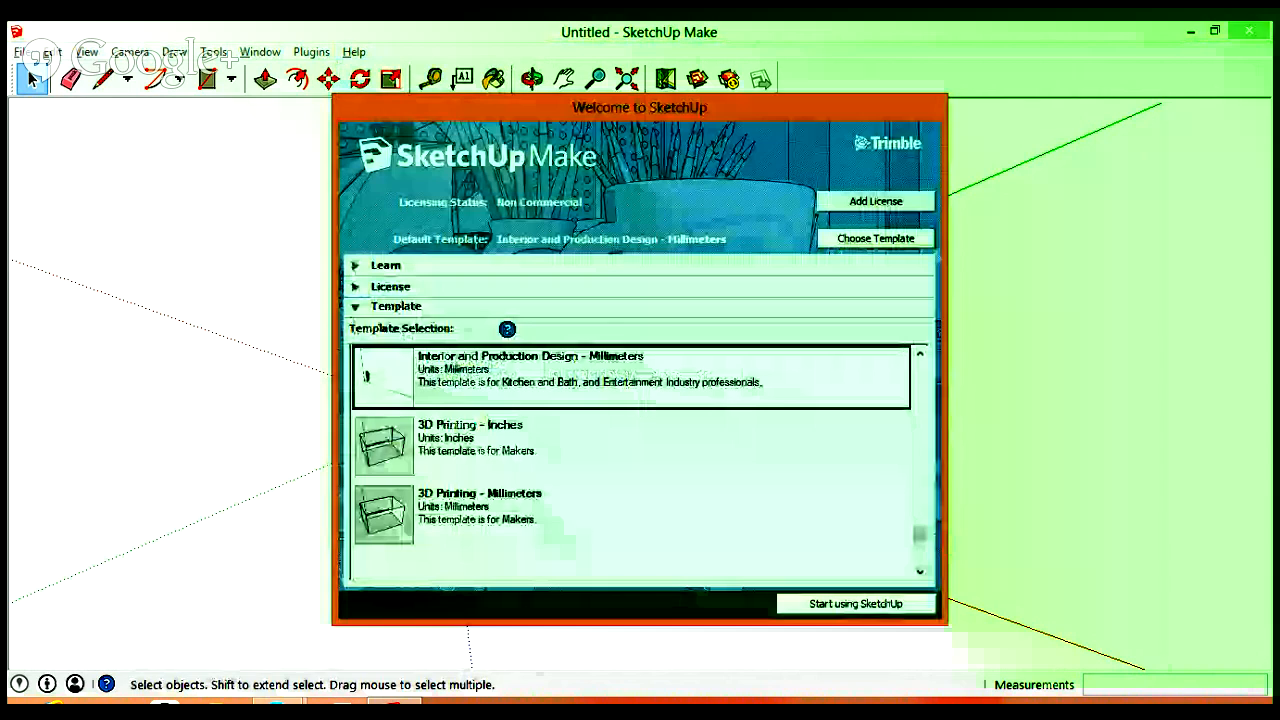
Start with the 3D Printing - Inches template and create a new model from it.
{"action": "left_click", "coordinate": [855, 603]}
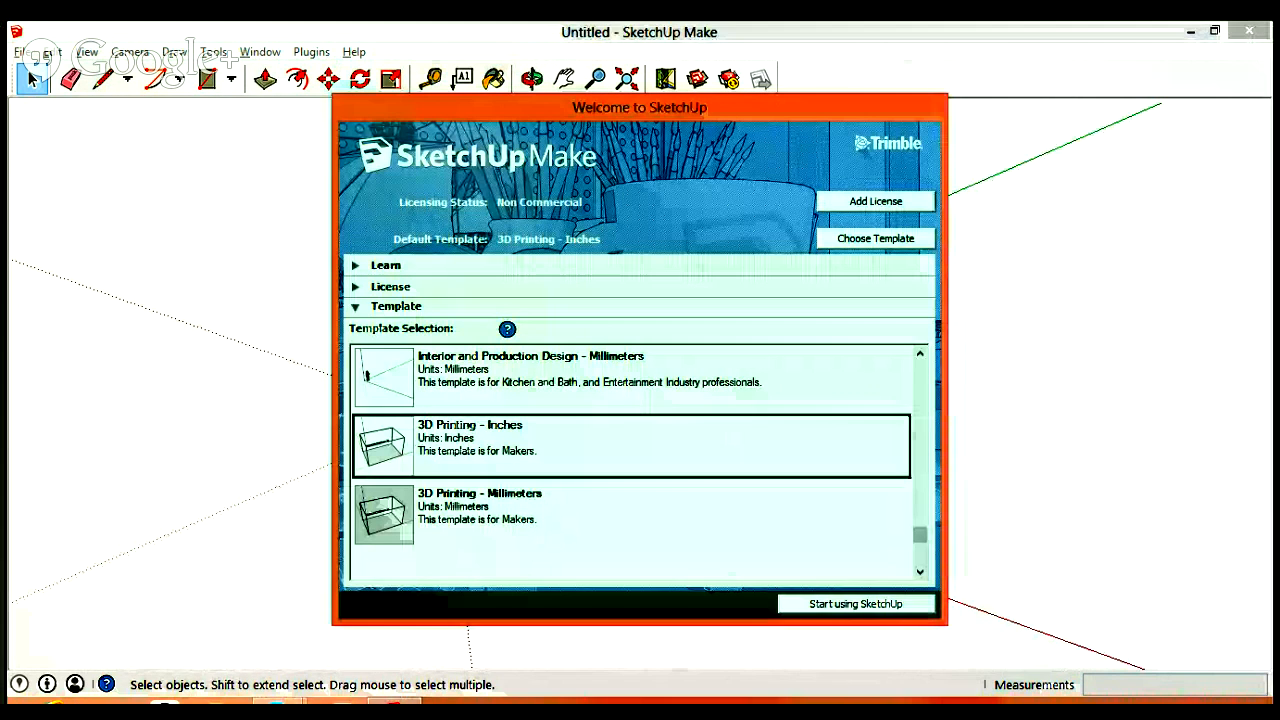
{"action": "left_click", "coordinate": [843, 606]}
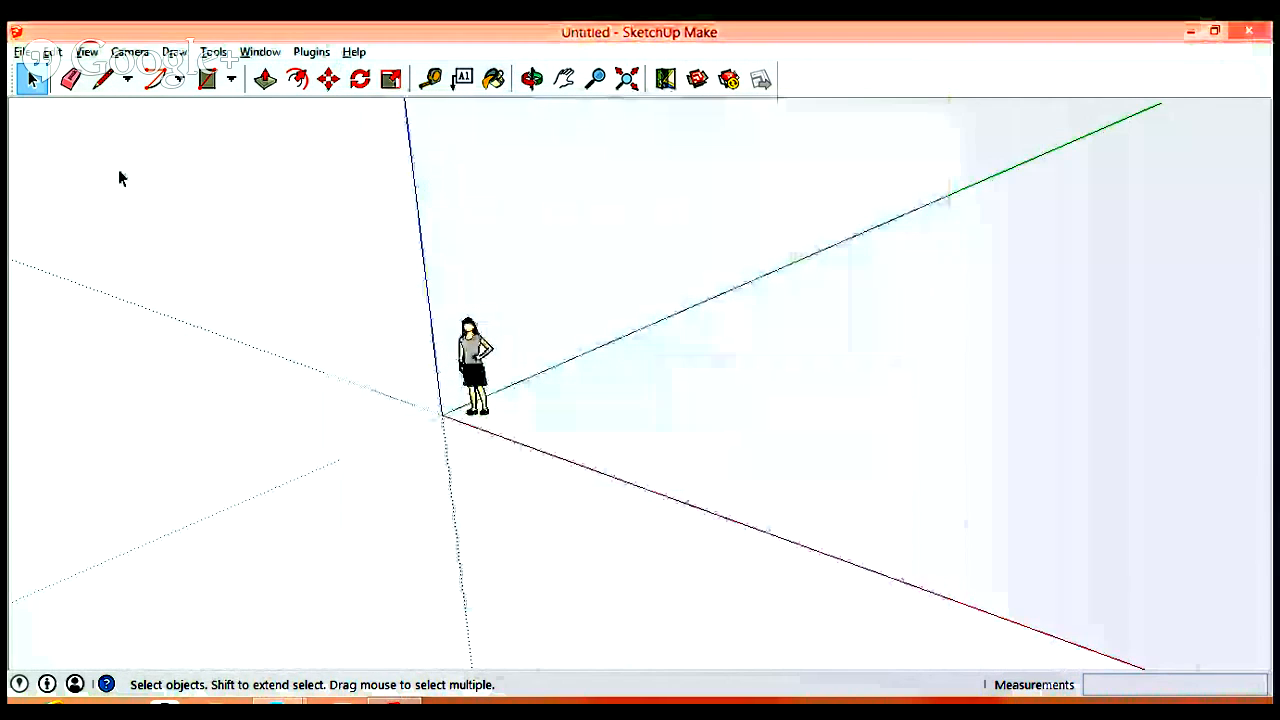
{"action": "left_click", "coordinate": [20, 52]}
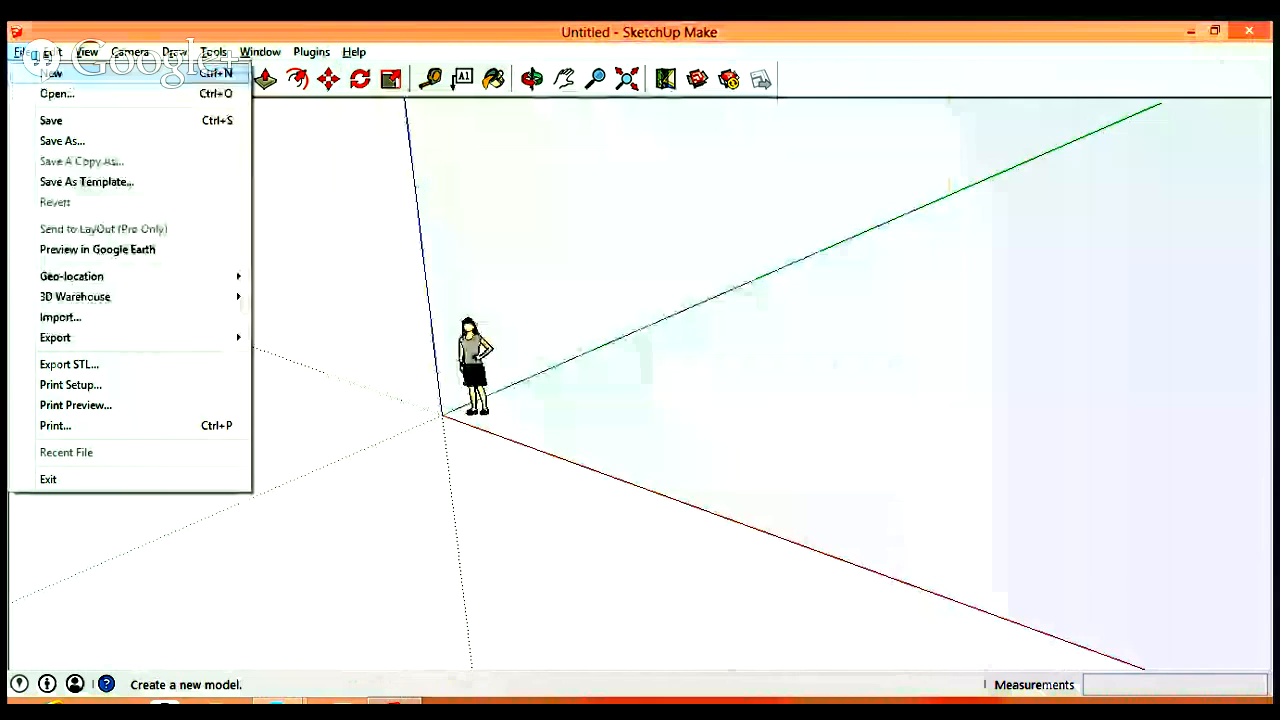
{"action": "left_click", "coordinate": [50, 73]}
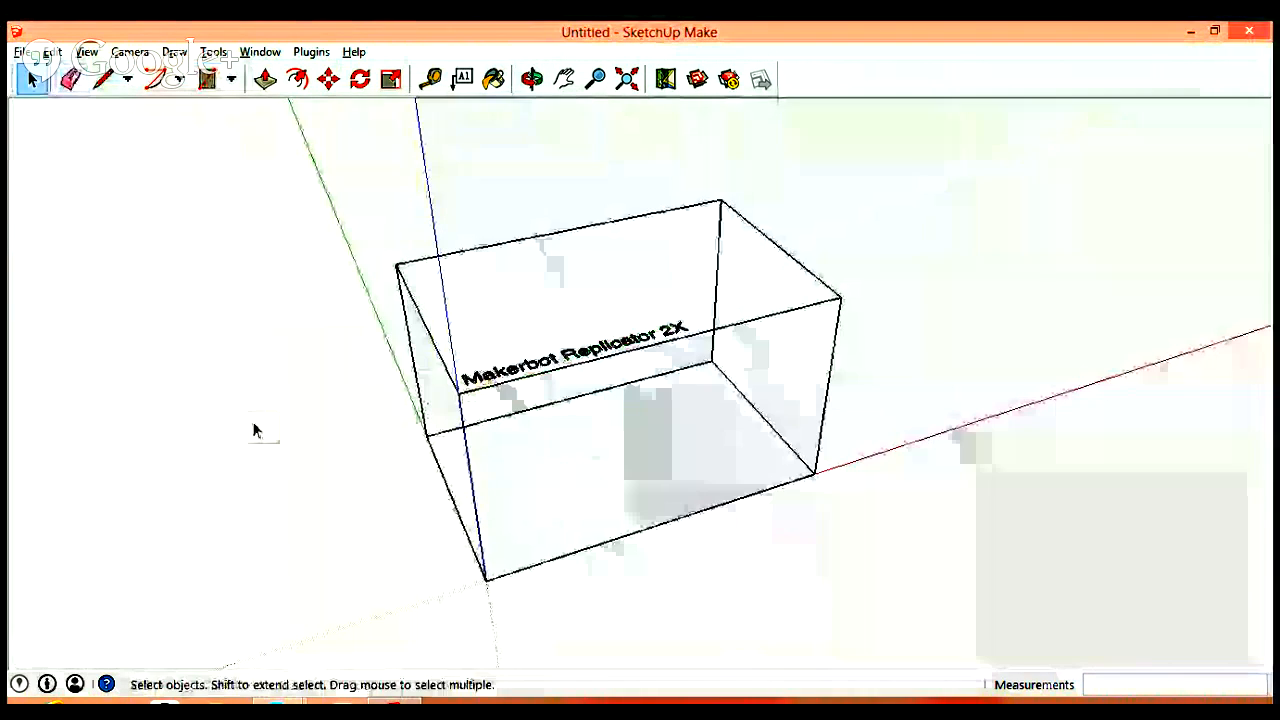
Draw a rectangle about 6.79" by 4.69" on the floor of the Makerbot Replicator 2X build volume.
{"action": "middle_click_drag", "start_coordinate": [306, 514], "coordinate": [277, 486]}
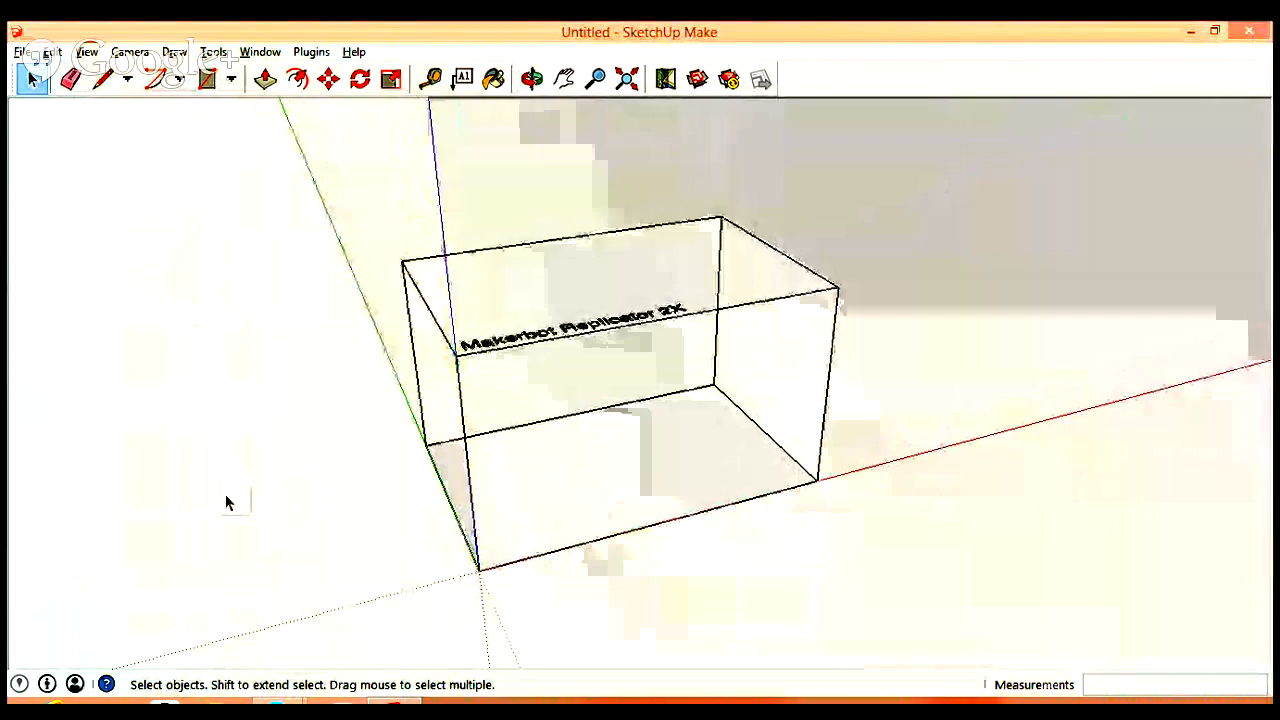
{"action": "middle_click_drag", "start_coordinate": [297, 494], "coordinate": [270, 460]}
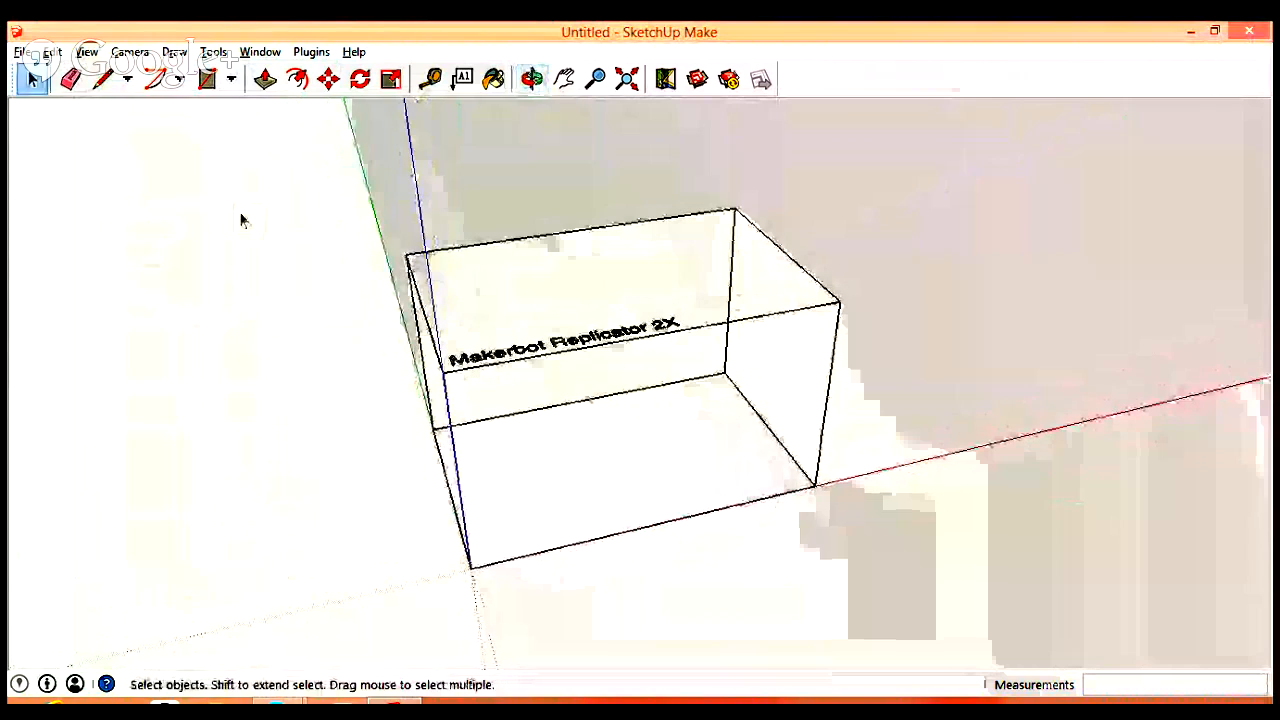
{"action": "left_click", "coordinate": [209, 82]}
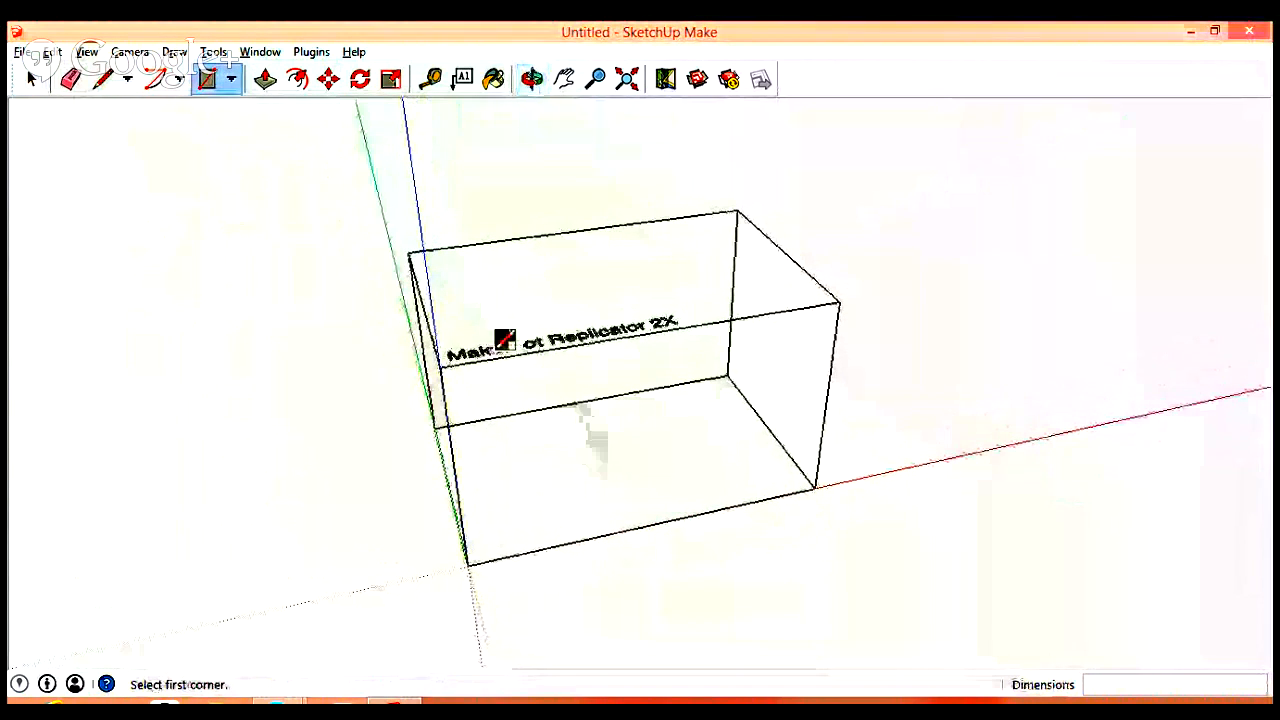
{"action": "middle_click_drag", "start_coordinate": [466, 420], "coordinate": [455, 479]}
{"action": "scroll", "coordinate": [480, 430], "scroll_direction": "up", "scroll_amount": 2}
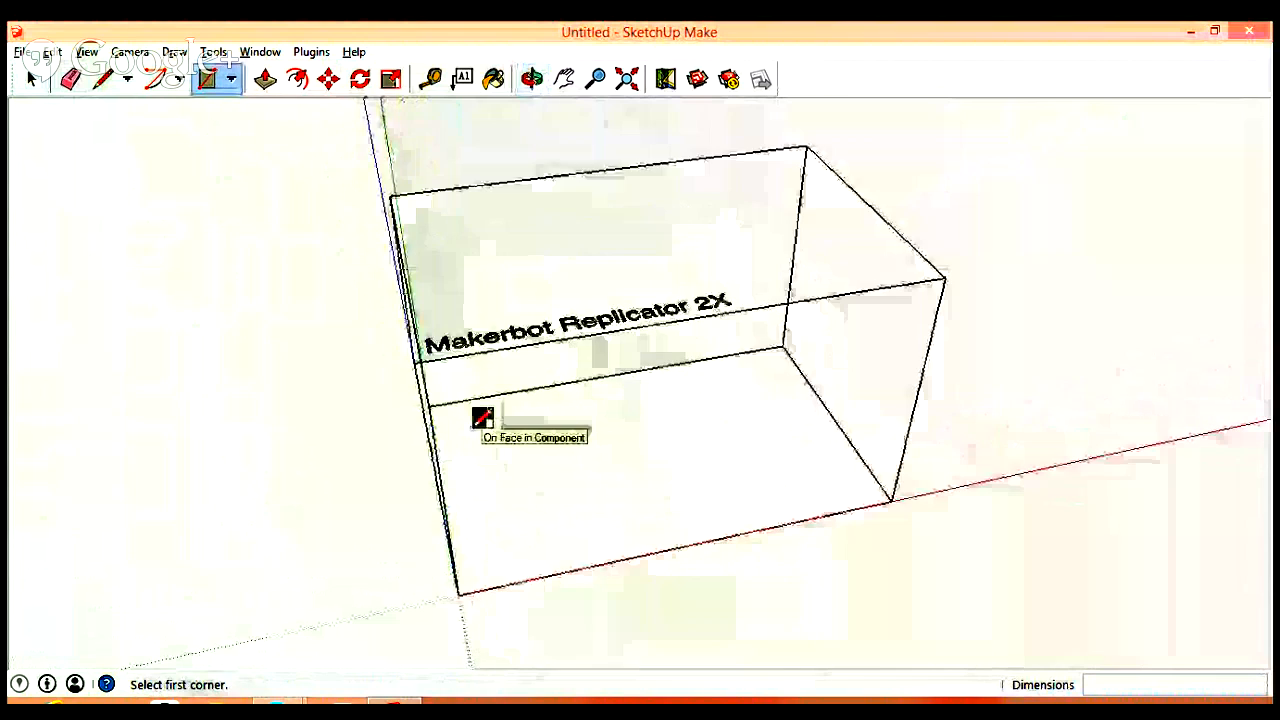
{"action": "scroll", "coordinate": [500, 400], "scroll_direction": "up", "scroll_amount": 1}
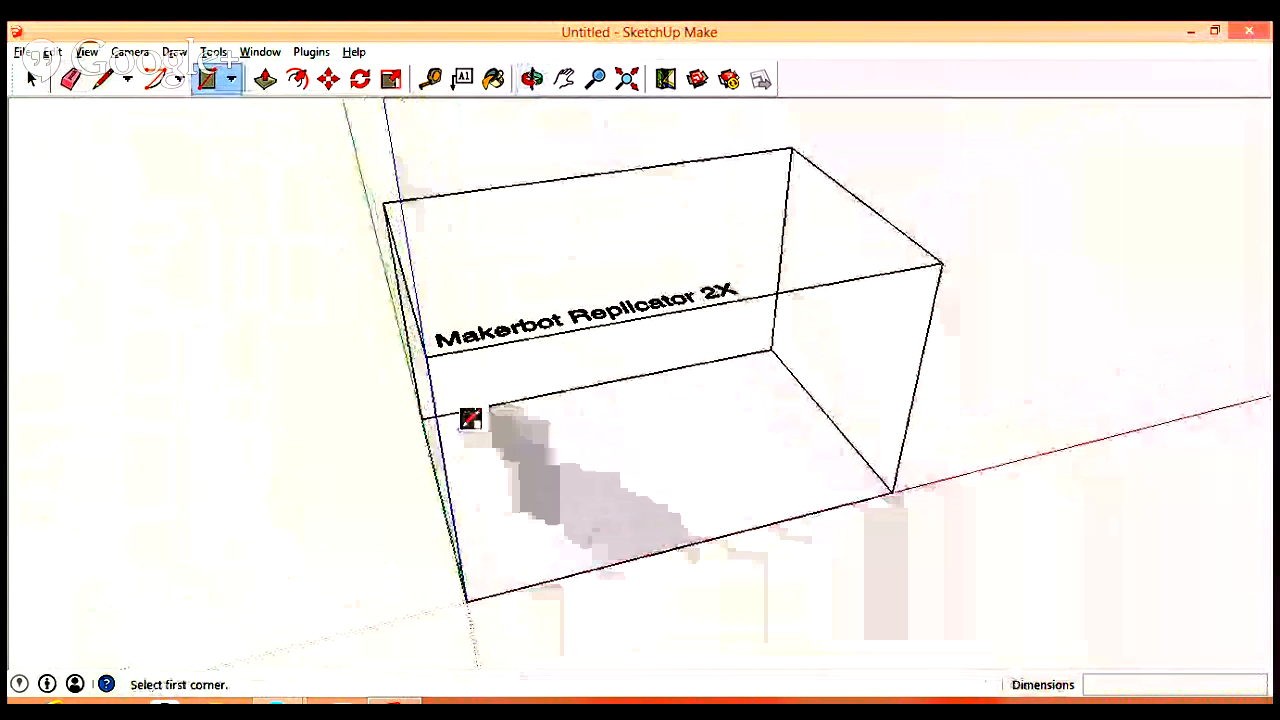
{"action": "left_click", "coordinate": [460, 429]}
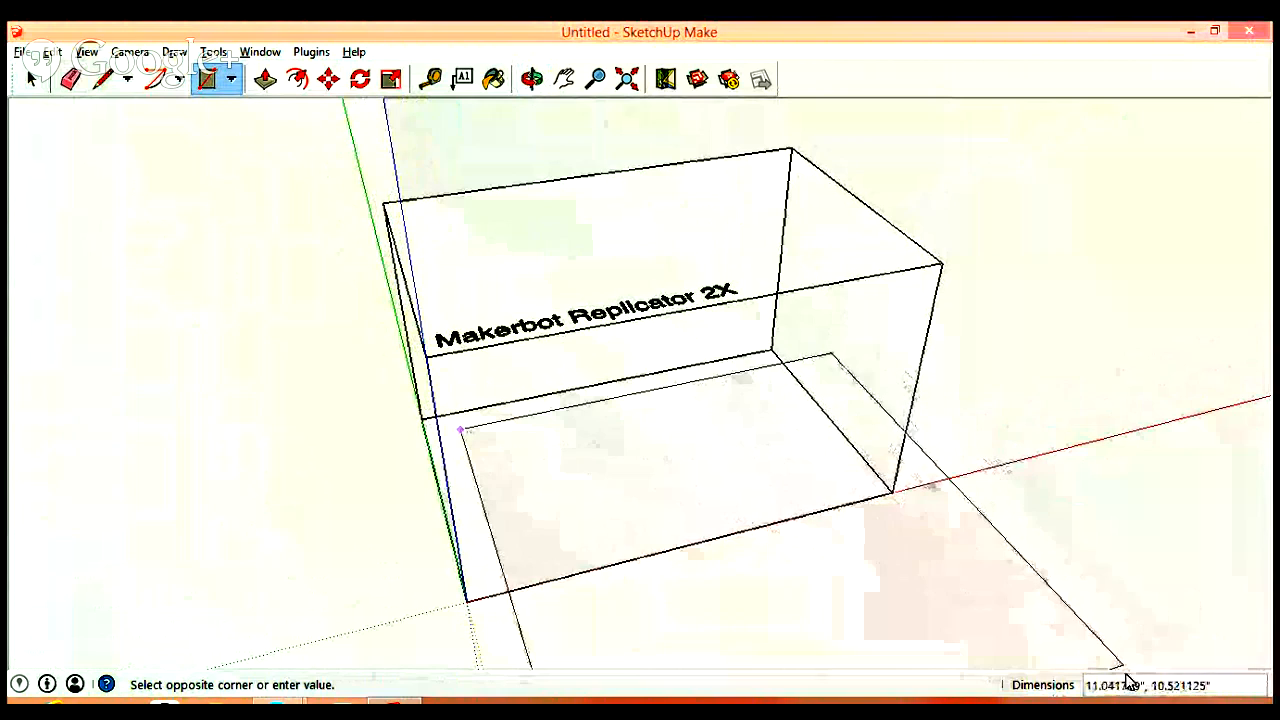
{"action": "left_click", "coordinate": [789, 489]}
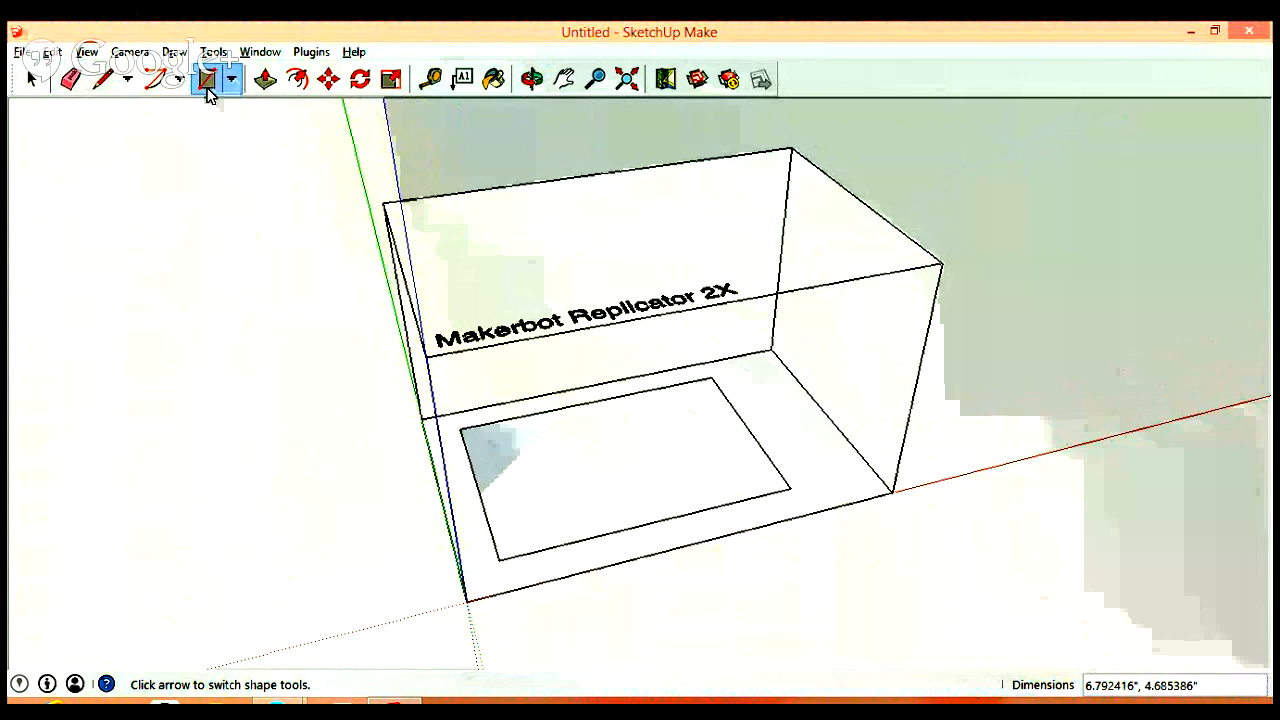
Push/Pull the rectangle upward about 0.81" into a slab.
{"action": "left_click", "coordinate": [266, 82]}
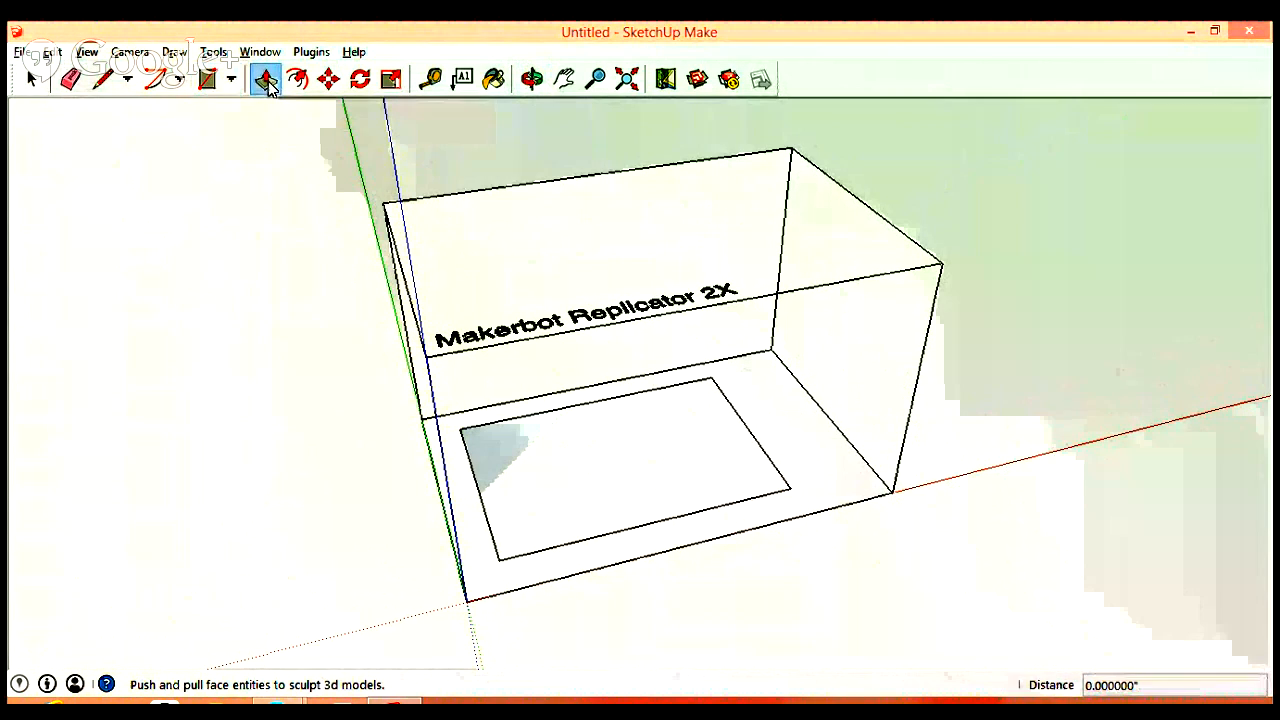
{"action": "left_click", "coordinate": [558, 514]}
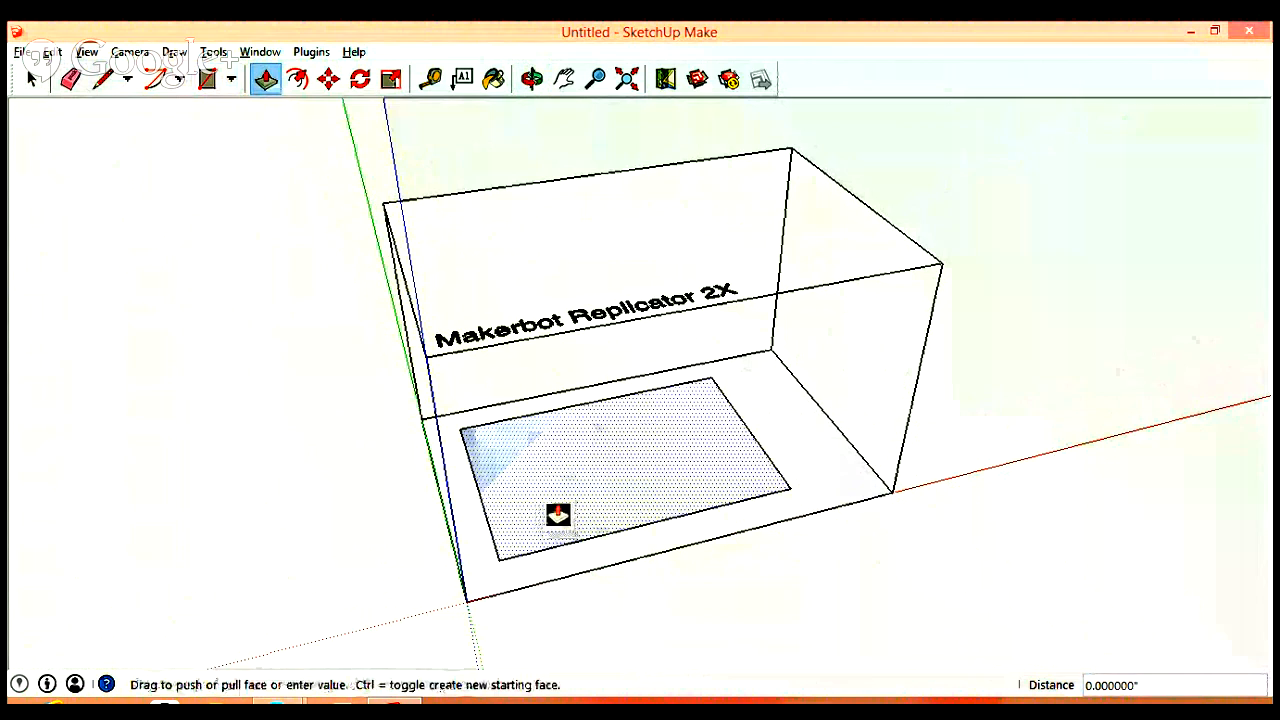
{"action": "middle_click_drag", "start_coordinate": [560, 506], "coordinate": [591, 463]}
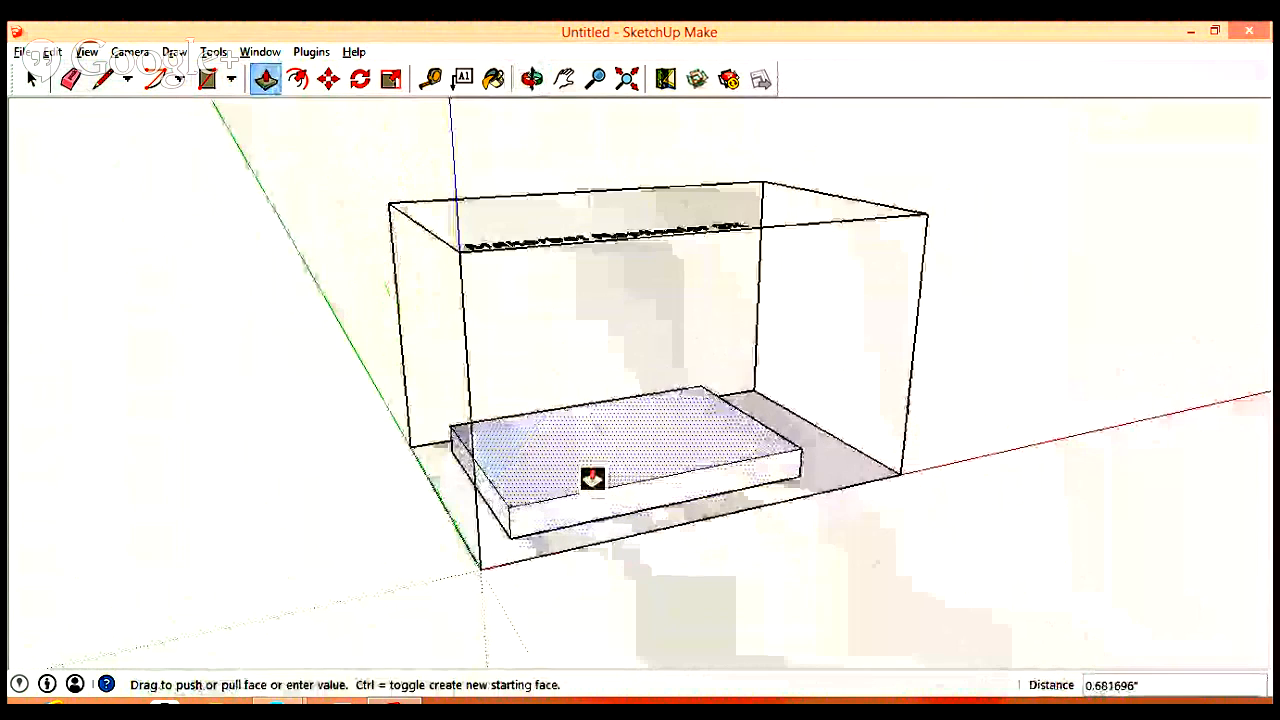
{"action": "left_click", "coordinate": [592, 470]}
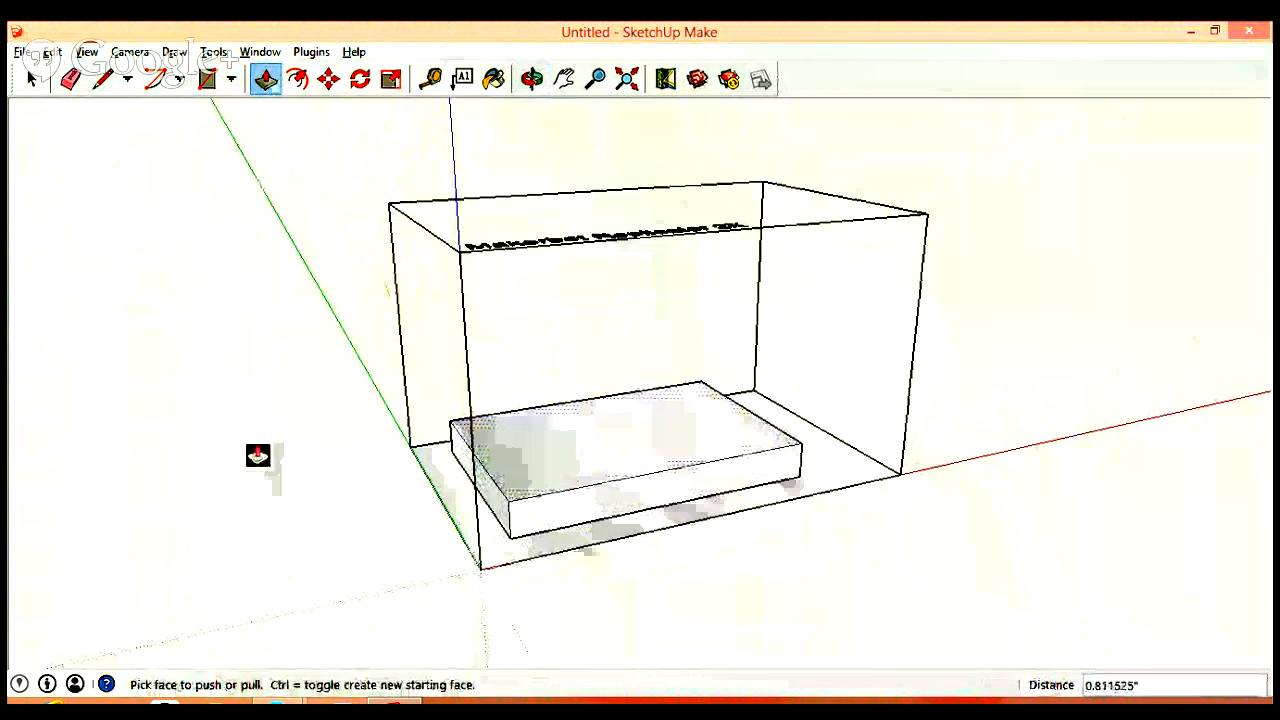
{"action": "middle_click_drag", "start_coordinate": [258, 456], "coordinate": [206, 486]}
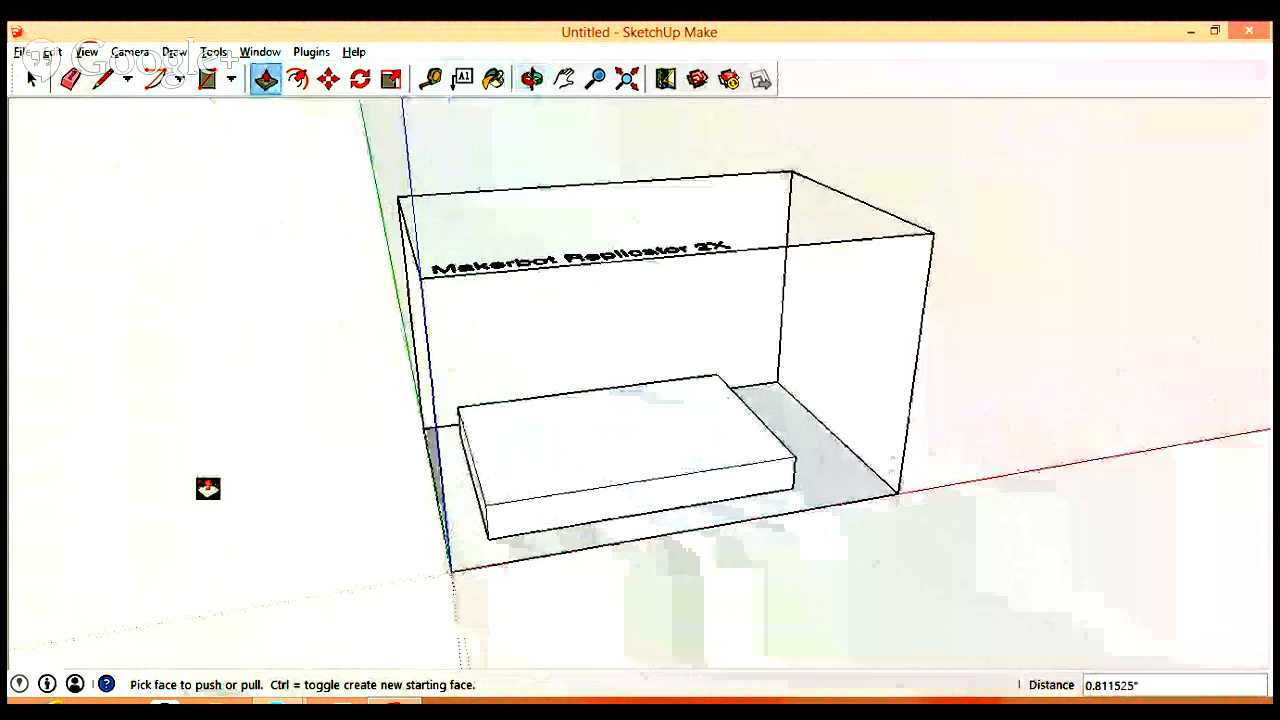
Erase the Makerbot Replicator 2X build volume box, leaving only the slab.
{"action": "left_click", "coordinate": [70, 80]}
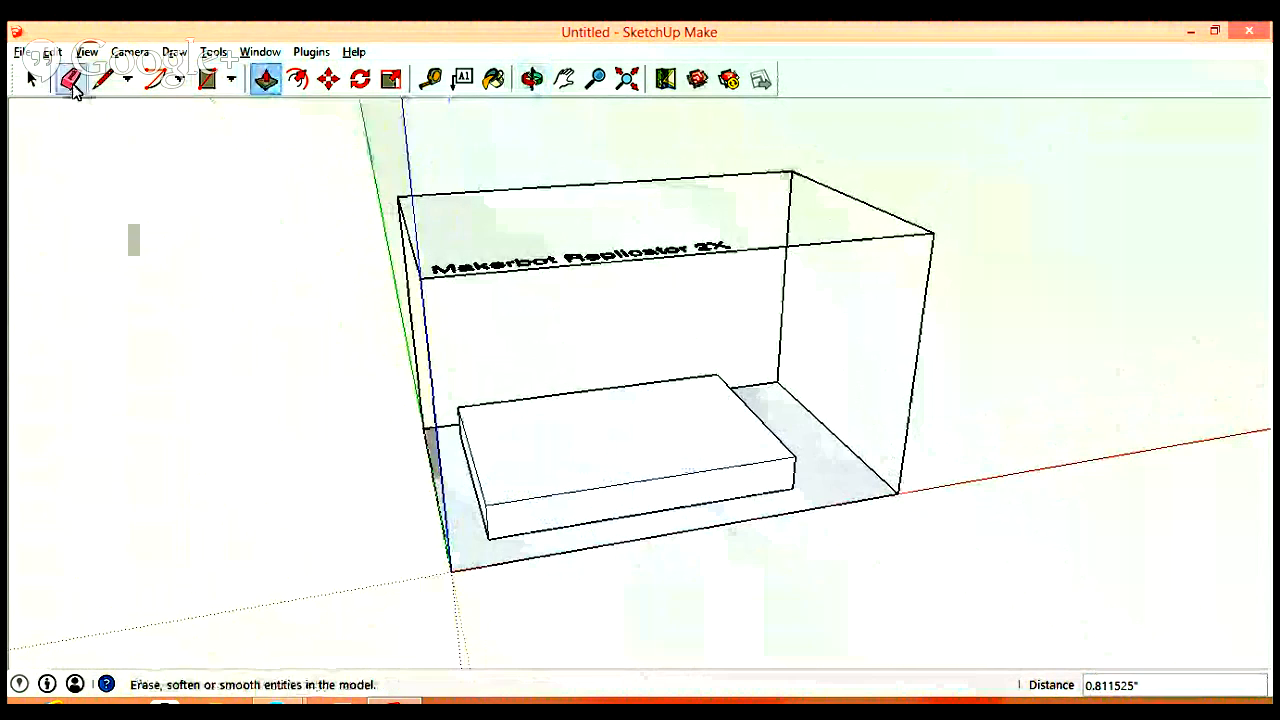
{"action": "left_click", "coordinate": [420, 266]}
{"action": "key", "text": "o"}
{"action": "mouse_move", "coordinate": [349, 263]}
{"action": "left_mouse_down"}
{"action": "mouse_move", "coordinate": [306, 331]}
{"action": "mouse_move", "coordinate": [449, 297]}
{"action": "mouse_move", "coordinate": [299, 324]}
{"action": "mouse_move", "coordinate": [280, 377]}
{"action": "mouse_move", "coordinate": [371, 380]}
{"action": "left_mouse_up"}
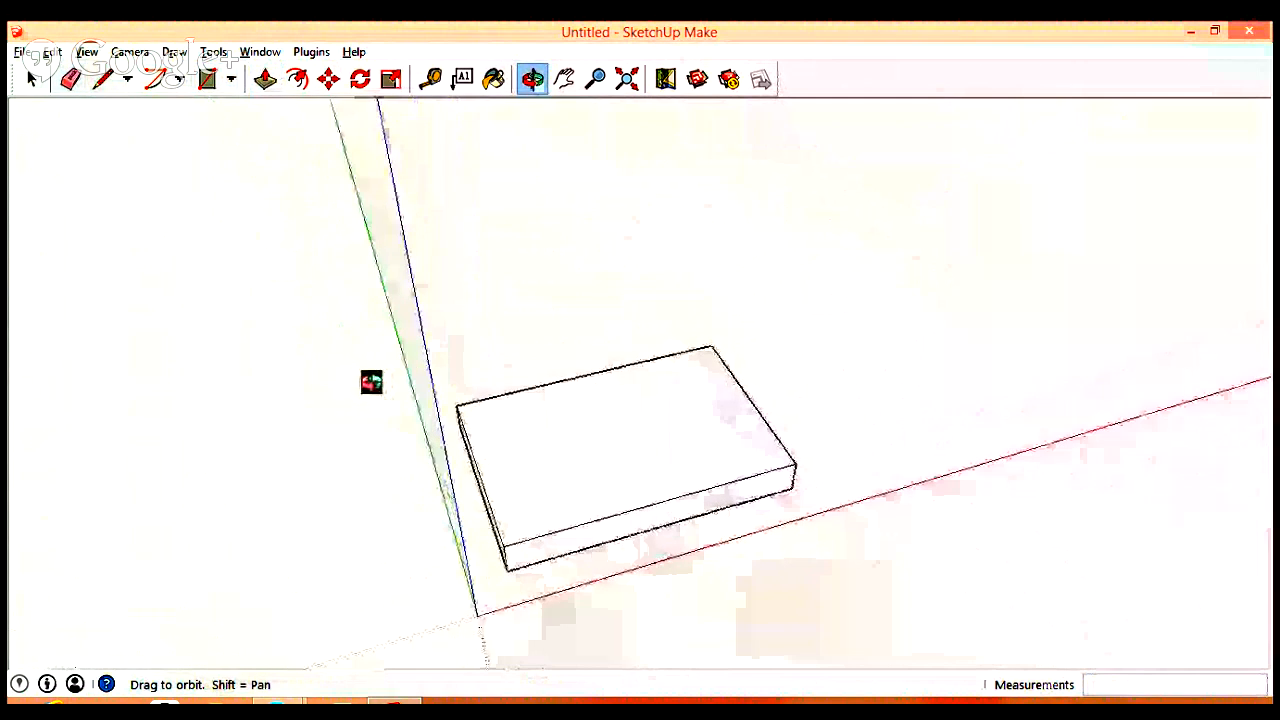
{"action": "key", "text": "e"}
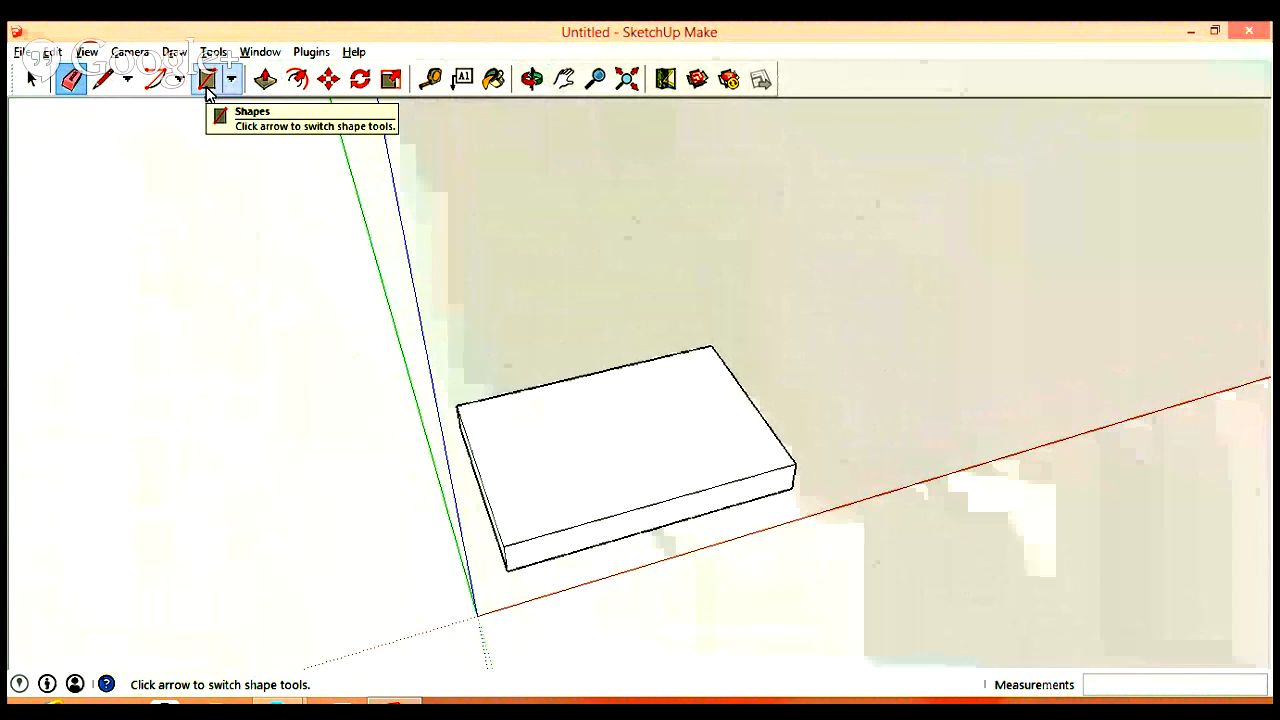
Draw a square about 1.2" on a side on the slab's top face, starting at its back-left corner.
{"action": "left_click", "coordinate": [207, 82]}
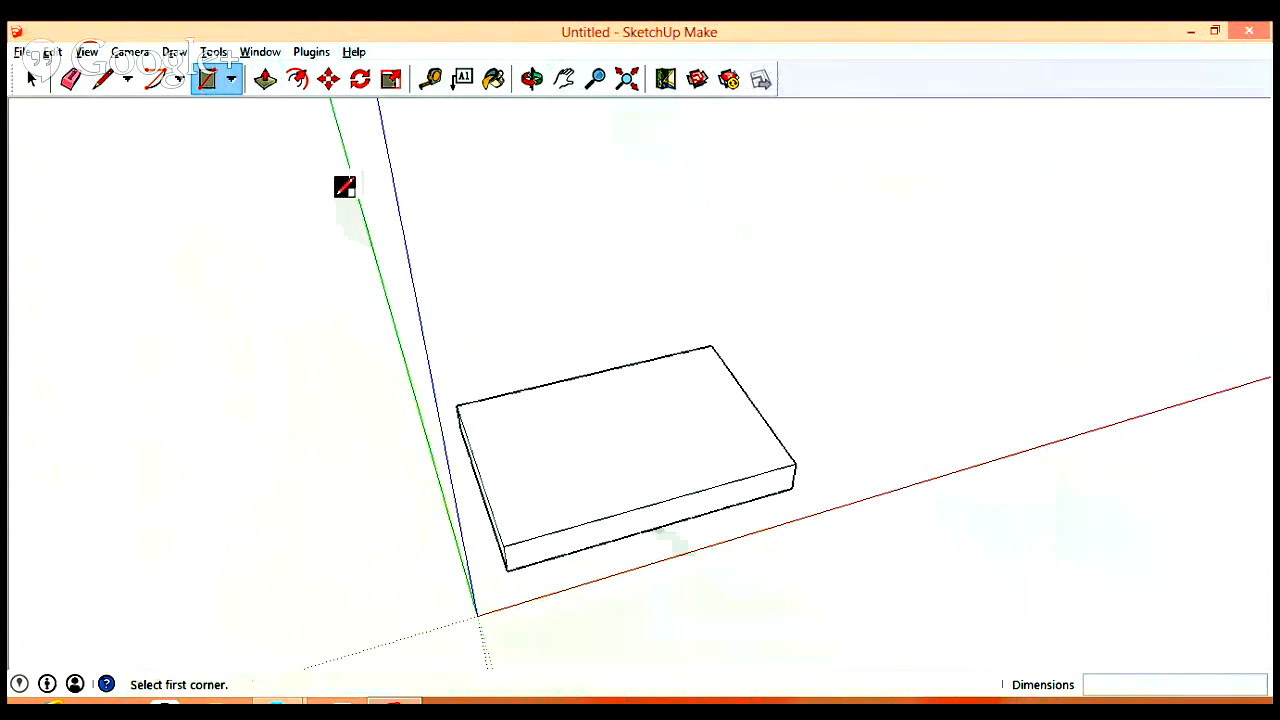
{"action": "middle_click_drag", "start_coordinate": [386, 270], "coordinate": [405, 345]}
{"action": "scroll", "coordinate": [405, 347], "scroll_direction": "up", "scroll_amount": 3}
{"action": "scroll", "coordinate": [545, 418], "scroll_direction": "down", "scroll_amount": 2}
{"action": "scroll", "coordinate": [584, 450], "scroll_direction": "up", "scroll_amount": 2}
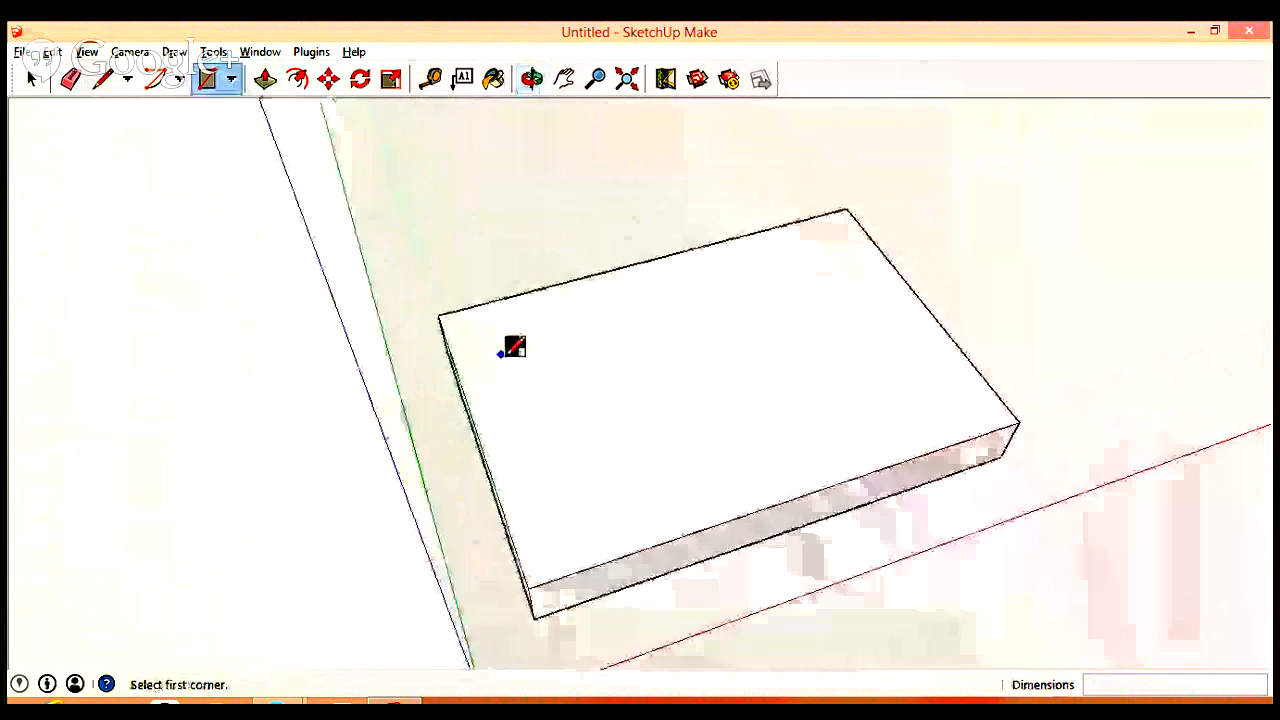
{"action": "left_click", "coordinate": [438, 316]}
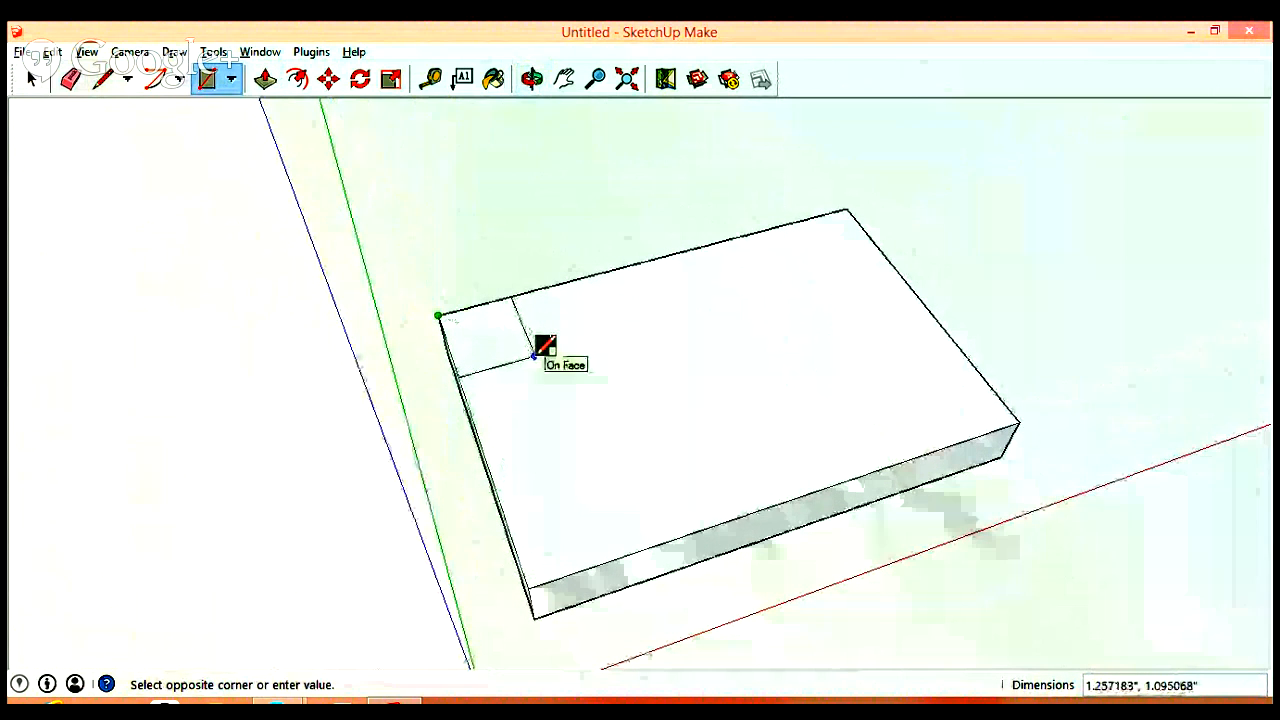
{"action": "left_click", "coordinate": [545, 341]}
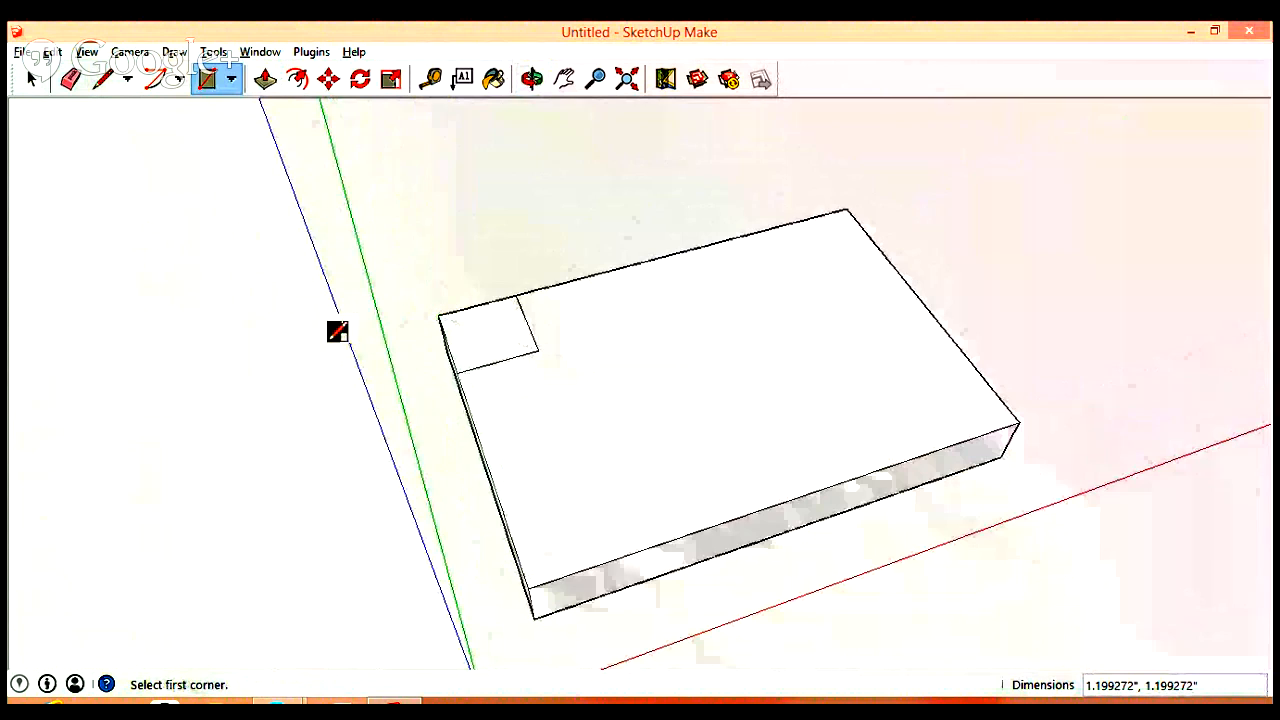
{"action": "scroll", "coordinate": [329, 294], "scroll_direction": "down", "scroll_amount": 1}
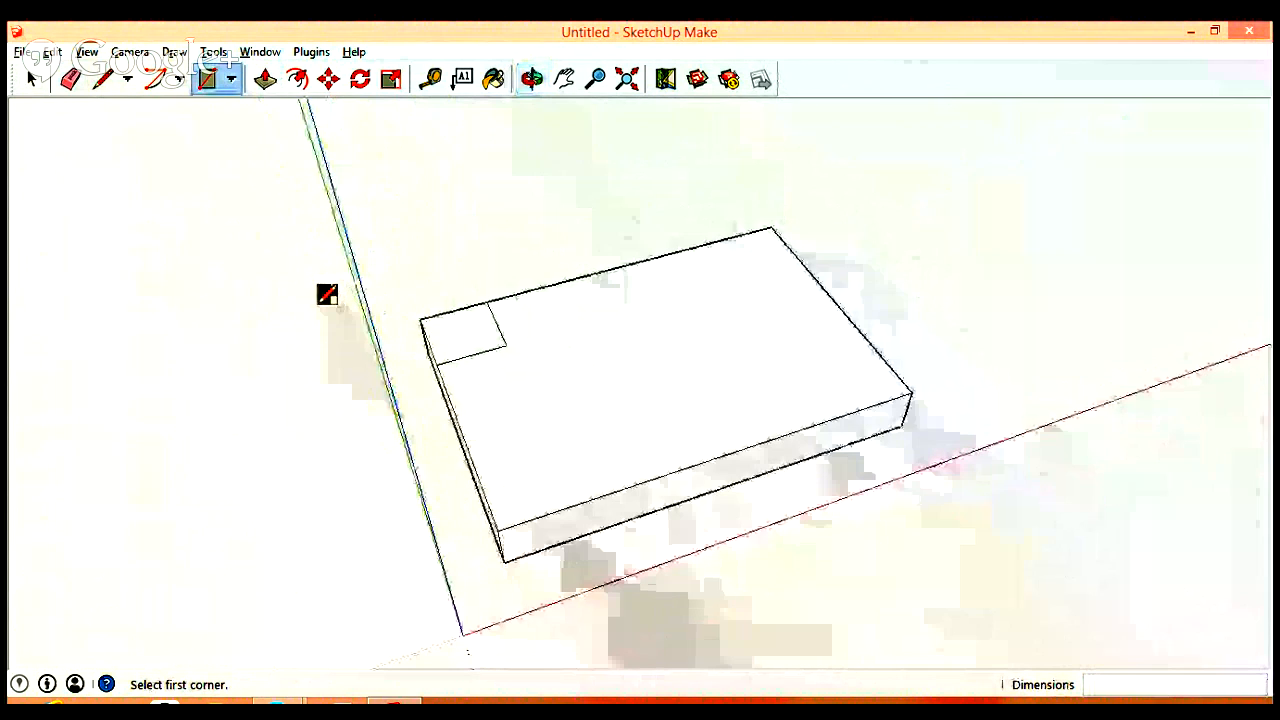
Select the face of the small corner square and activate the Move tool.
{"action": "left_click", "coordinate": [28, 86]}
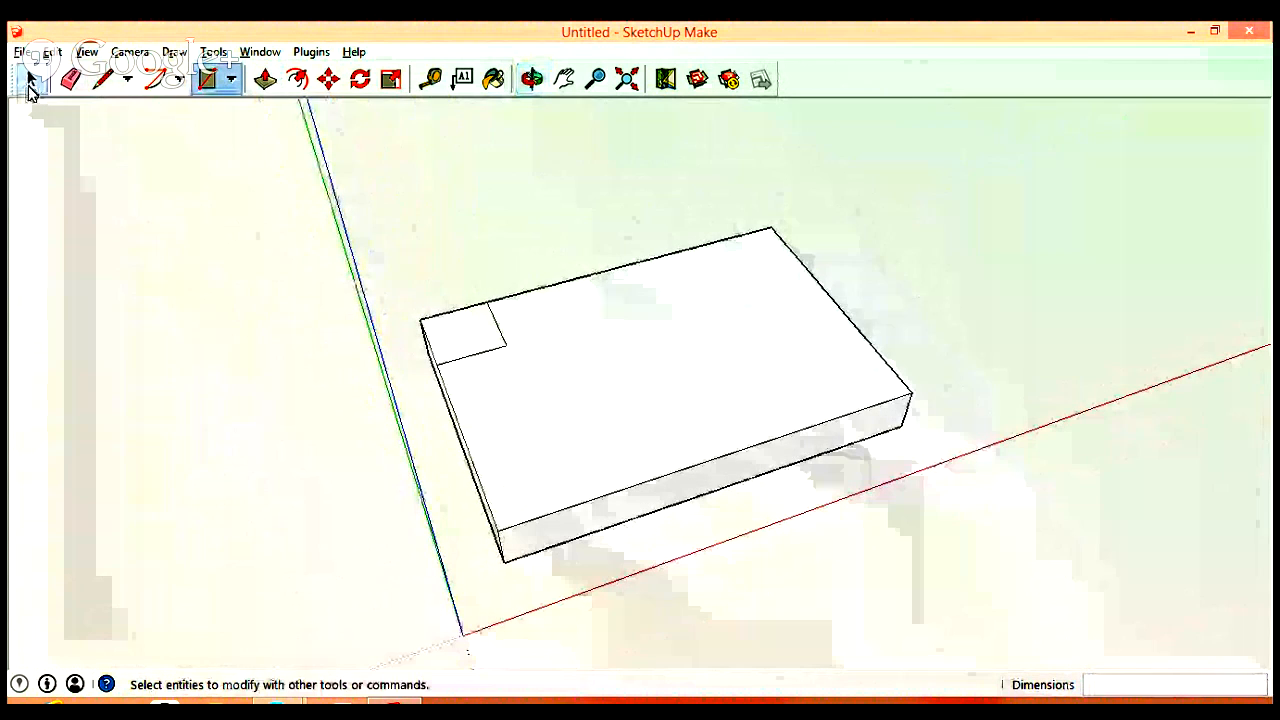
{"action": "left_click", "coordinate": [28, 84]}
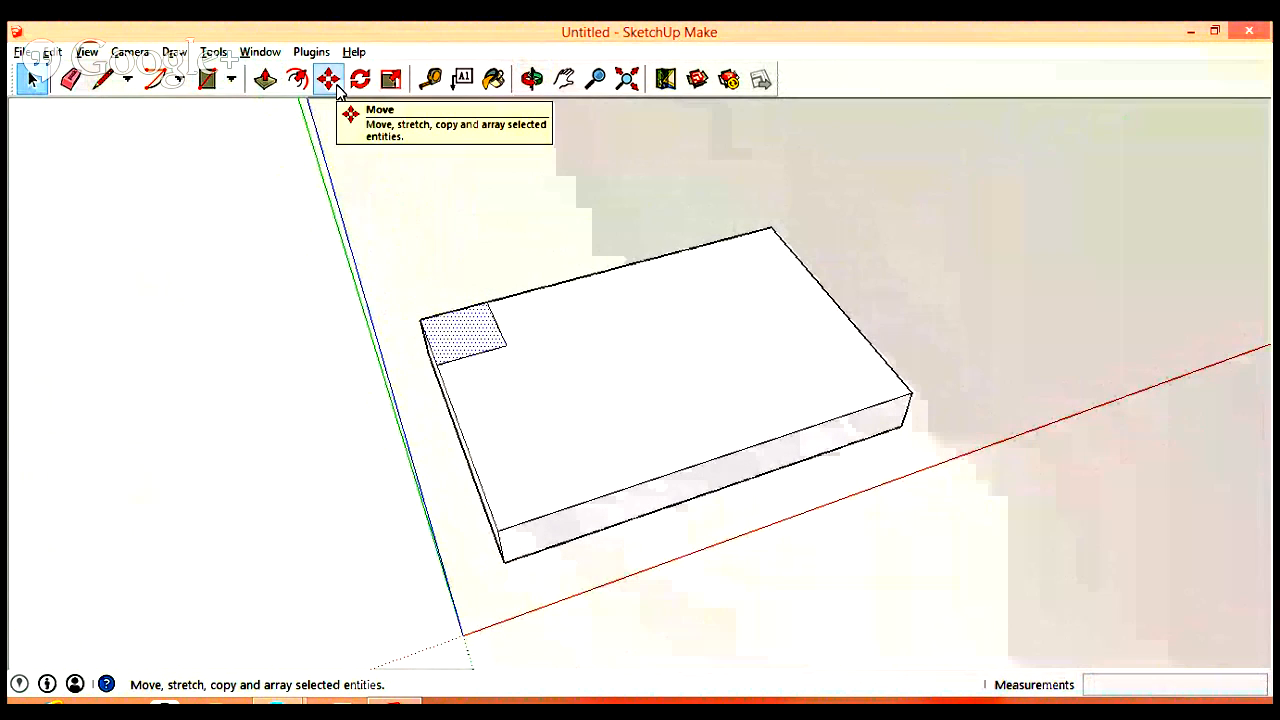
{"action": "left_click", "coordinate": [329, 80]}
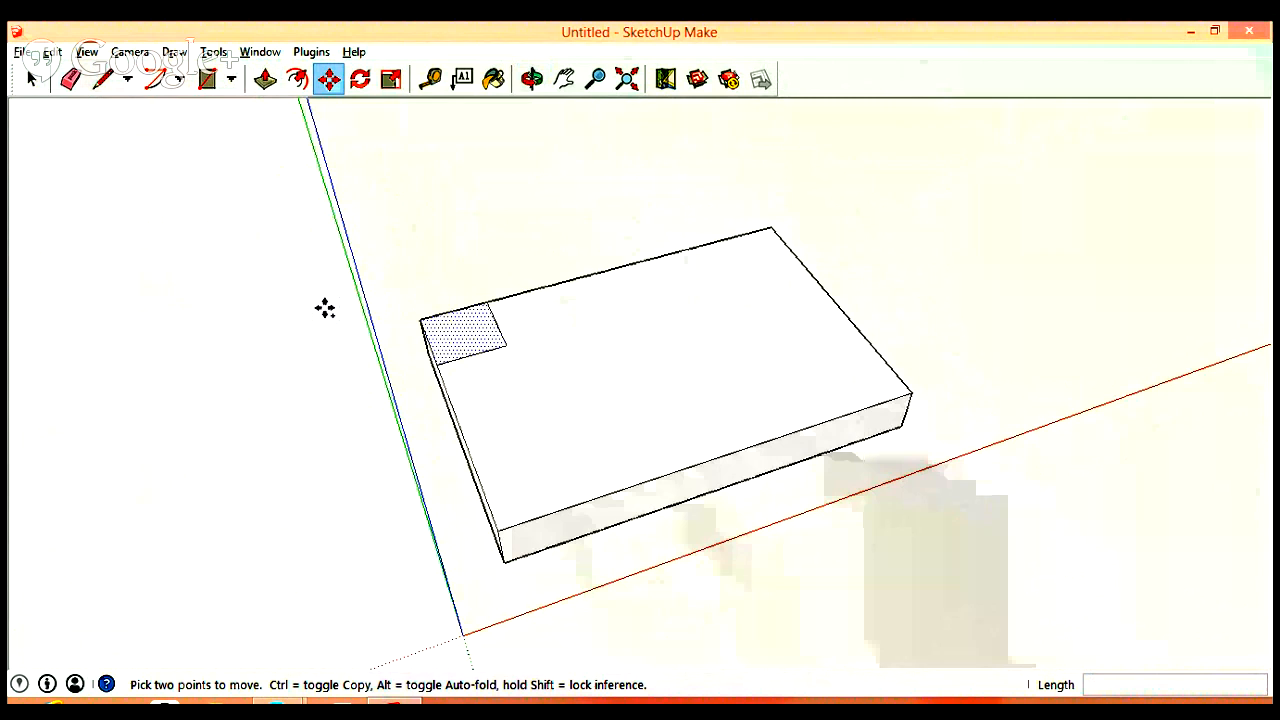
{"action": "key", "text": "ctrl"}
{"action": "left_click", "coordinate": [417, 280]}
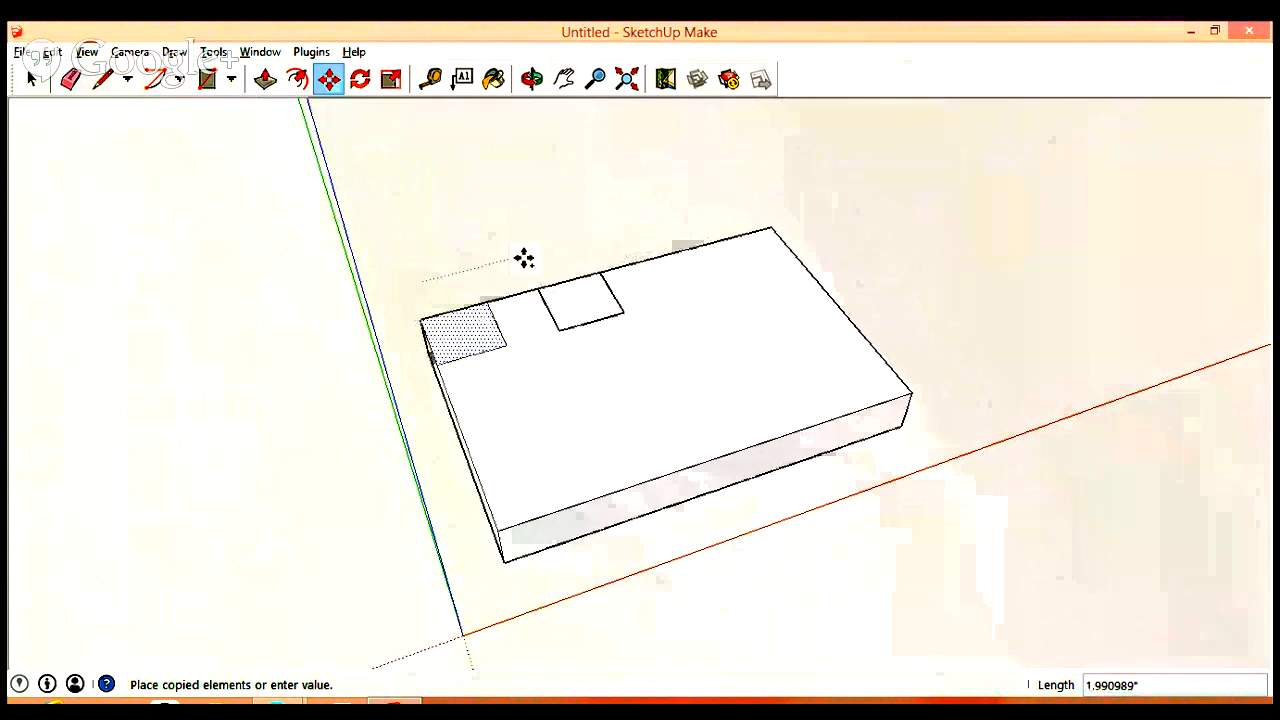
{"action": "key", "text": "Escape"}
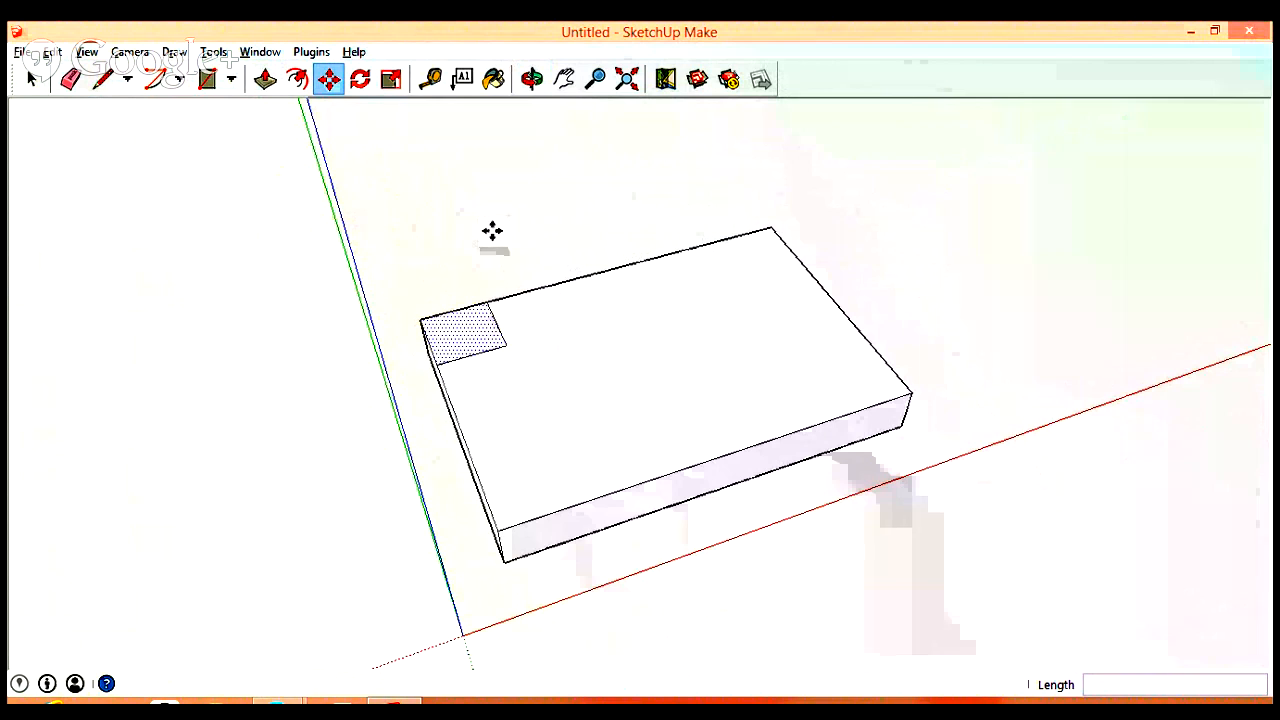
Copy the selected square along the slab's back edge so it fits exactly into the back-right corner.
{"action": "left_click", "coordinate": [492, 307]}
{"action": "key", "text": "ctrl"}
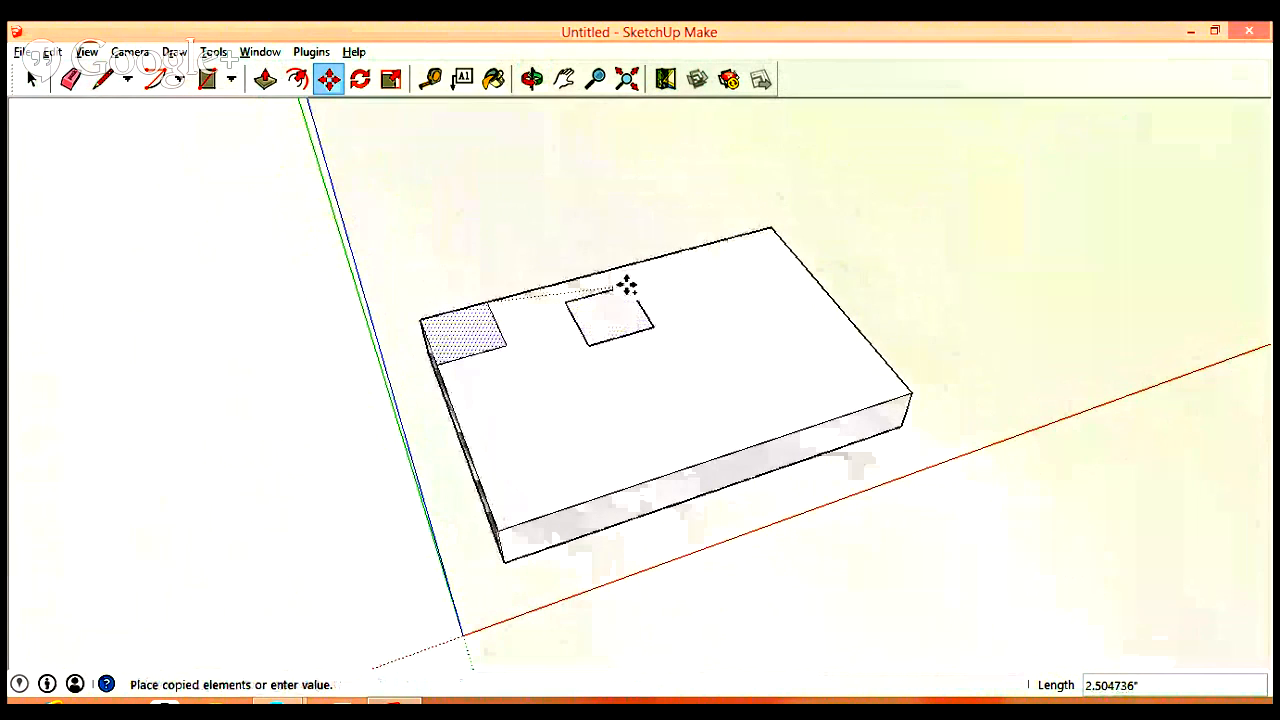
{"action": "left_click", "coordinate": [772, 229]}
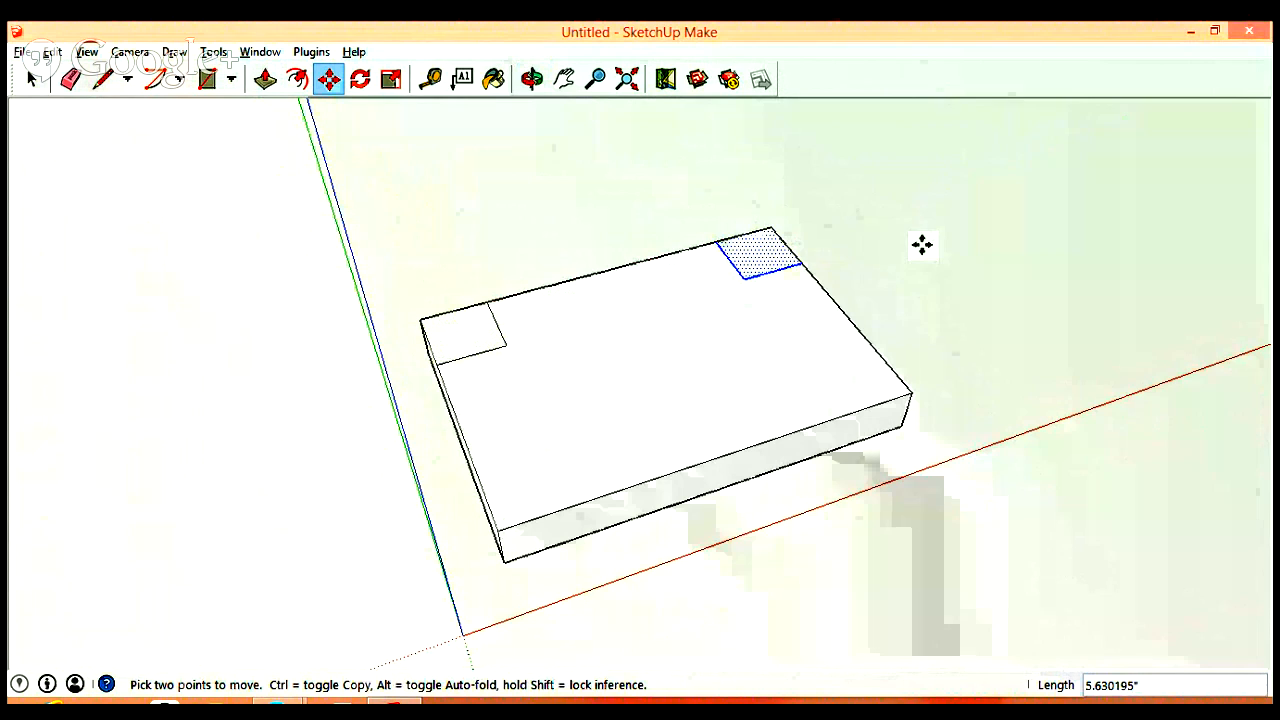
Copy the corner square into the slab's front-right corner and from there into the front-left corner.
{"action": "left_click", "coordinate": [805, 265]}
{"action": "key", "text": "ctrl"}
{"action": "left_click", "coordinate": [905, 392]}
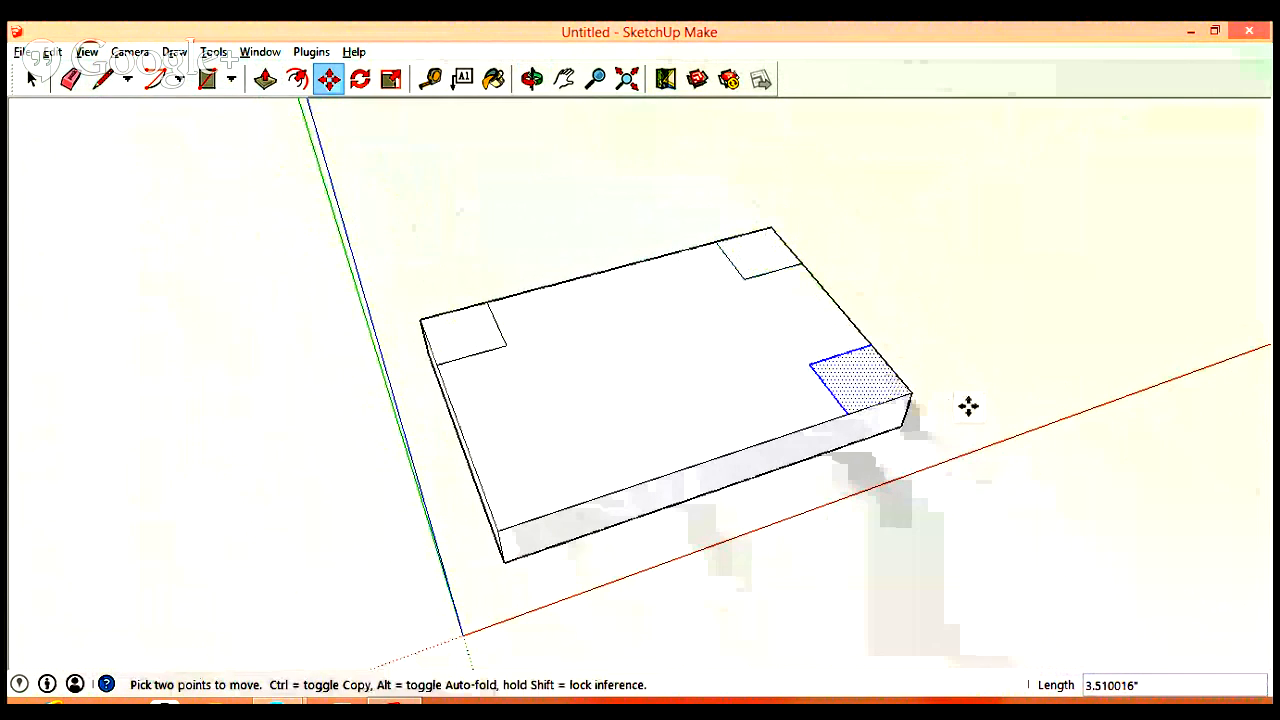
{"action": "left_click", "coordinate": [847, 413]}
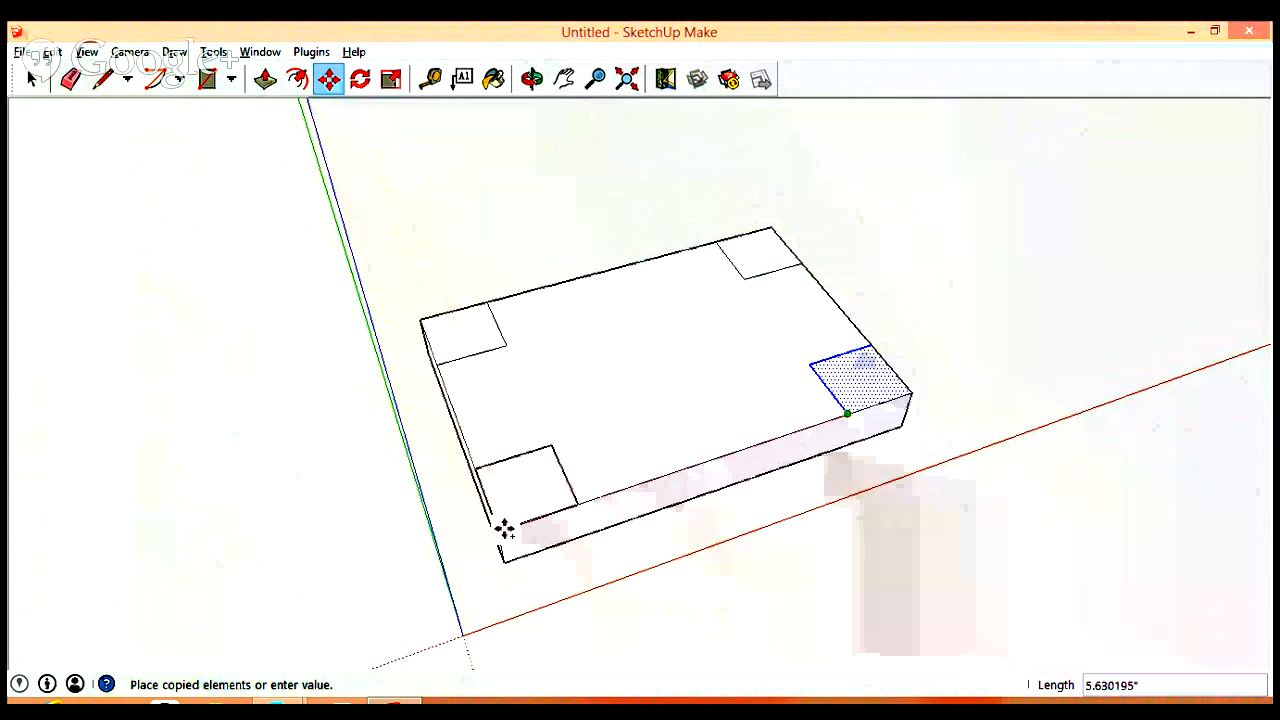
{"action": "left_click", "coordinate": [500, 526]}
Draw a 90-degree center-point arc inside the back-left guide square, centred on its inner corner and ending on the slab's edges.
{"action": "middle_click_drag", "start_coordinate": [360, 526], "coordinate": [366, 457]}
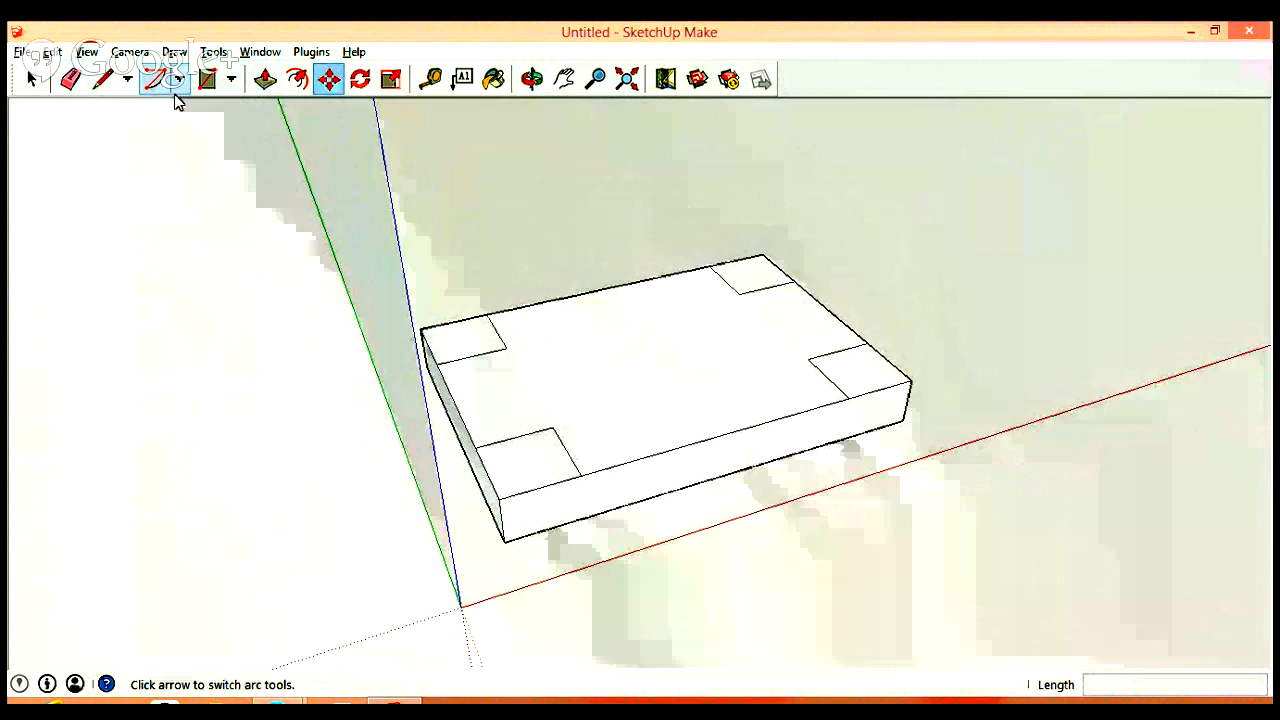
{"action": "left_click", "coordinate": [178, 81]}
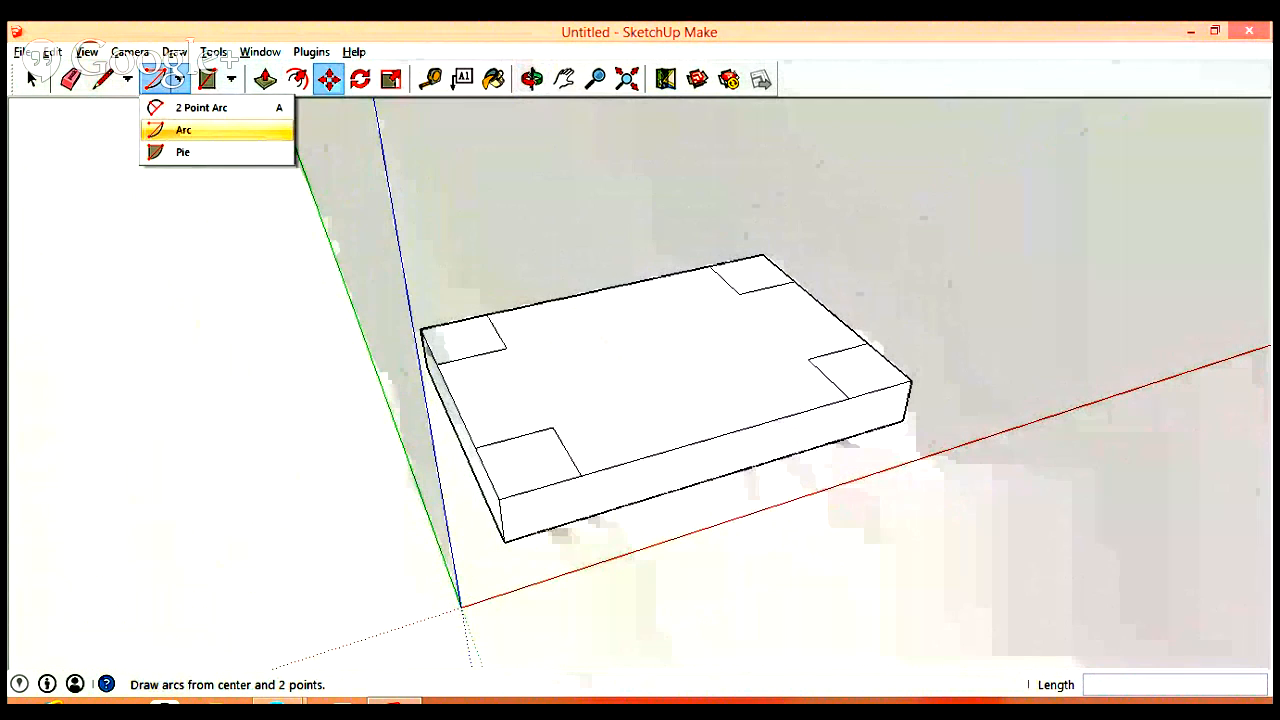
{"action": "left_click", "coordinate": [183, 130]}
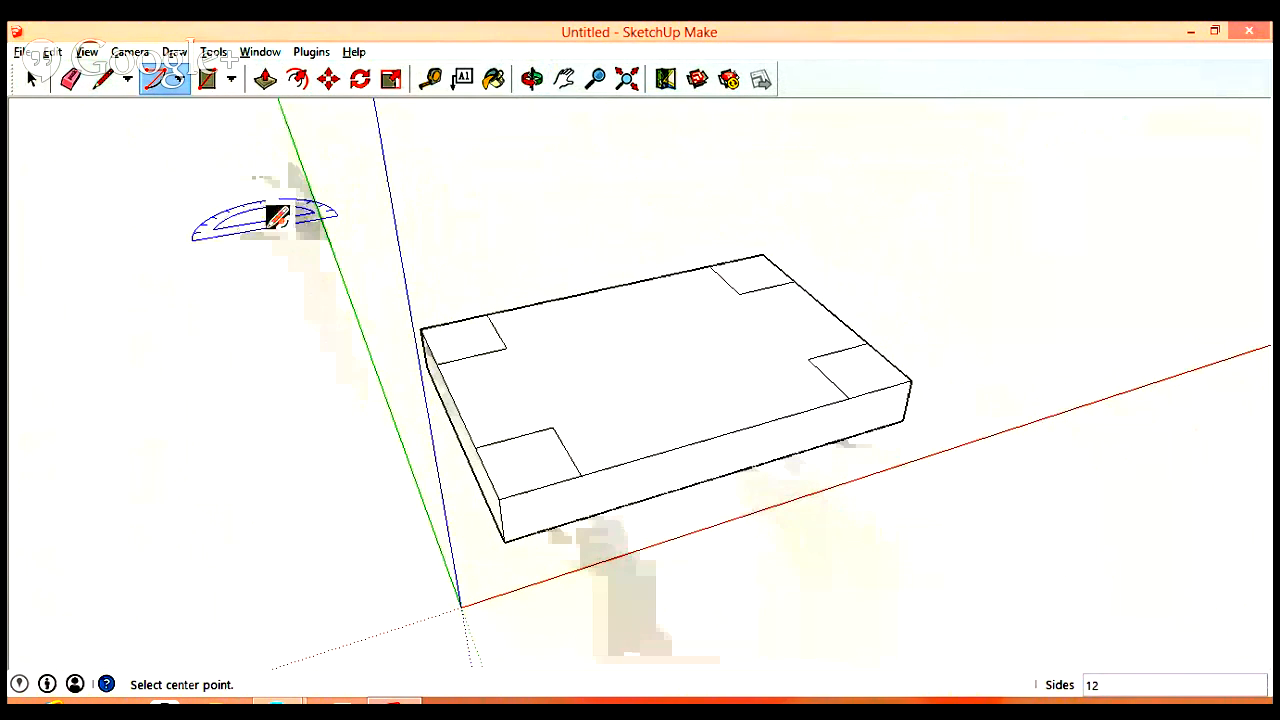
{"action": "middle_click_drag", "start_coordinate": [257, 225], "coordinate": [250, 165]}
{"action": "middle_click_drag", "start_coordinate": [277, 292], "coordinate": [300, 370]}
{"action": "left_click", "coordinate": [505, 328]}
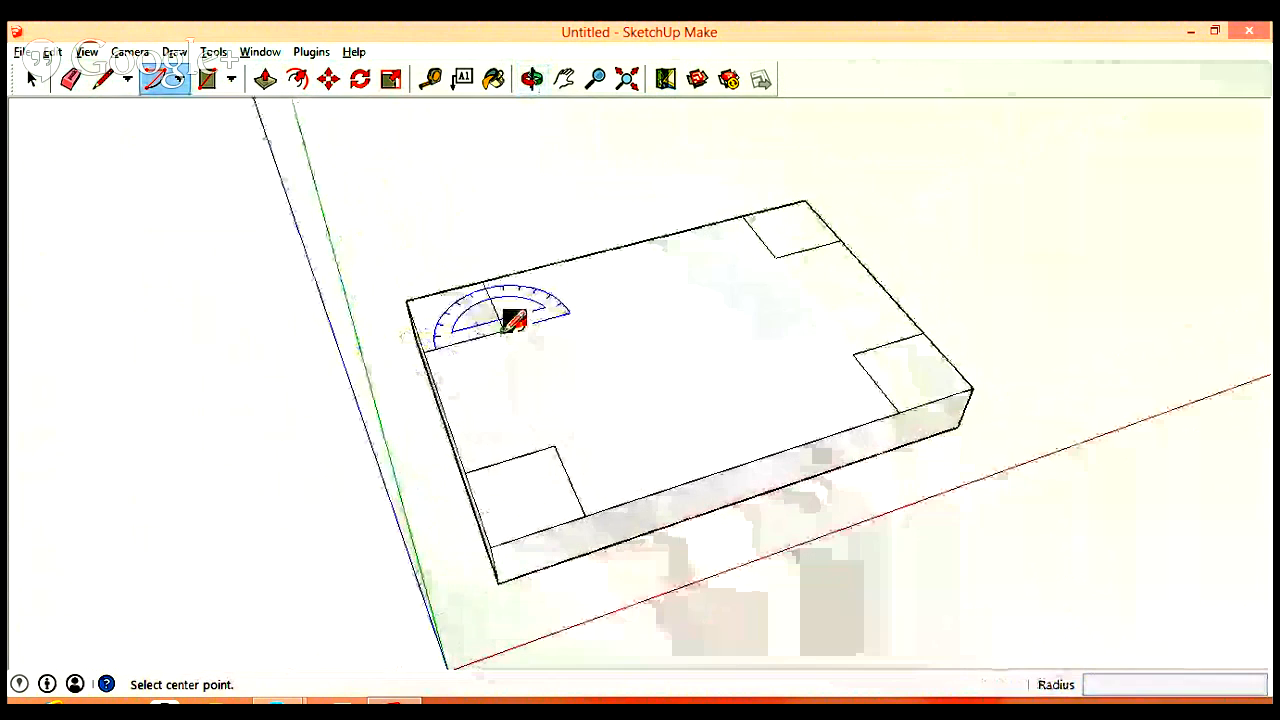
{"action": "left_click", "coordinate": [486, 280]}
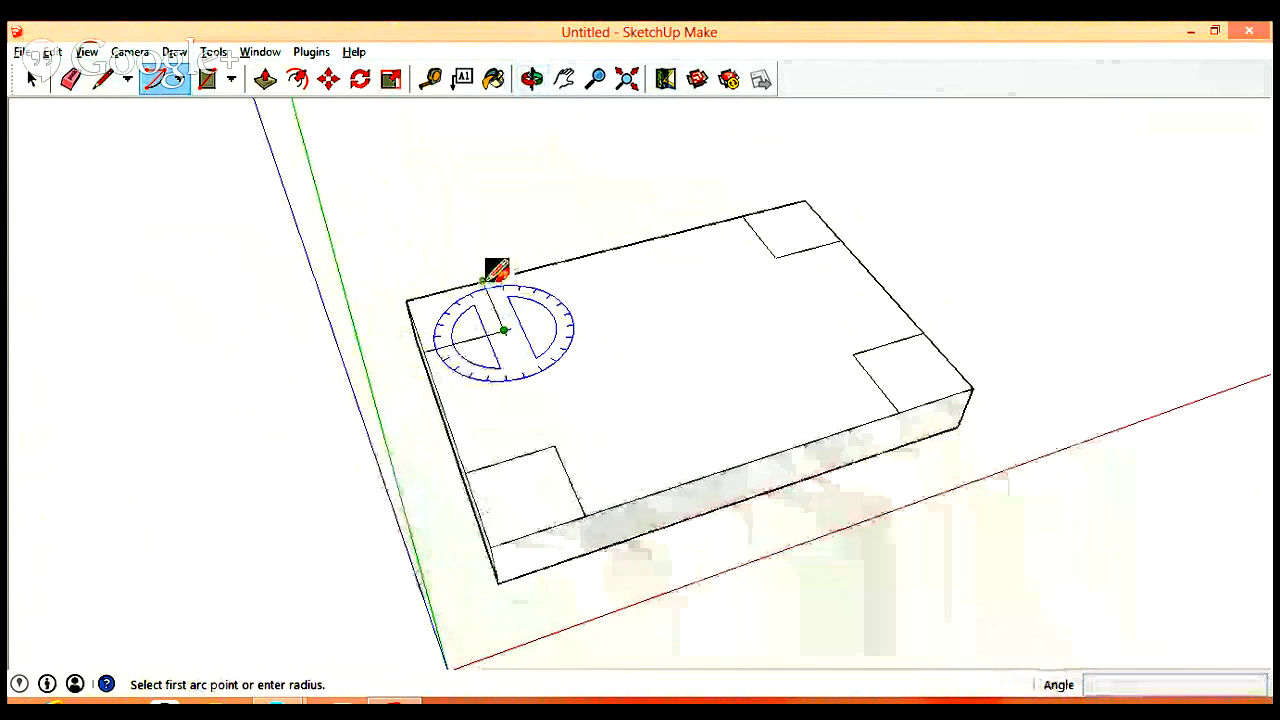
{"action": "left_click", "coordinate": [428, 338]}
Draw a matching 90-degree arc in the front-left guide square, centred on its inner corner.
{"action": "scroll", "coordinate": [400, 380], "scroll_direction": "down", "scroll_amount": 1}
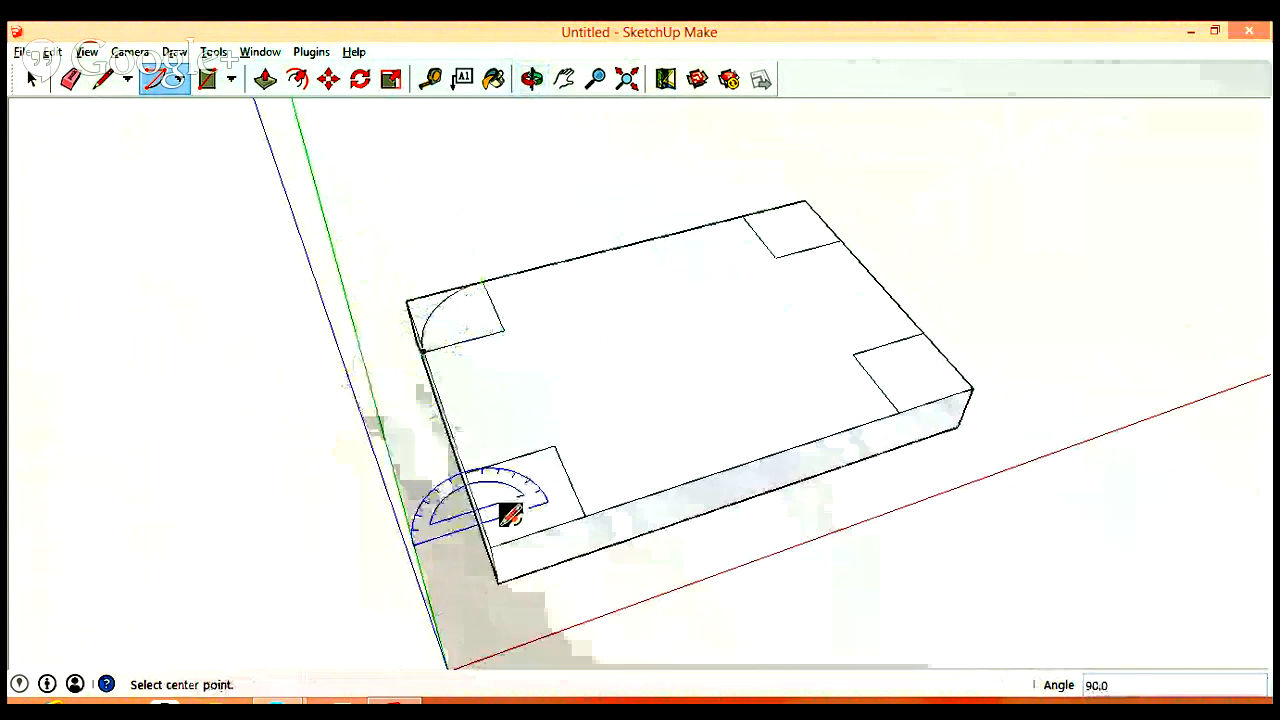
{"action": "scroll", "coordinate": [500, 514], "scroll_direction": "up", "scroll_amount": 3}
{"action": "left_click", "coordinate": [561, 394]}
{"action": "left_click", "coordinate": [433, 440]}
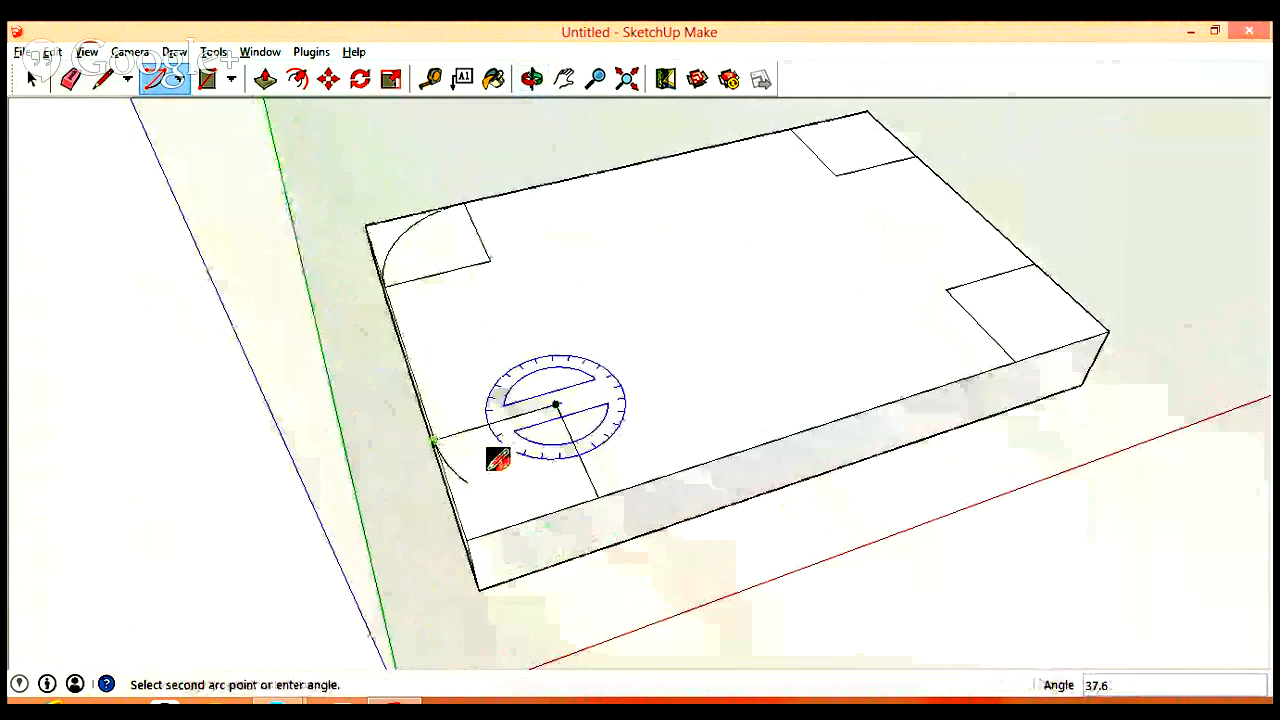
{"action": "left_click", "coordinate": [597, 494]}
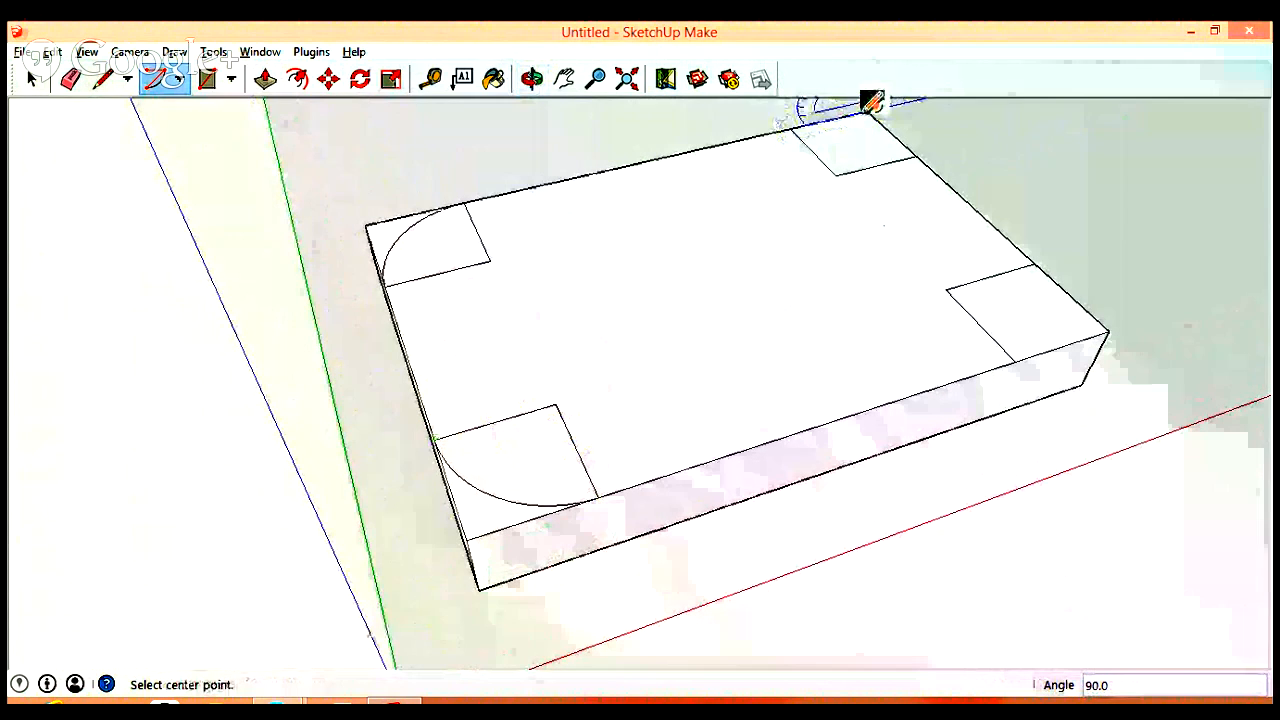
Draw 90-degree arcs in the back-right and front-right guide squares, each centred on the square's inner corner.
{"action": "left_click", "coordinate": [867, 112]}
{"action": "left_click", "coordinate": [916, 152]}
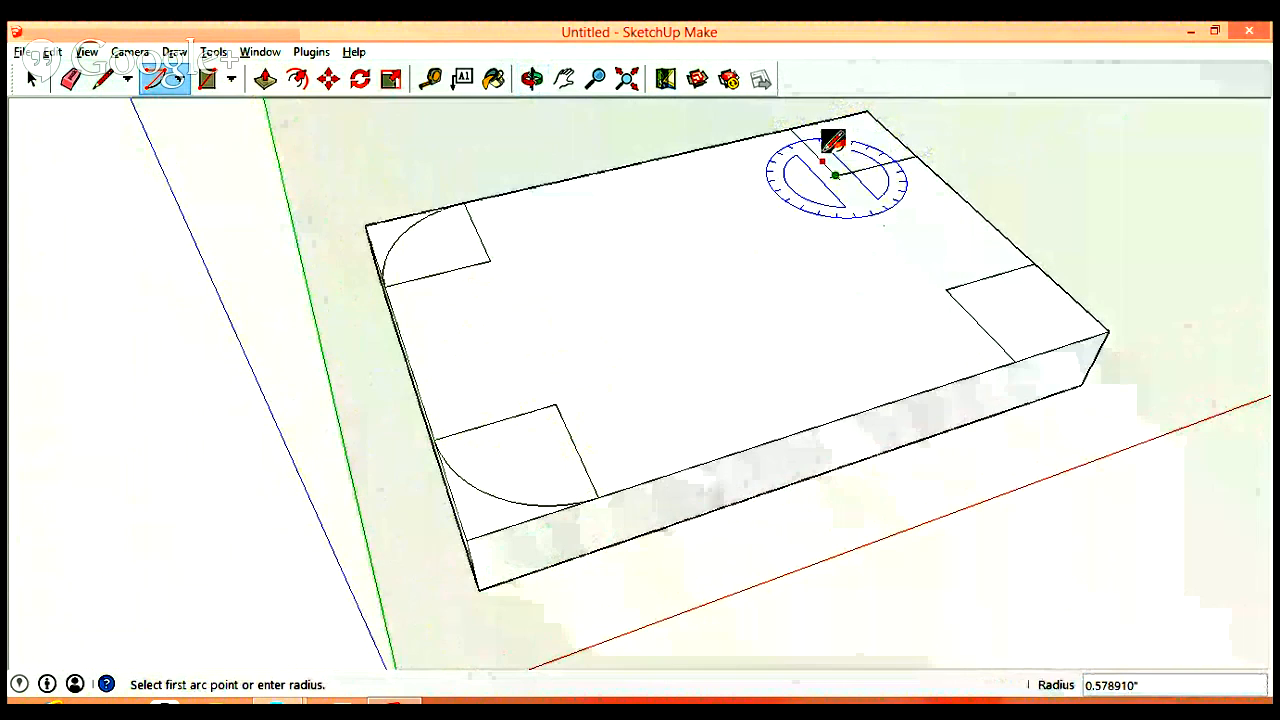
{"action": "left_click", "coordinate": [914, 153]}
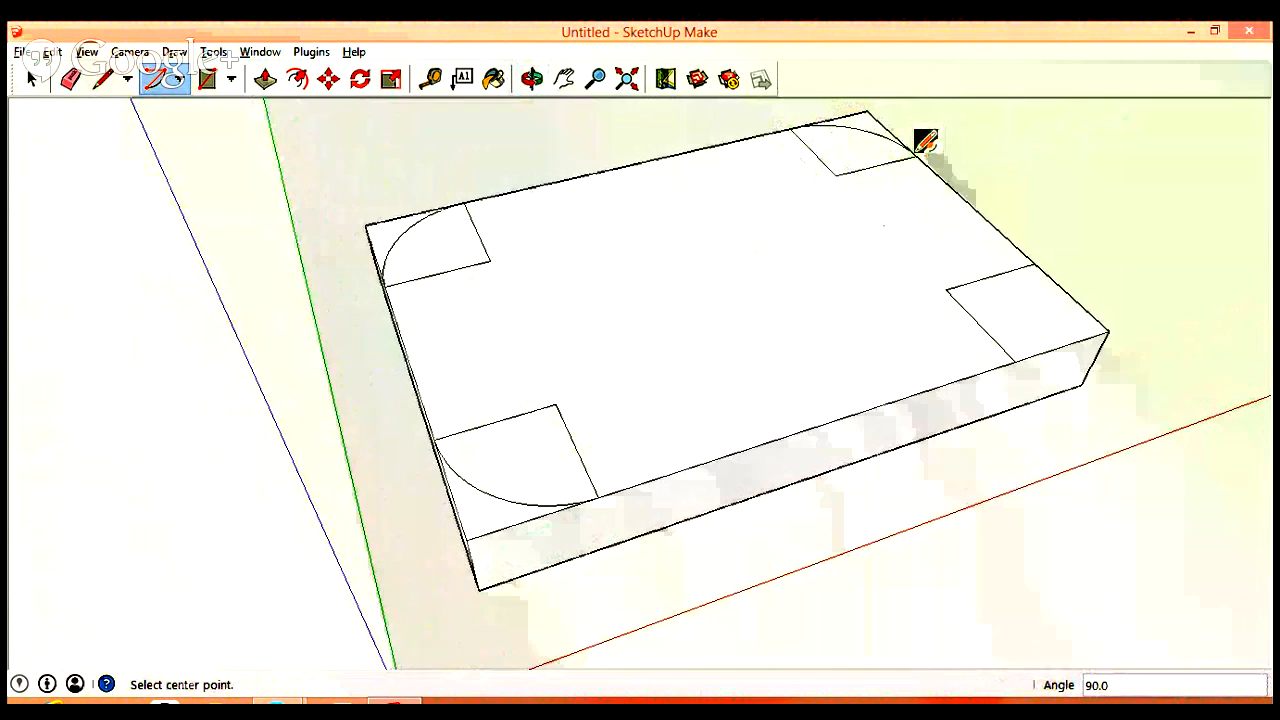
{"action": "left_click", "coordinate": [945, 289]}
{"action": "left_click", "coordinate": [1015, 361]}
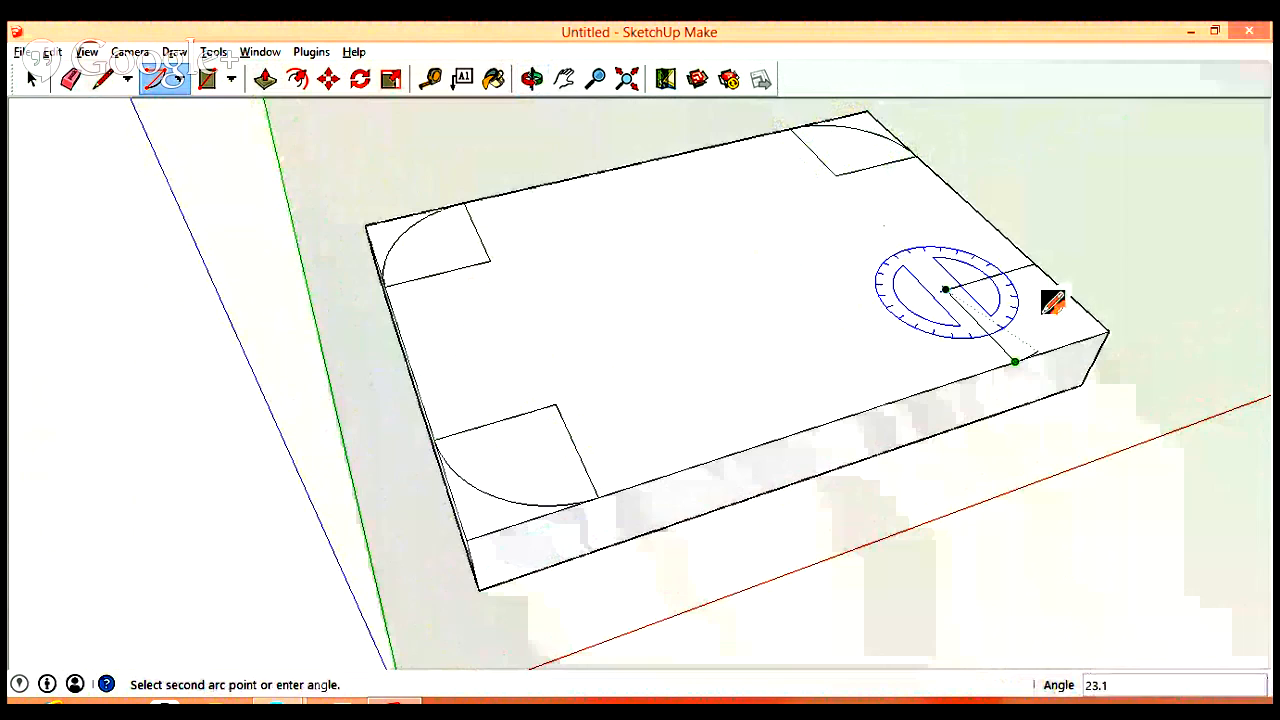
{"action": "left_click", "coordinate": [1038, 258]}
Push the faces outside the front-left and front-right arcs down through the slab's full thickness to round those corners.
{"action": "middle_click_drag", "start_coordinate": [609, 400], "coordinate": [363, 380]}
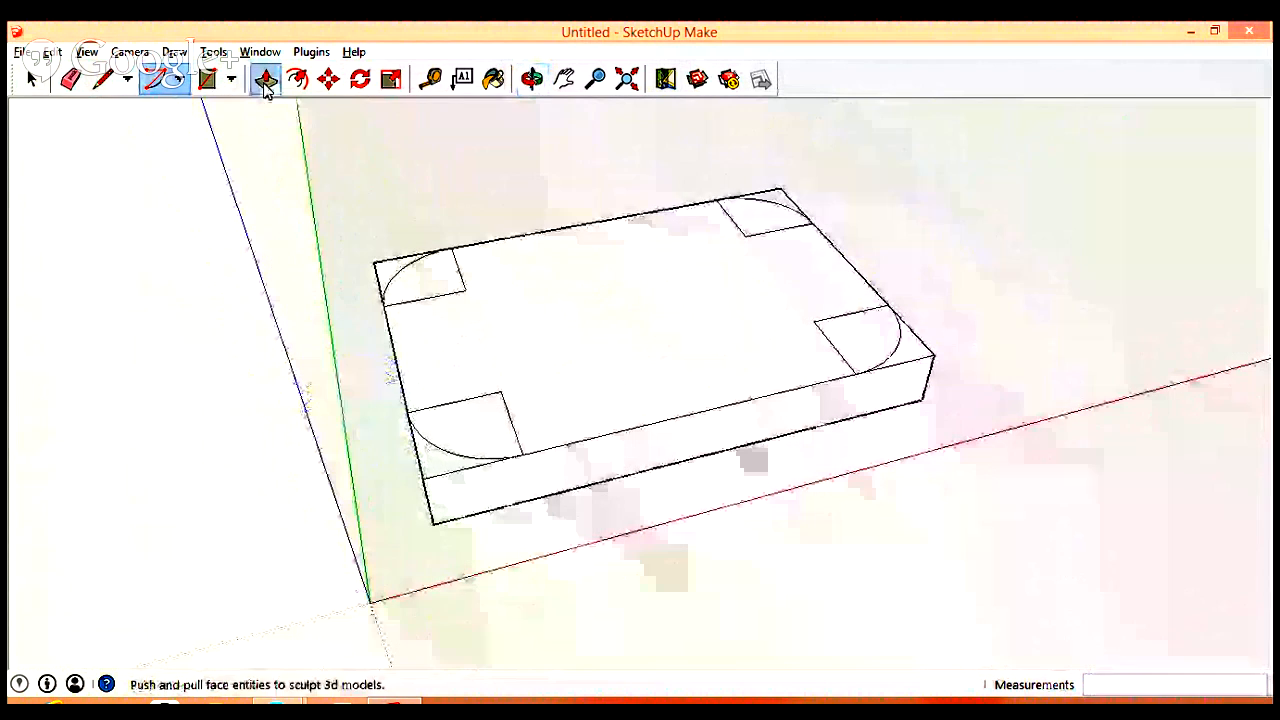
{"action": "left_click", "coordinate": [265, 79]}
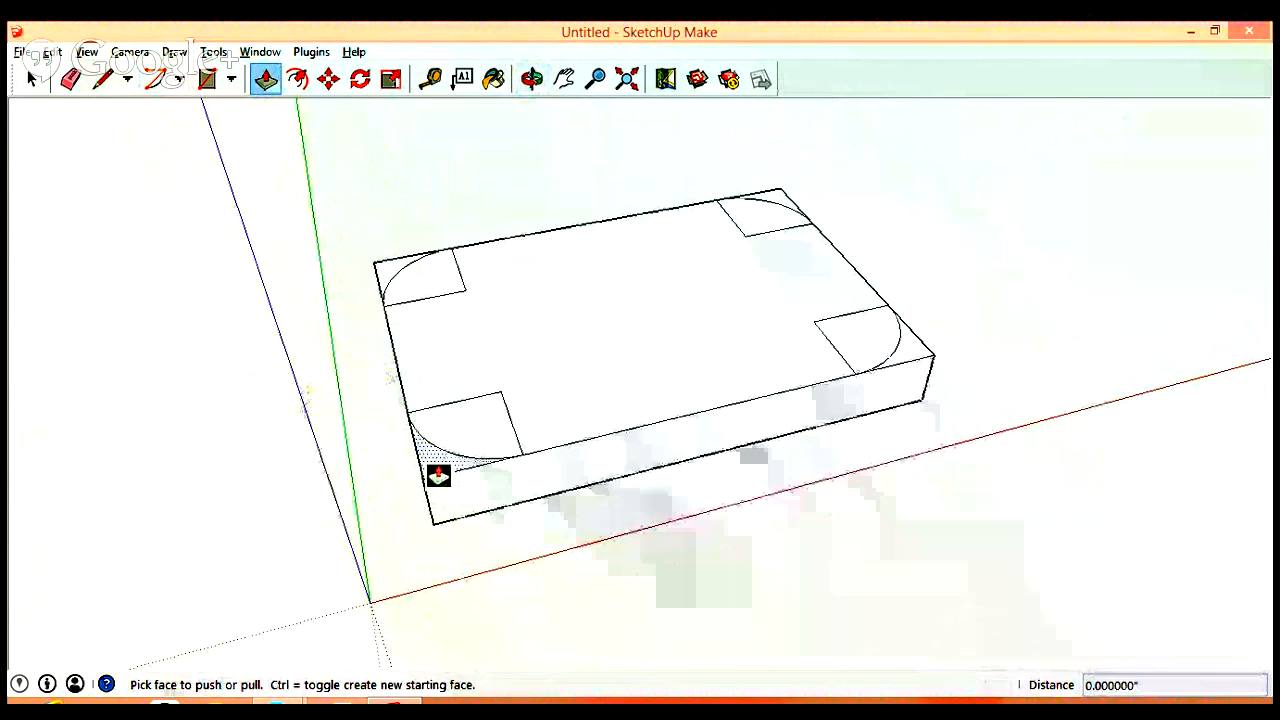
{"action": "left_click_drag", "start_coordinate": [437, 471], "coordinate": [434, 523]}
{"action": "scroll", "coordinate": [366, 531], "scroll_direction": "down", "scroll_amount": 2}
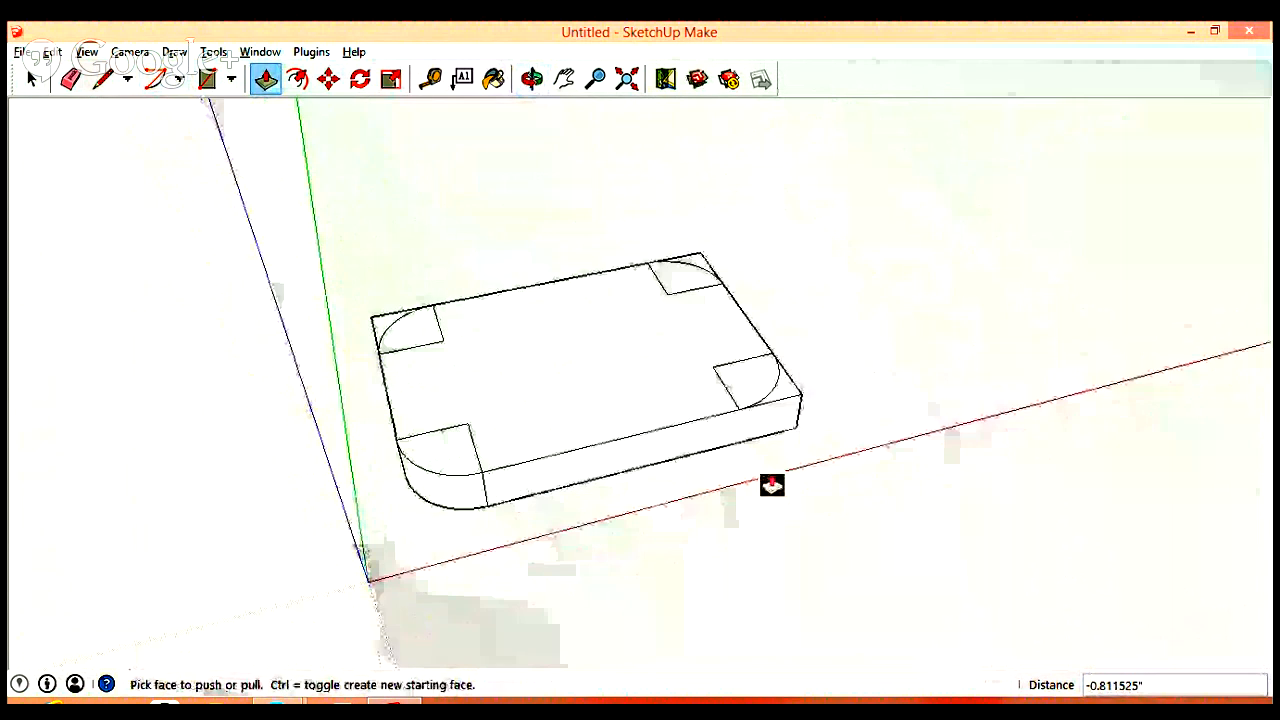
{"action": "double_click", "coordinate": [781, 406]}
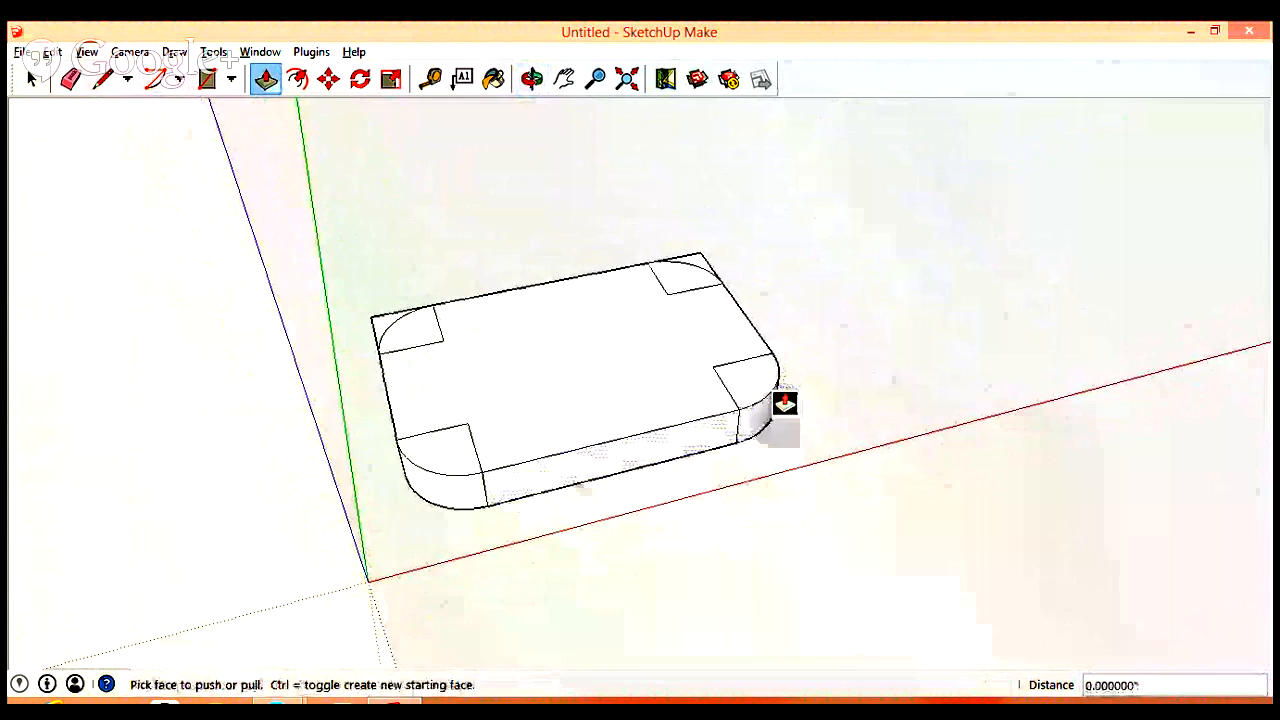
Push away the leftover faces outside the back-right and back-left arcs through the full thickness to round the back corners.
{"action": "middle_click_drag", "start_coordinate": [723, 409], "coordinate": [880, 336]}
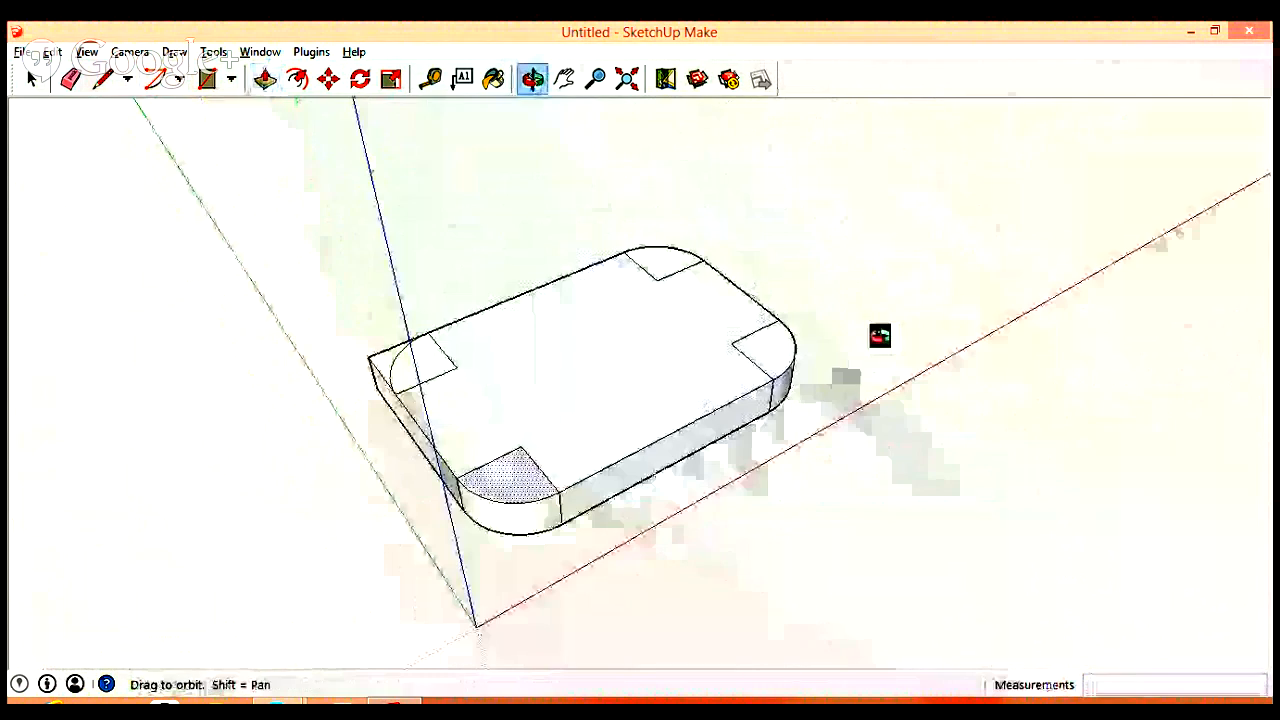
{"action": "double_click", "coordinate": [380, 371]}
{"action": "scroll", "coordinate": [314, 279], "scroll_direction": "down", "scroll_amount": 2}
{"action": "middle_click_drag", "start_coordinate": [566, 327], "coordinate": [463, 451]}
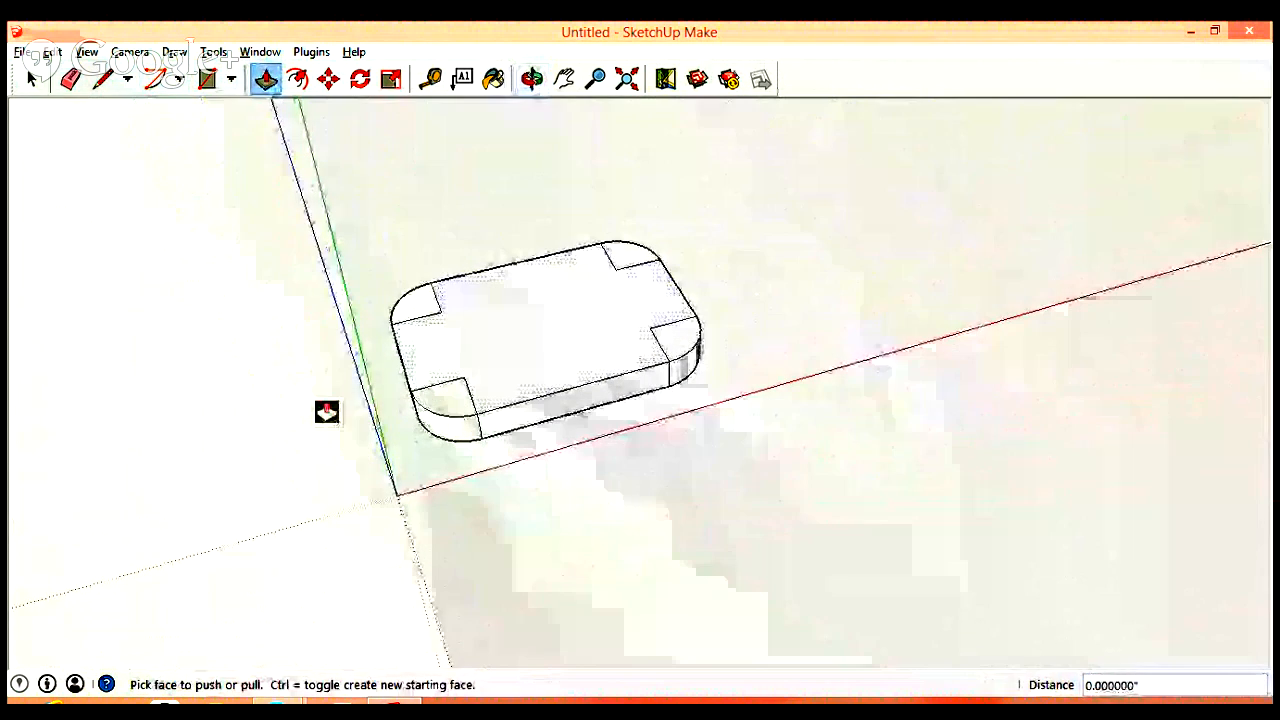
Erase the leftover guide-square lines in all four corners of the slab's top face.
{"action": "mouse_move", "coordinate": [326, 409]}
{"action": "middle_mouse_down"}
{"action": "mouse_move", "coordinate": [367, 390]}
{"action": "mouse_move", "coordinate": [311, 400]}
{"action": "middle_mouse_up"}
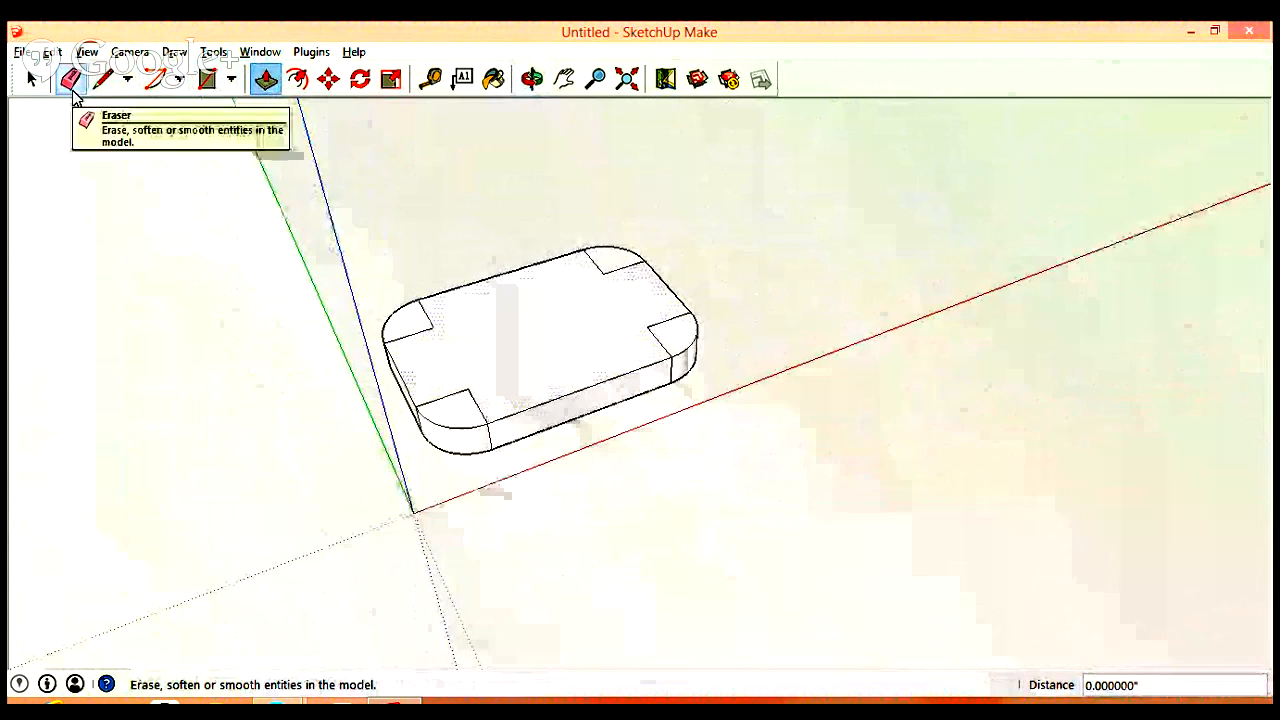
{"action": "left_click", "coordinate": [74, 93]}
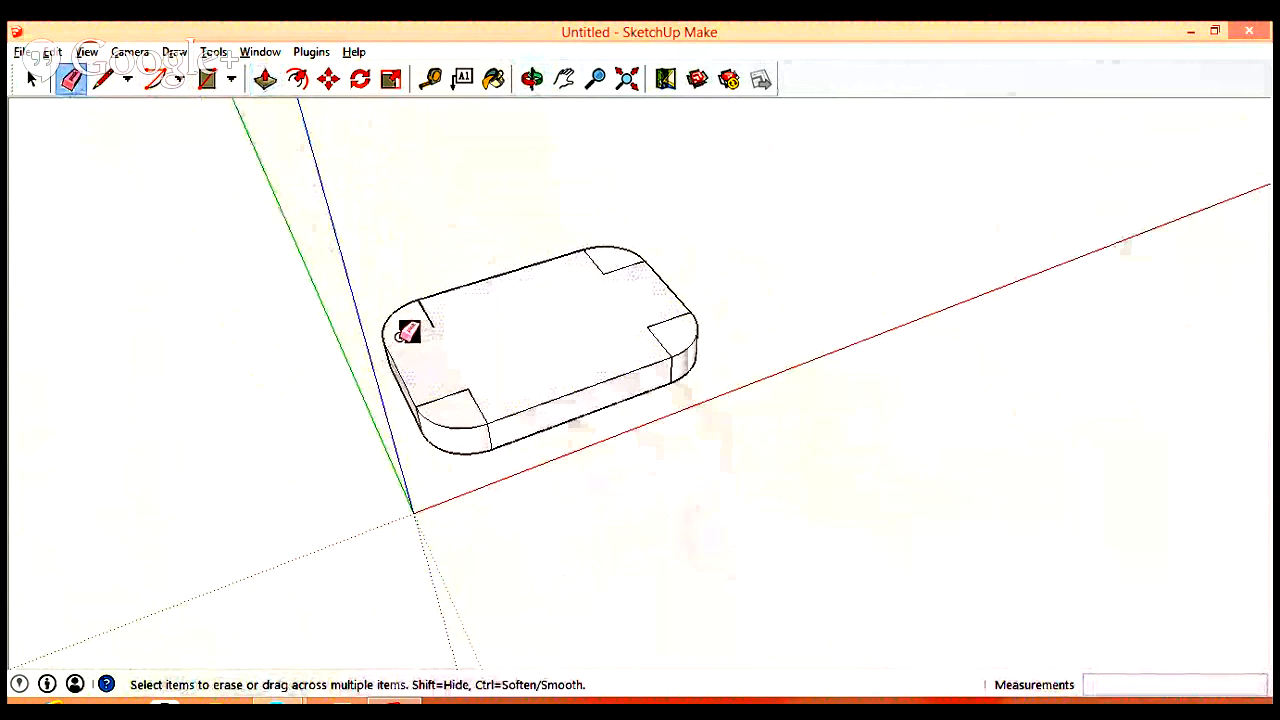
{"action": "left_click", "coordinate": [424, 314]}
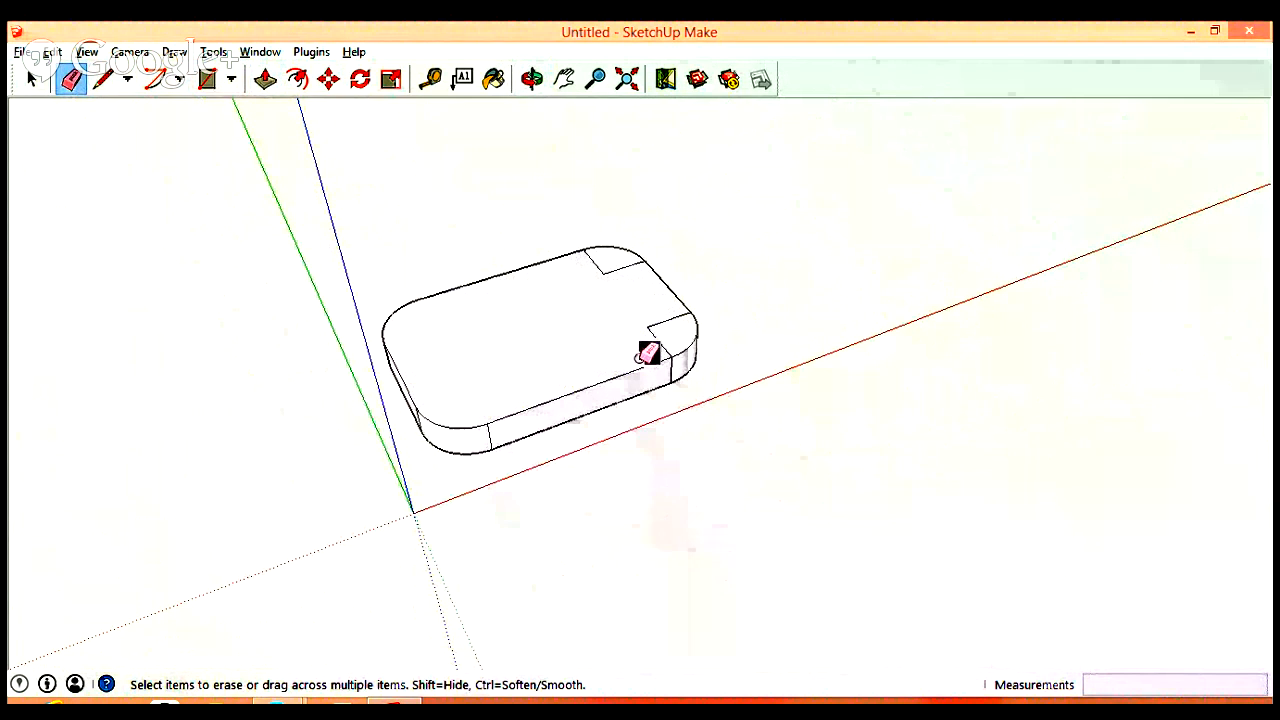
{"action": "left_click", "coordinate": [631, 265]}
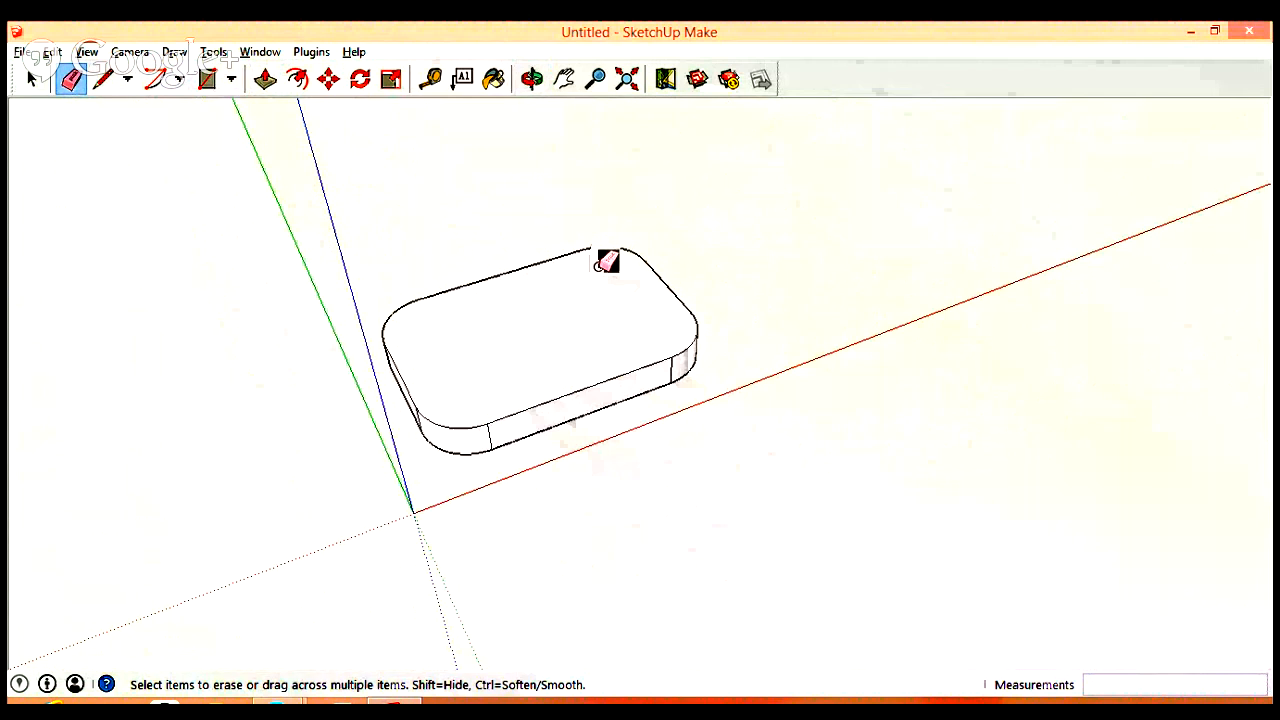
Create unfilled 3D text of a first name in capitals, Arial Black Bold, 10" high, and place it on the slab's top face.
{"action": "middle_click_drag", "start_coordinate": [320, 303], "coordinate": [277, 222]}
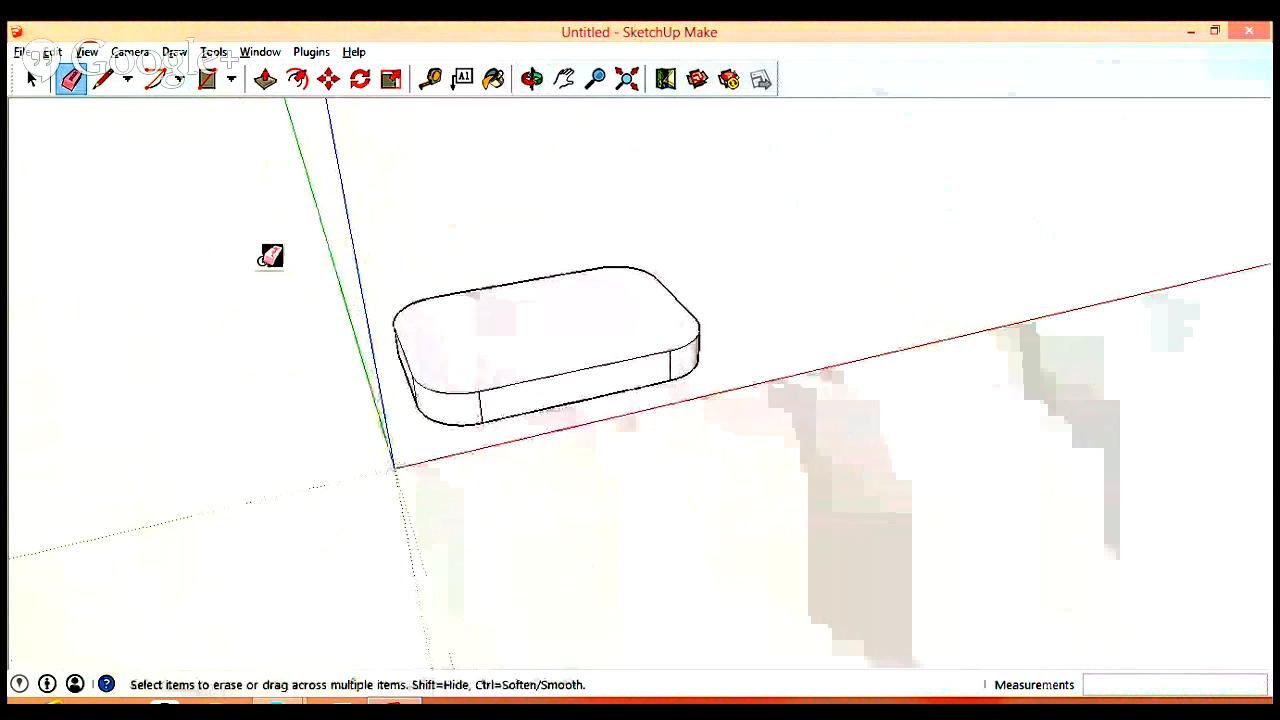
{"action": "mouse_move", "coordinate": [270, 268]}
{"action": "middle_mouse_down"}
{"action": "mouse_move", "coordinate": [260, 334]}
{"action": "mouse_move", "coordinate": [163, 331]}
{"action": "middle_mouse_up"}
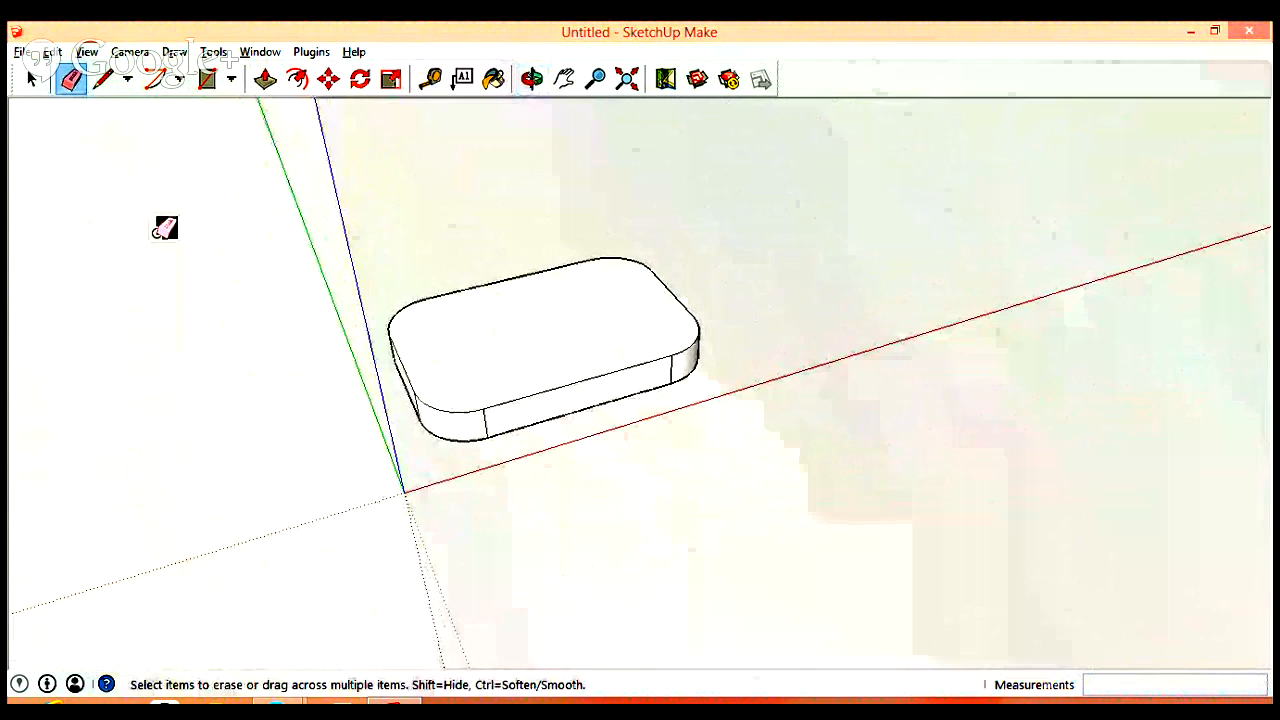
{"action": "left_click", "coordinate": [212, 53]}
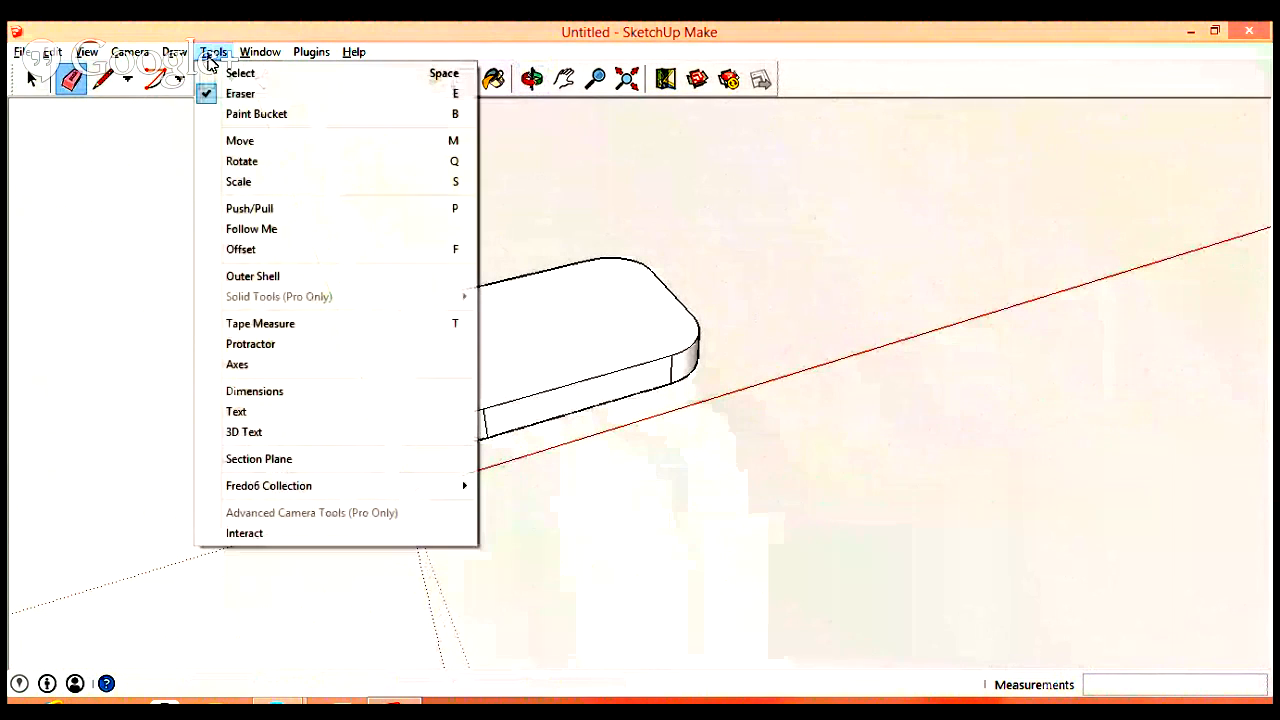
{"action": "left_click", "coordinate": [244, 432]}
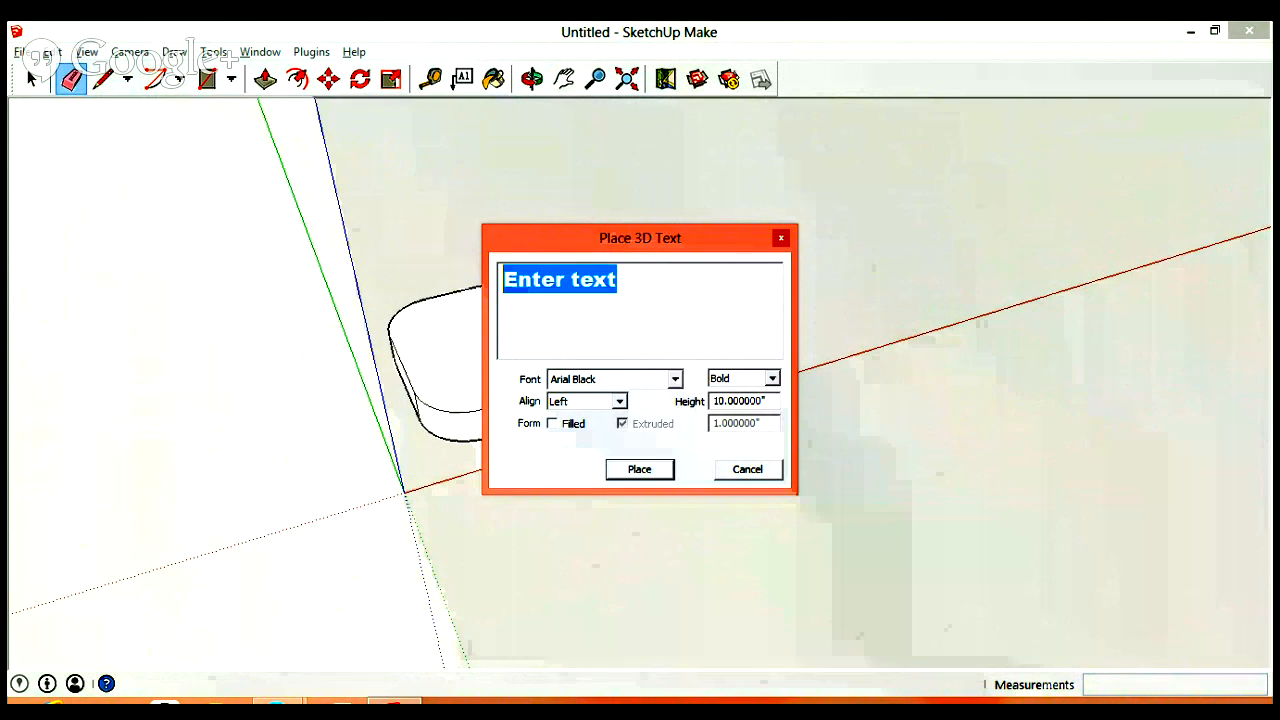
{"action": "type", "text": "NNIE"}
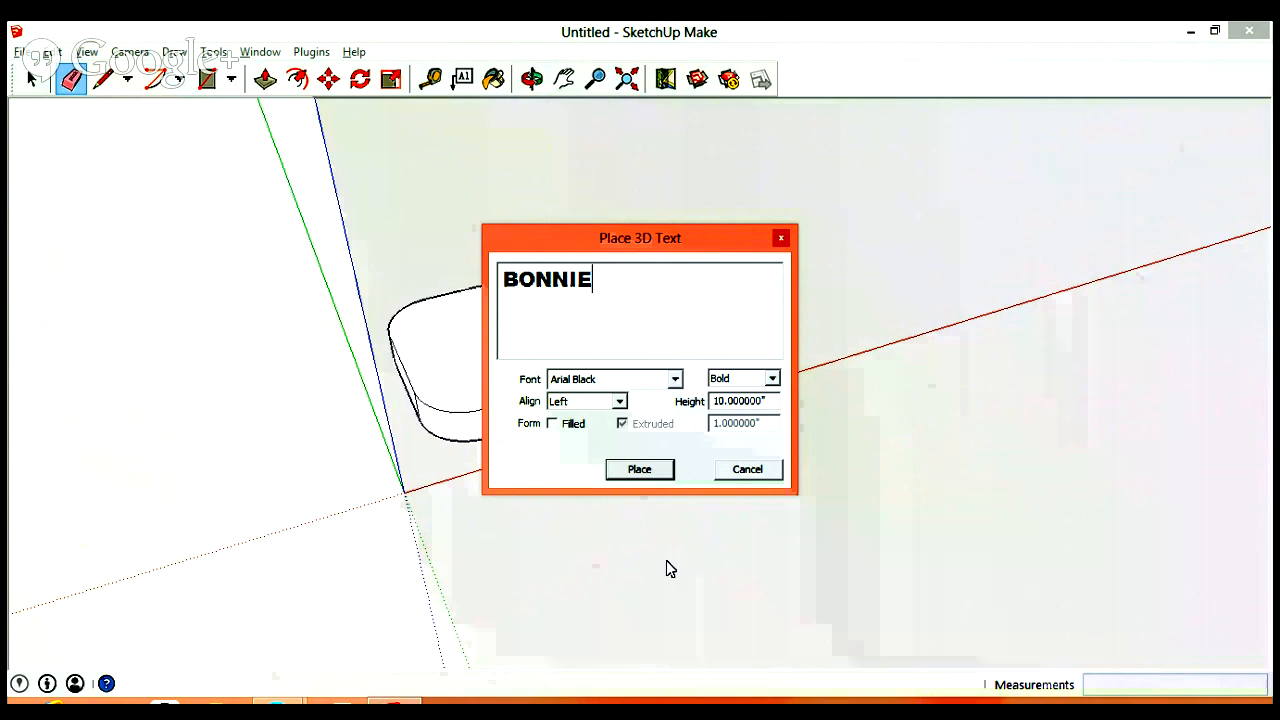
{"action": "left_click", "coordinate": [630, 467]}
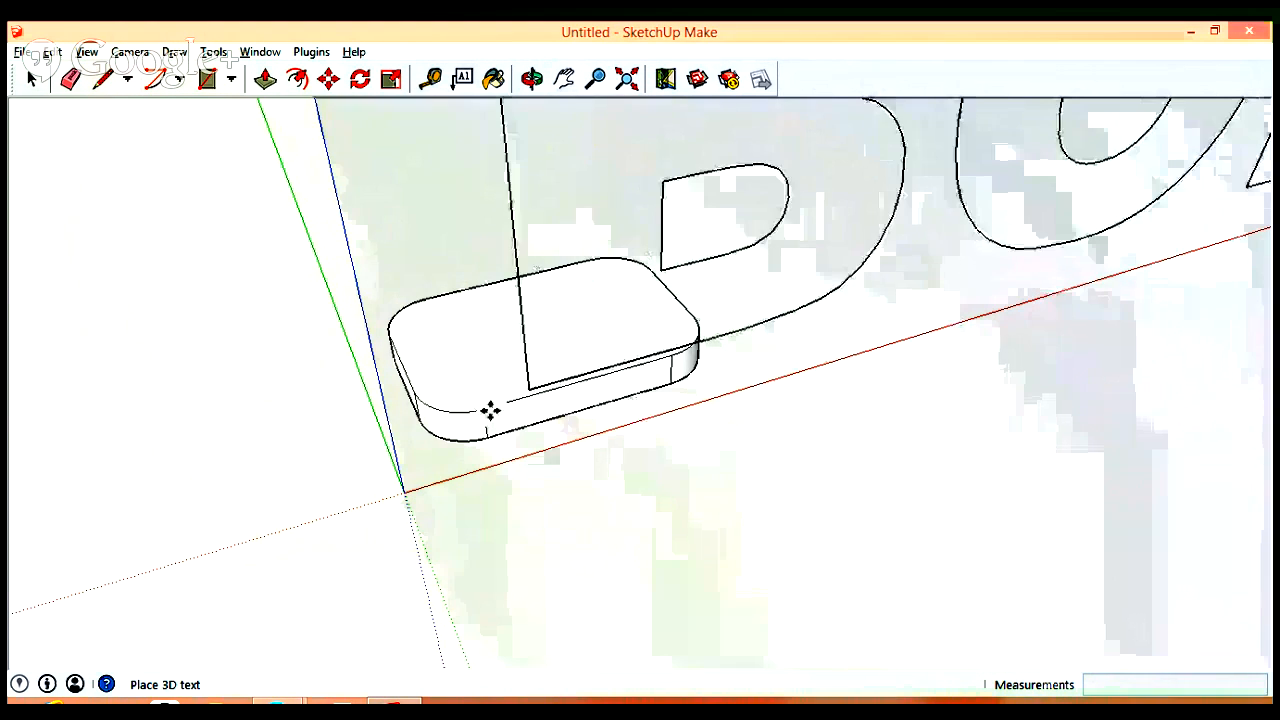
{"action": "scroll", "coordinate": [358, 447], "scroll_direction": "down", "scroll_amount": 3}
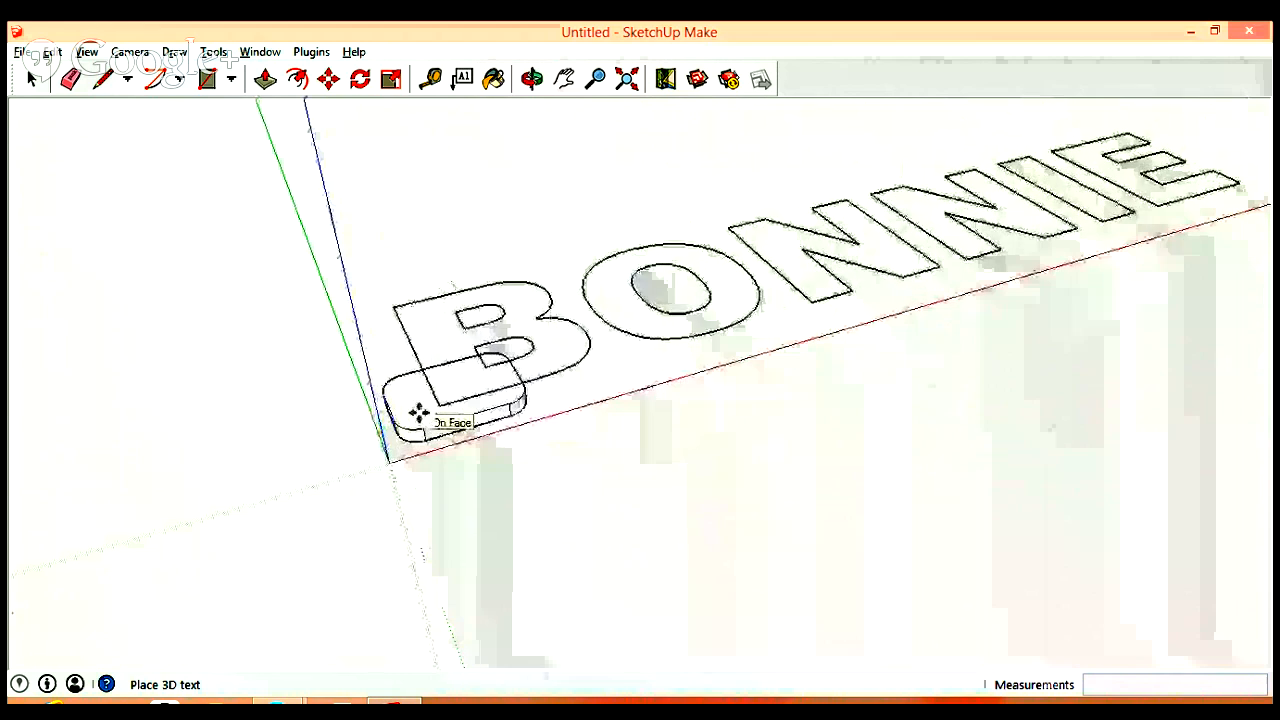
{"action": "left_click", "coordinate": [405, 440]}
Scale the text down uniformly from its back-right corner to bring it close to the slab's size.
{"action": "scroll", "coordinate": [400, 446], "scroll_direction": "down", "scroll_amount": 1}
{"action": "middle_click_drag", "start_coordinate": [570, 512], "coordinate": [446, 583]}
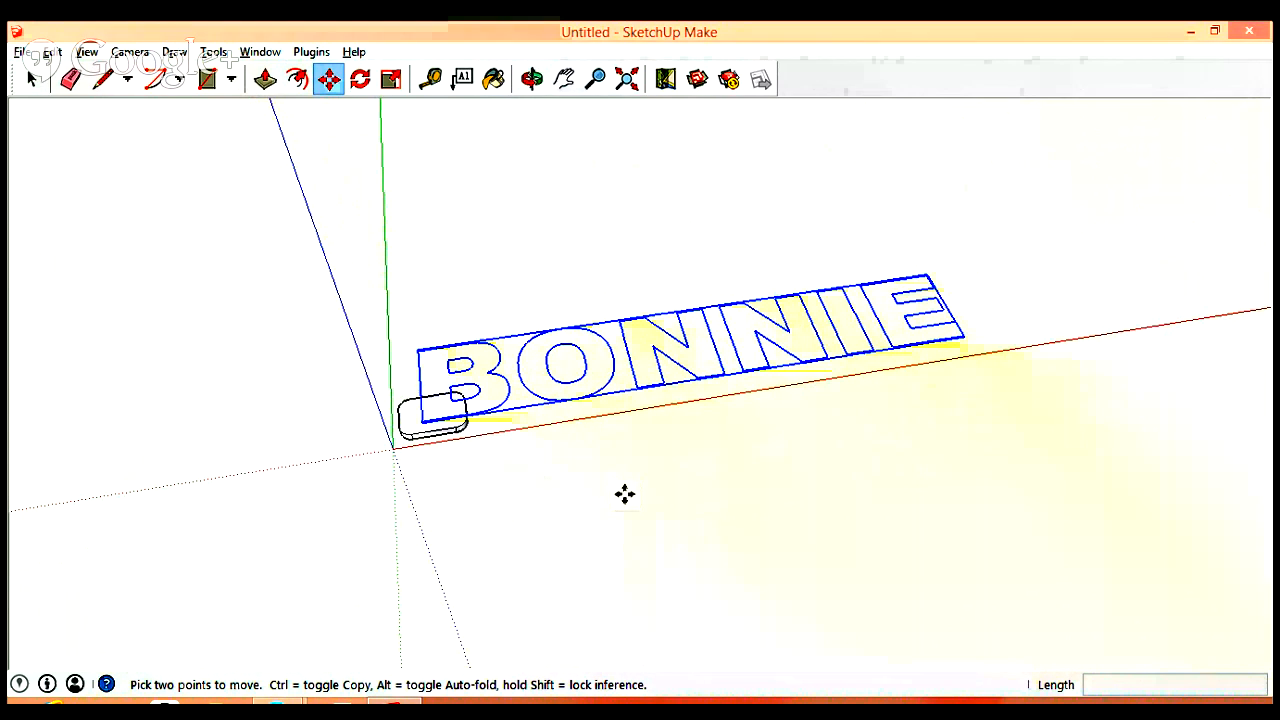
{"action": "left_click", "coordinate": [391, 88]}
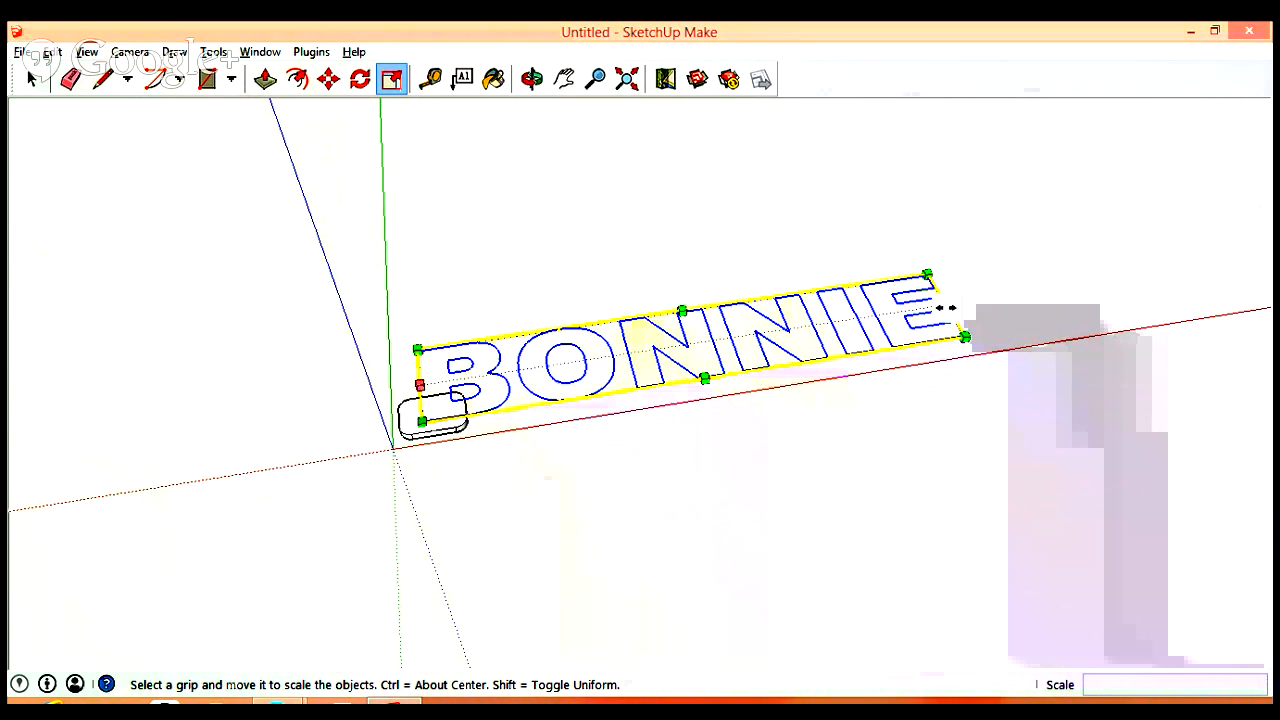
{"action": "left_click_drag", "start_coordinate": [920, 275], "coordinate": [528, 372]}
Scale the text's sides to fit between the slab's ends, stretch it to nearly the top face's full depth, and deselect it.
{"action": "scroll", "coordinate": [500, 383], "scroll_direction": "up", "scroll_amount": 8}
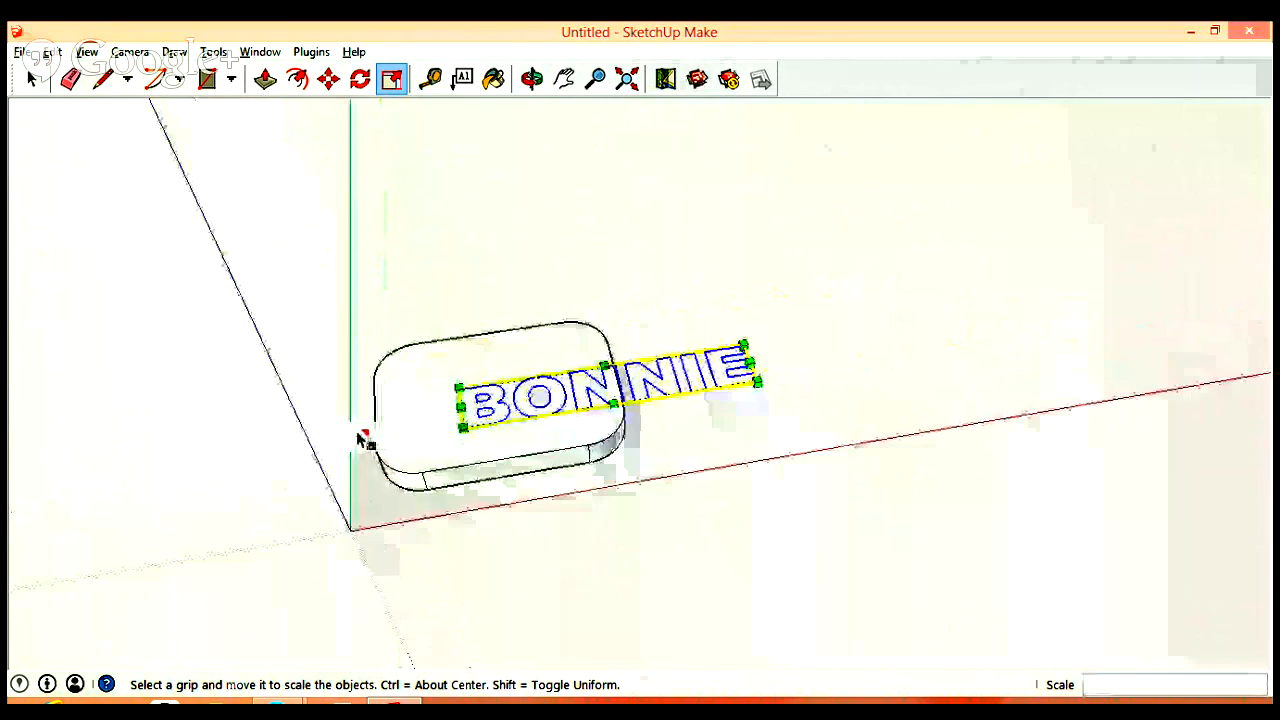
{"action": "left_click_drag", "start_coordinate": [508, 394], "coordinate": [407, 412]}
{"action": "left_click_drag", "start_coordinate": [921, 336], "coordinate": [712, 370]}
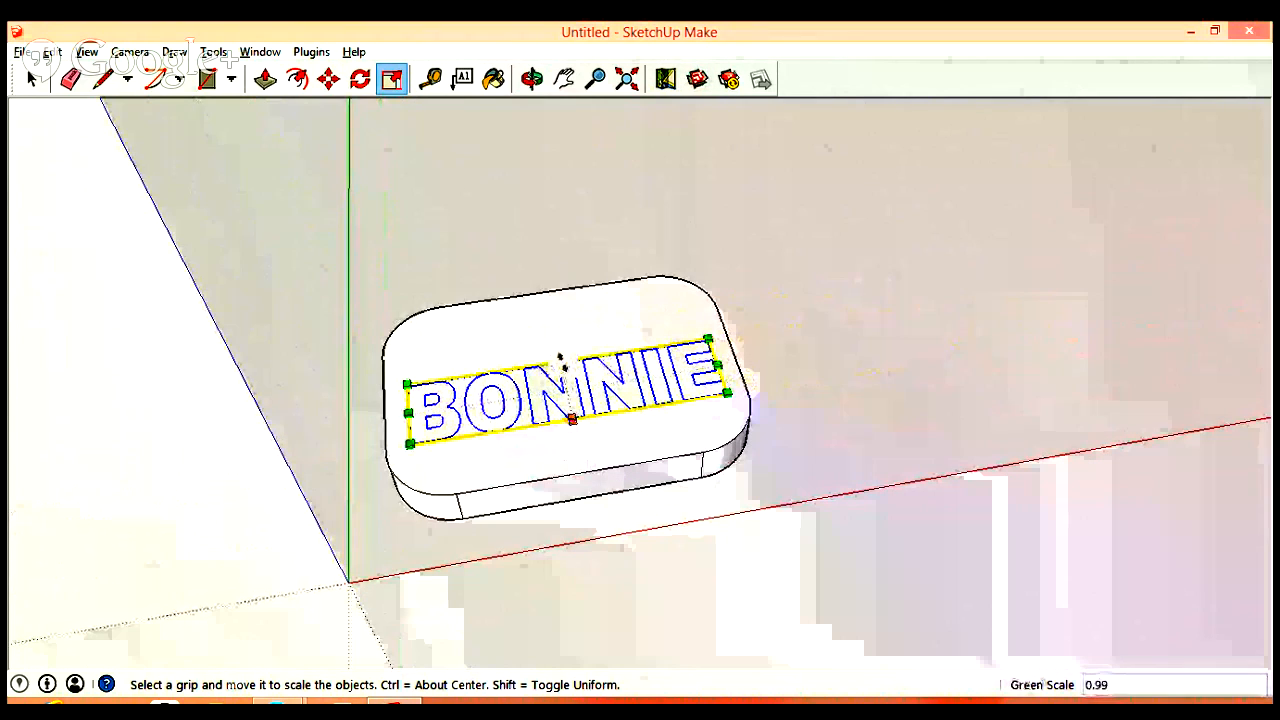
{"action": "left_click_drag", "start_coordinate": [562, 365], "coordinate": [556, 325]}
{"action": "left_click_drag", "start_coordinate": [590, 432], "coordinate": [580, 460]}
{"action": "middle_click_drag", "start_coordinate": [566, 380], "coordinate": [491, 442]}
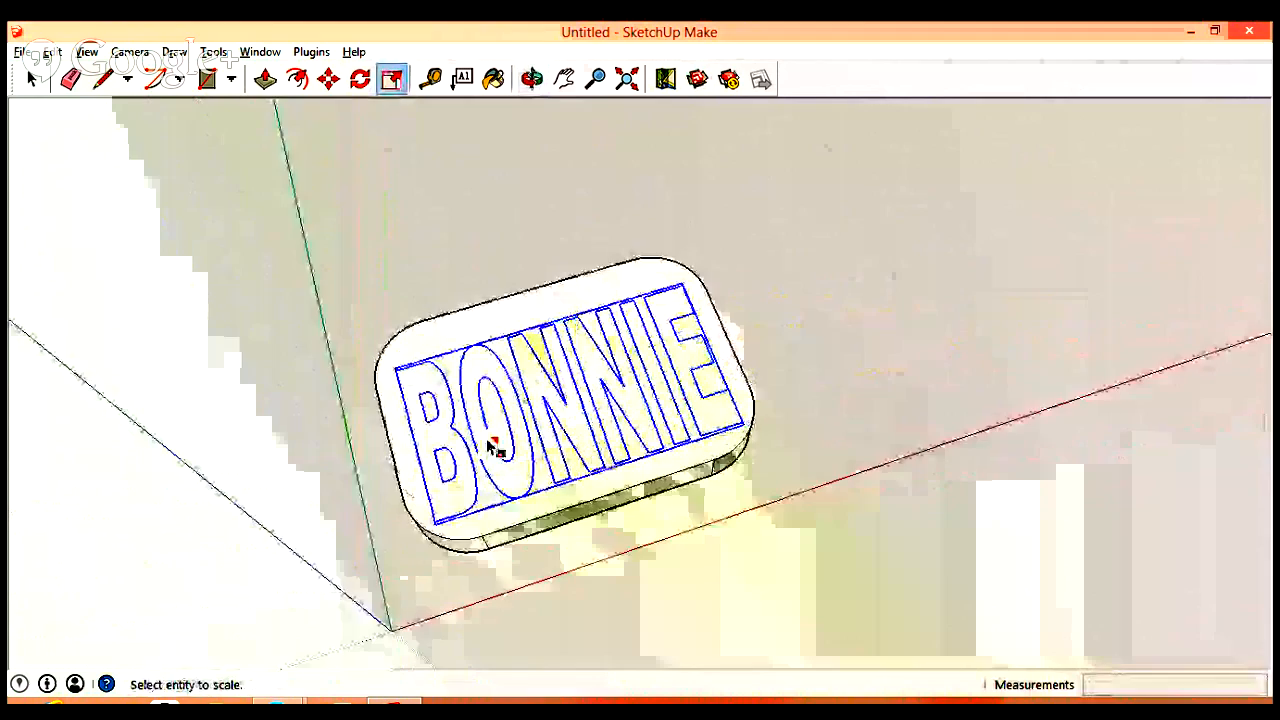
{"action": "left_click", "coordinate": [275, 403]}
Explode the name text component on the slab's top face and check that its letters select as individual faces.
{"action": "middle_click_drag", "start_coordinate": [476, 520], "coordinate": [277, 451]}
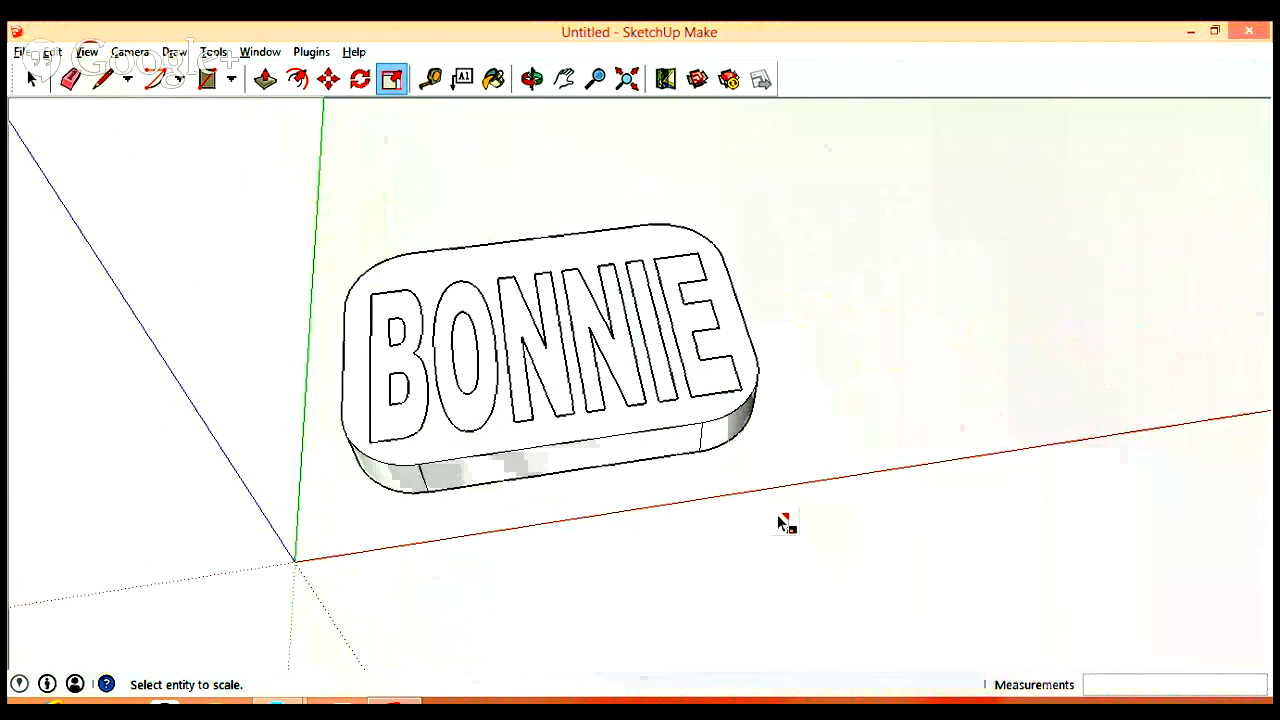
{"action": "right_click", "coordinate": [628, 404]}
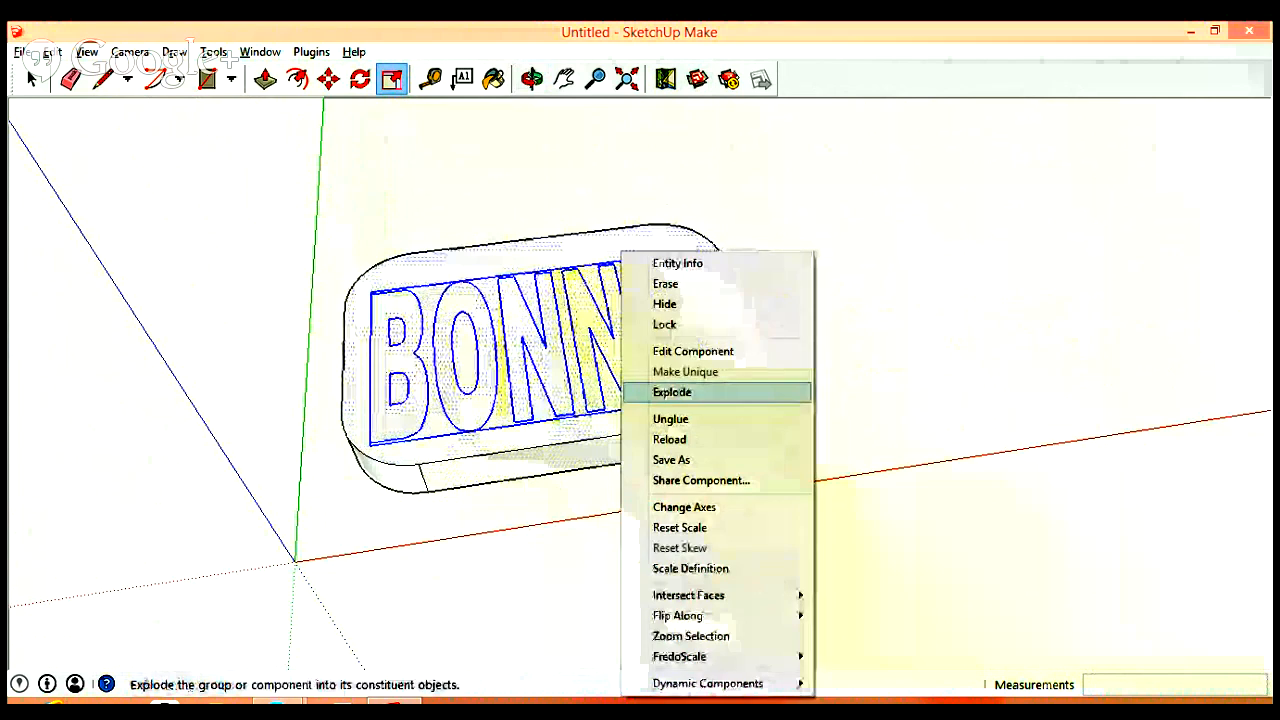
{"action": "left_click", "coordinate": [730, 392]}
{"action": "middle_click_drag", "start_coordinate": [829, 396], "coordinate": [798, 393]}
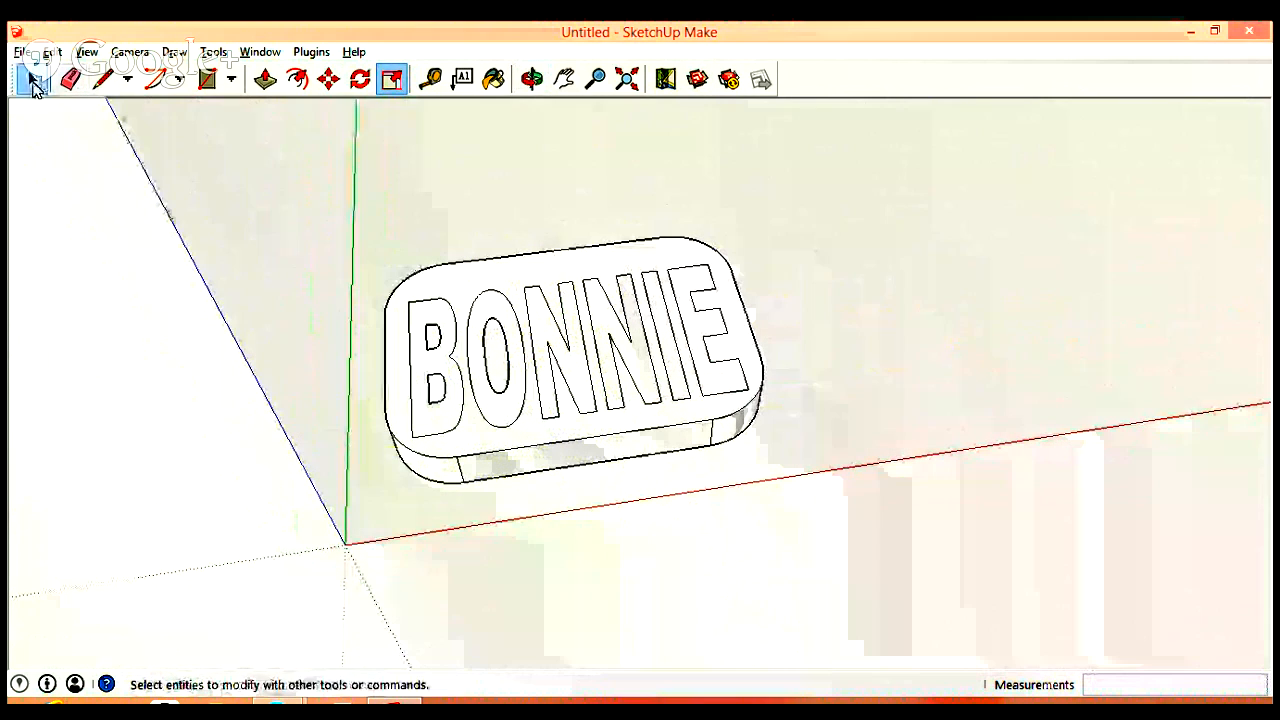
{"action": "left_click", "coordinate": [31, 79]}
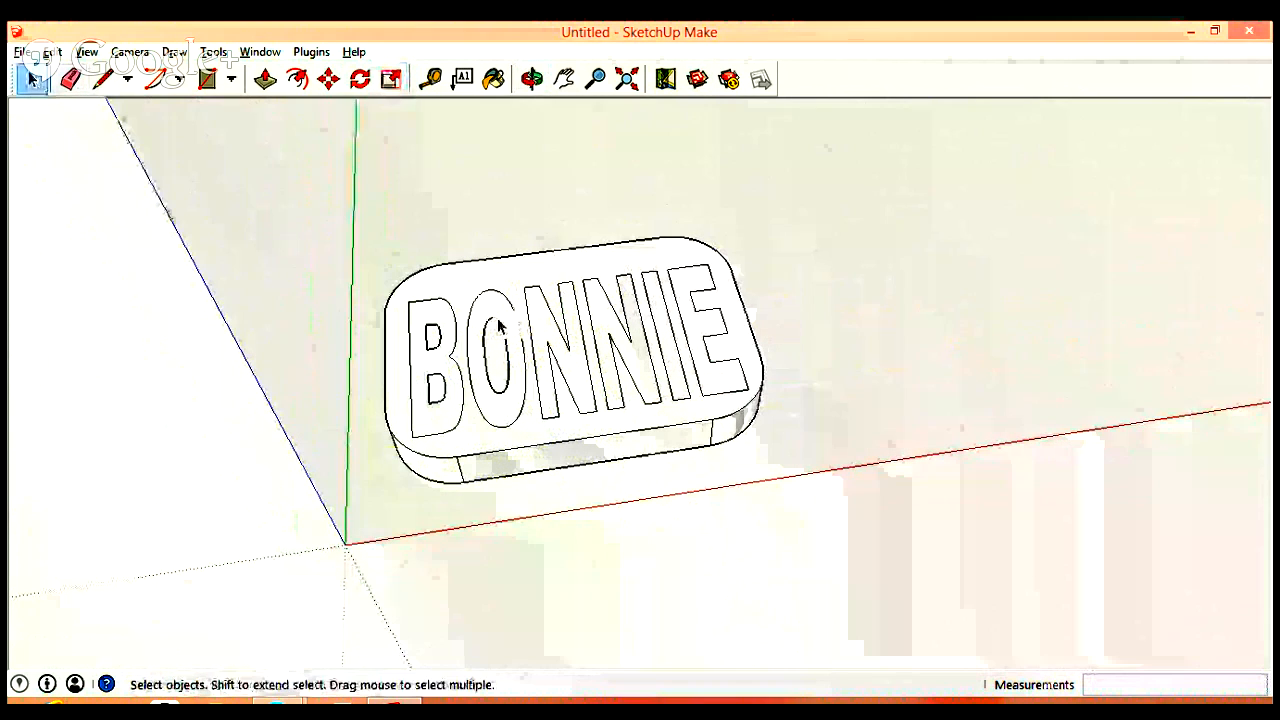
{"action": "left_click", "coordinate": [543, 340]}
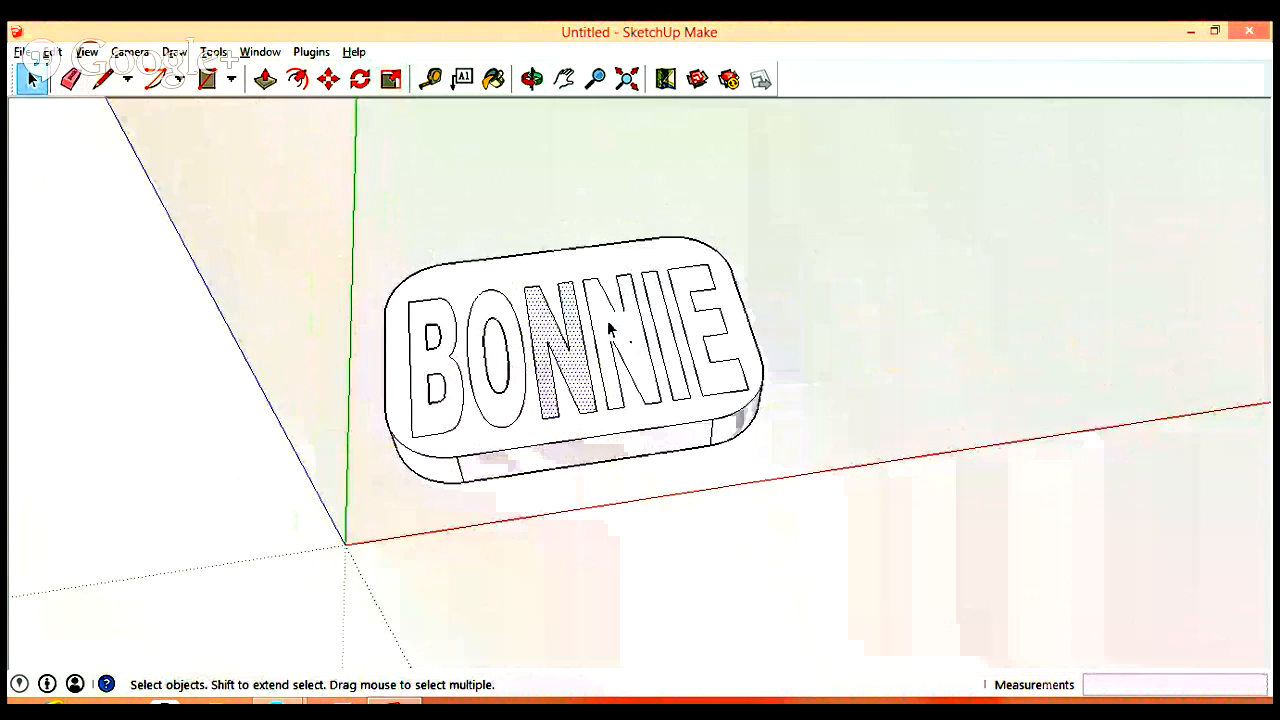
{"action": "left_click", "coordinate": [612, 333]}
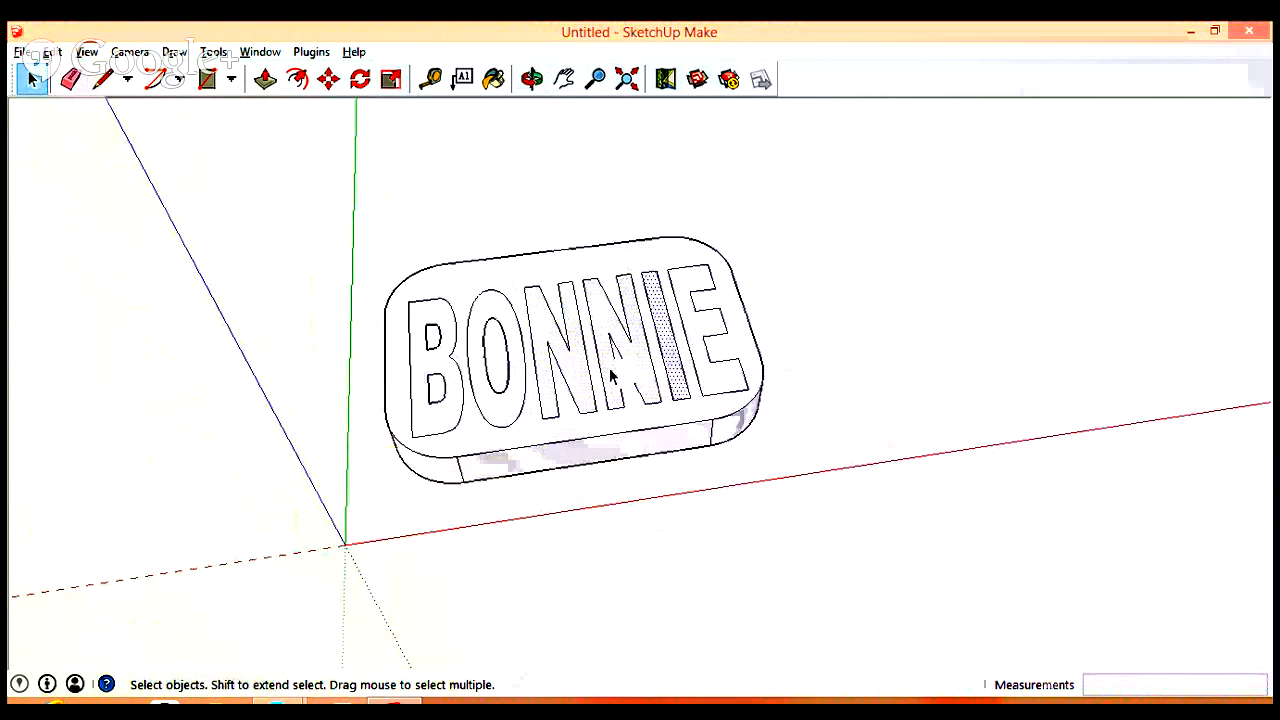
{"action": "left_click", "coordinate": [497, 421]}
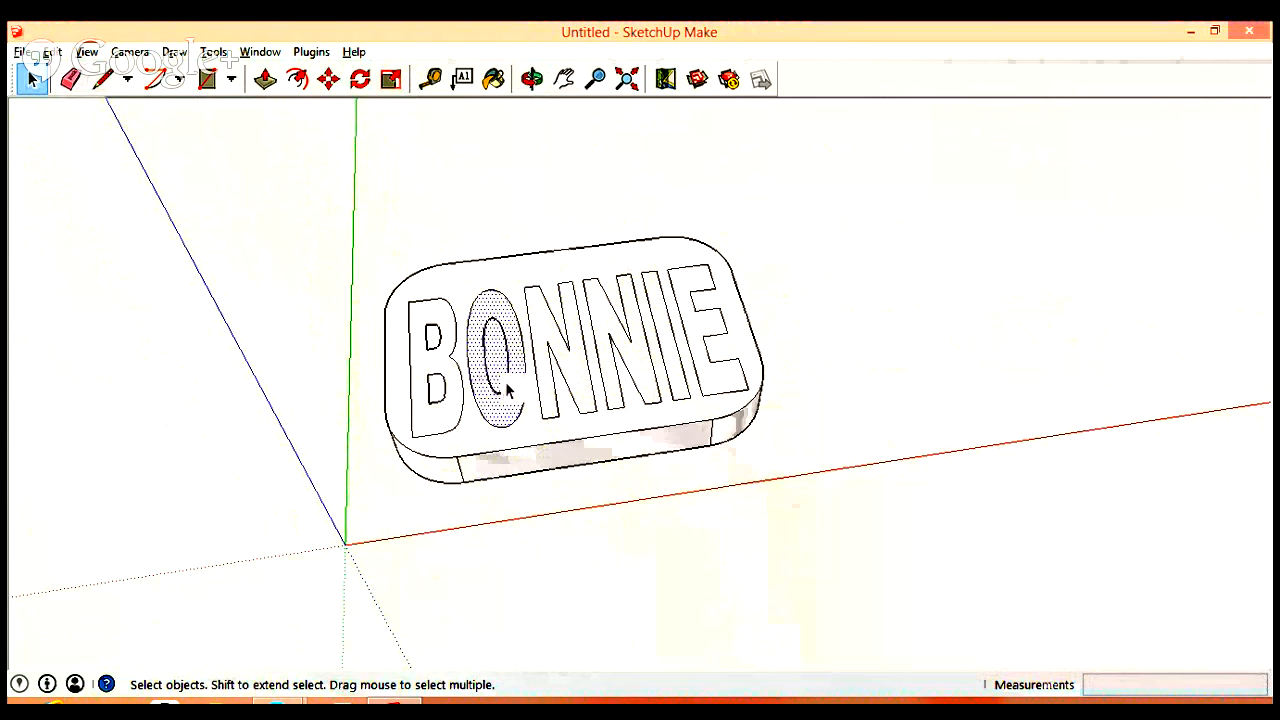
{"action": "left_click", "coordinate": [452, 424]}
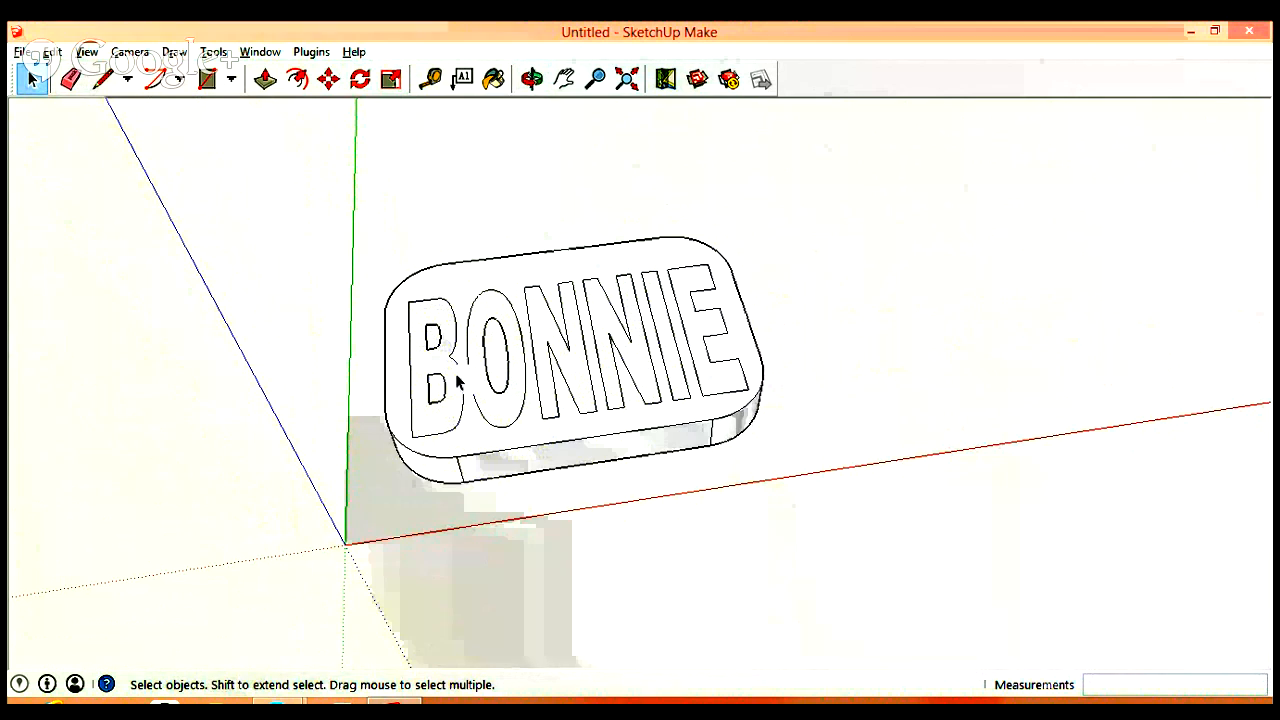
Retrace a short edge segment near the upper end of the O's inner outline with the Line tool.
{"action": "scroll", "coordinate": [470, 365], "scroll_direction": "up", "scroll_amount": 8}
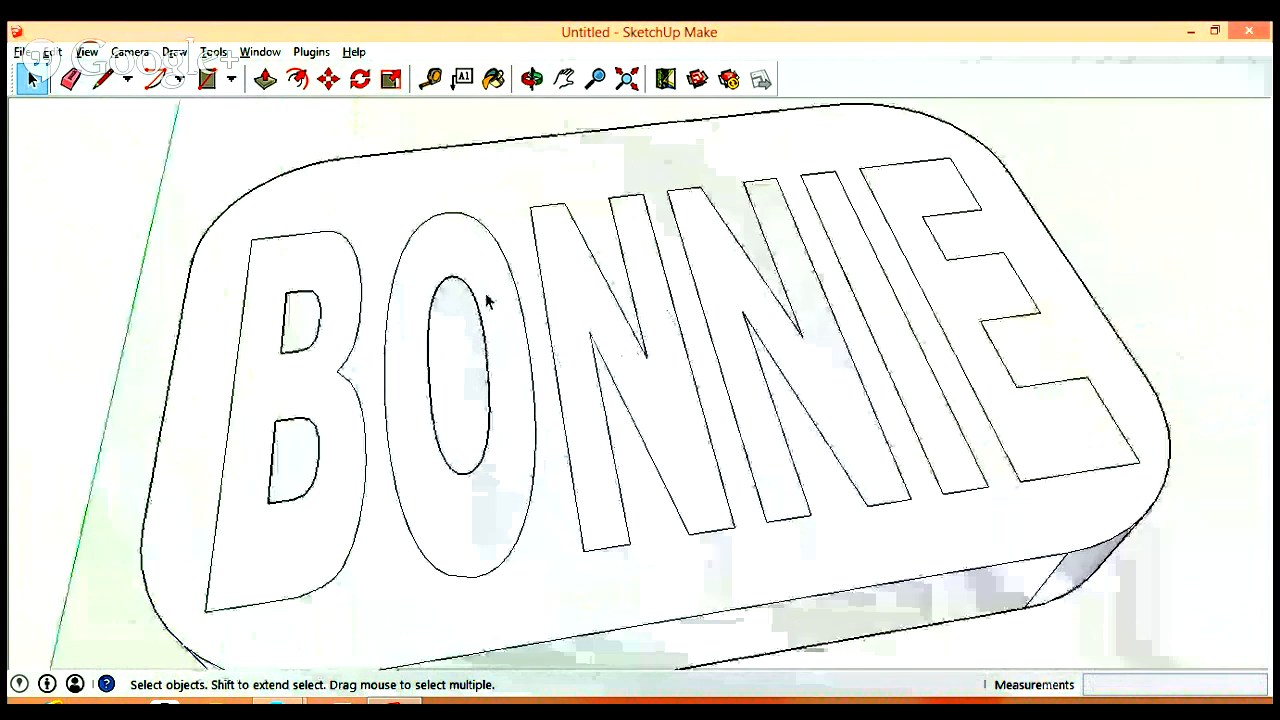
{"action": "scroll", "coordinate": [446, 271], "scroll_direction": "up", "scroll_amount": 2}
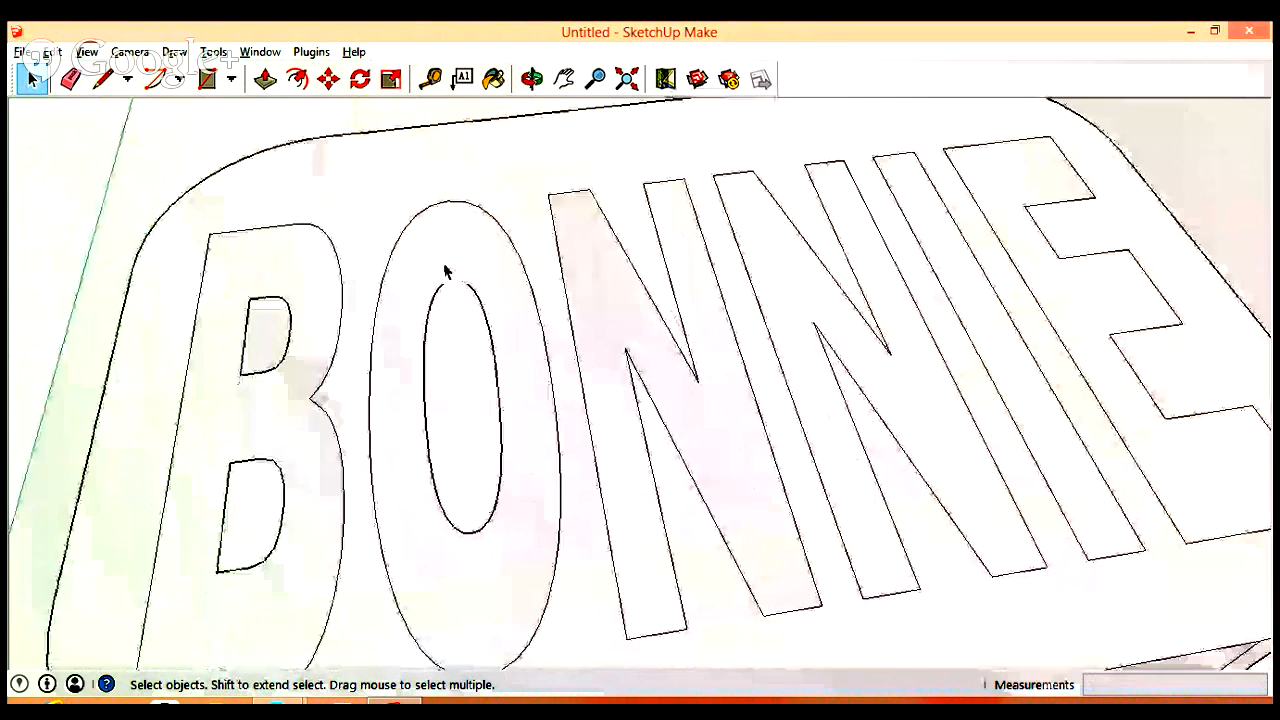
{"action": "left_click", "coordinate": [103, 82]}
{"action": "scroll", "coordinate": [440, 268], "scroll_direction": "up", "scroll_amount": 4}
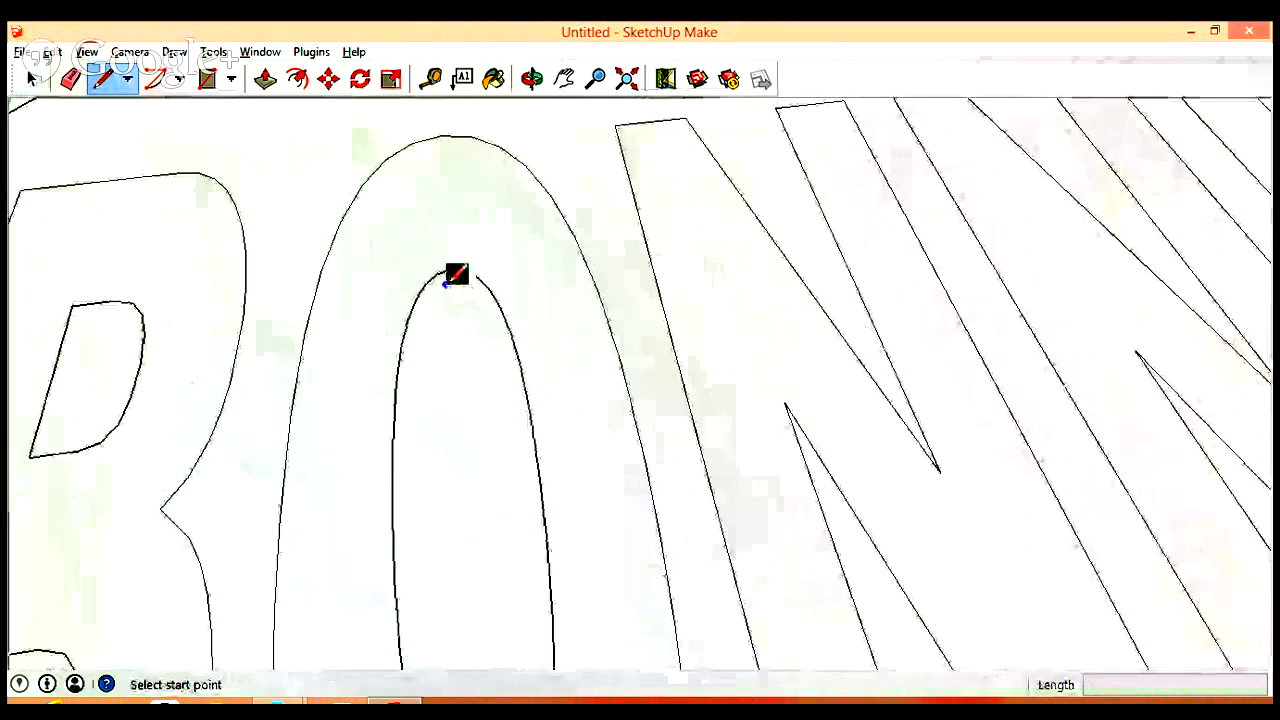
{"action": "left_click", "coordinate": [417, 299]}
{"action": "scroll", "coordinate": [417, 298], "scroll_direction": "up", "scroll_amount": 3}
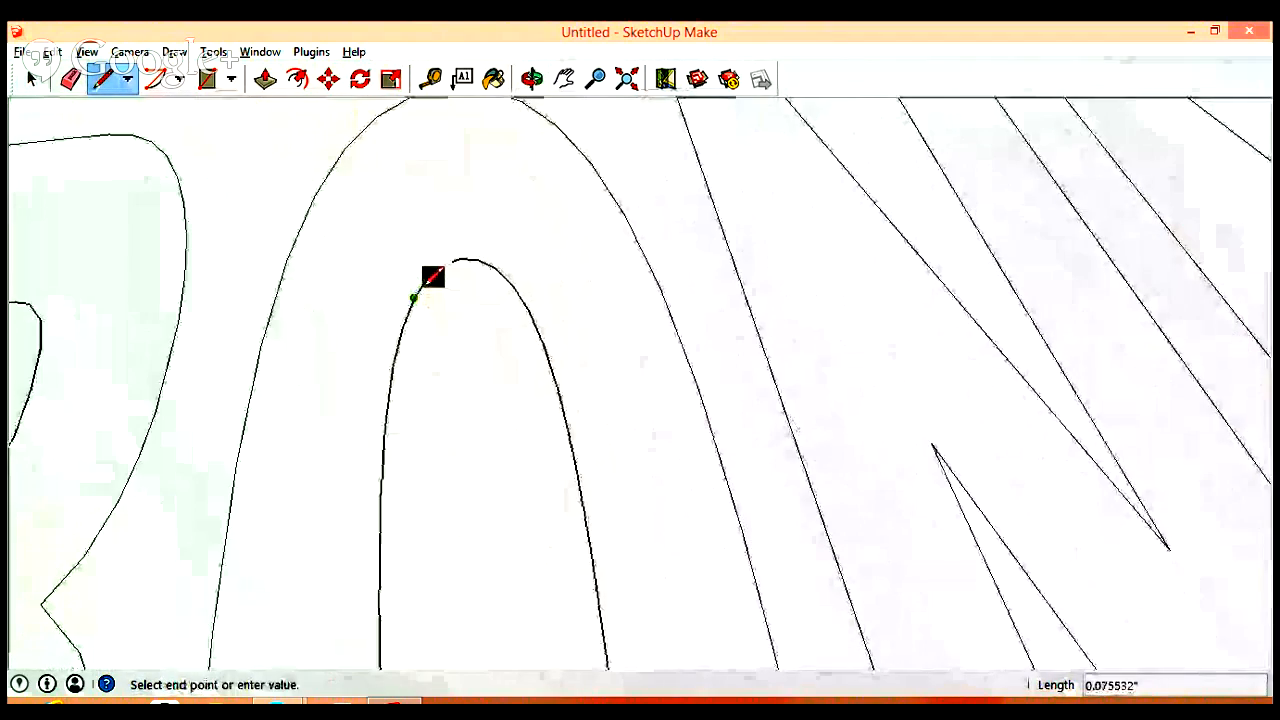
{"action": "left_click", "coordinate": [432, 272]}
{"action": "scroll", "coordinate": [571, 266], "scroll_direction": "down", "scroll_amount": 5}
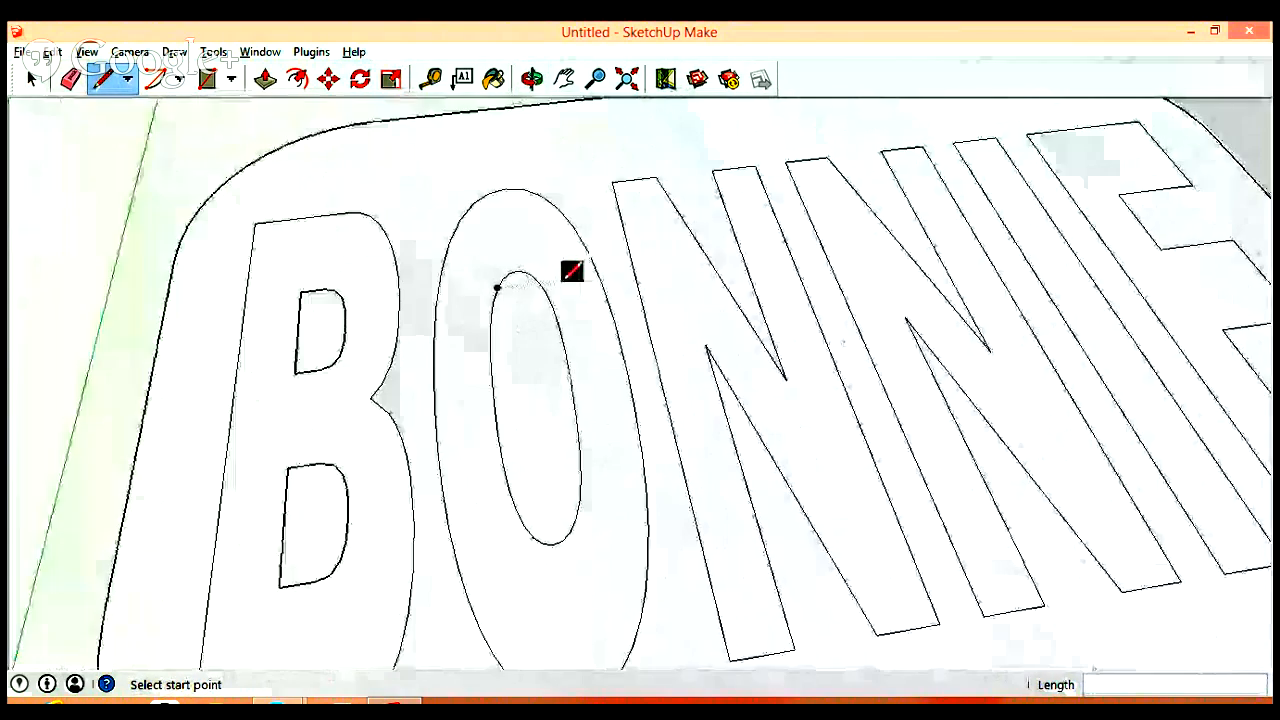
{"action": "scroll", "coordinate": [333, 311], "scroll_direction": "down", "scroll_amount": 2}
{"action": "scroll", "coordinate": [340, 305], "scroll_direction": "down", "scroll_amount": 3}
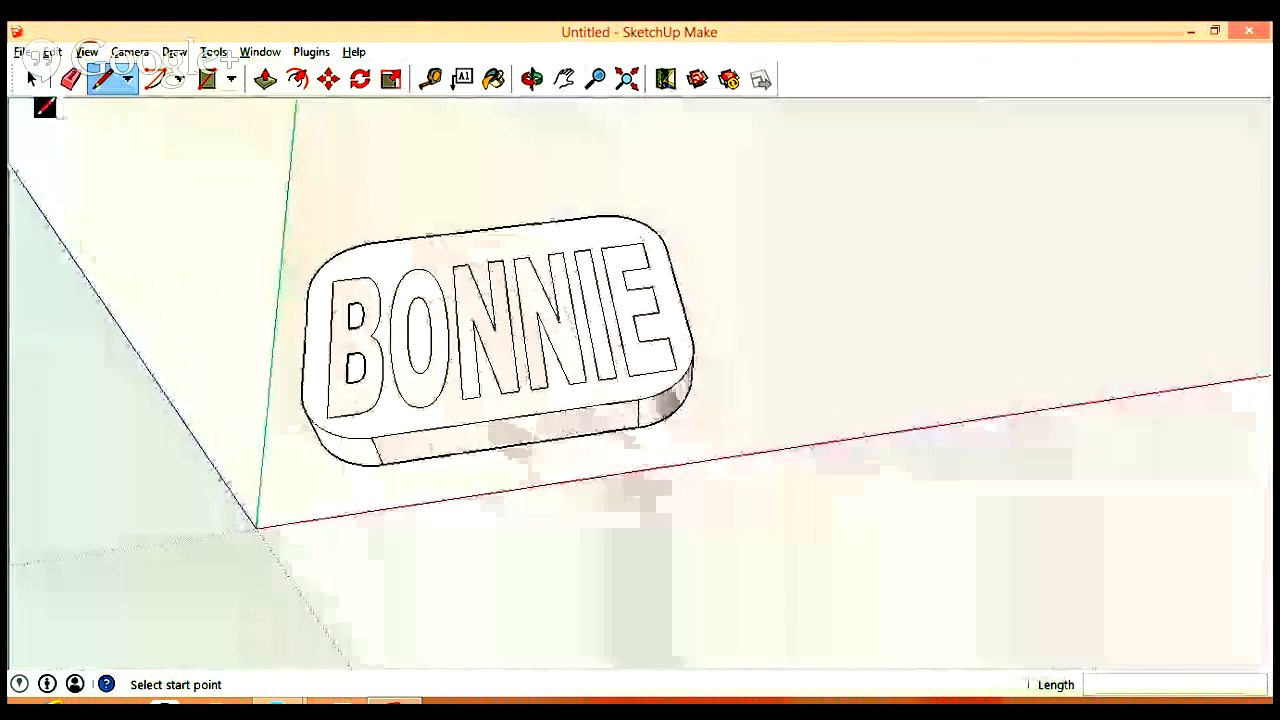
Select the first three letters together with the adjacent rounded end of the slab and intersect their faces with the model.
{"action": "left_click", "coordinate": [30, 82]}
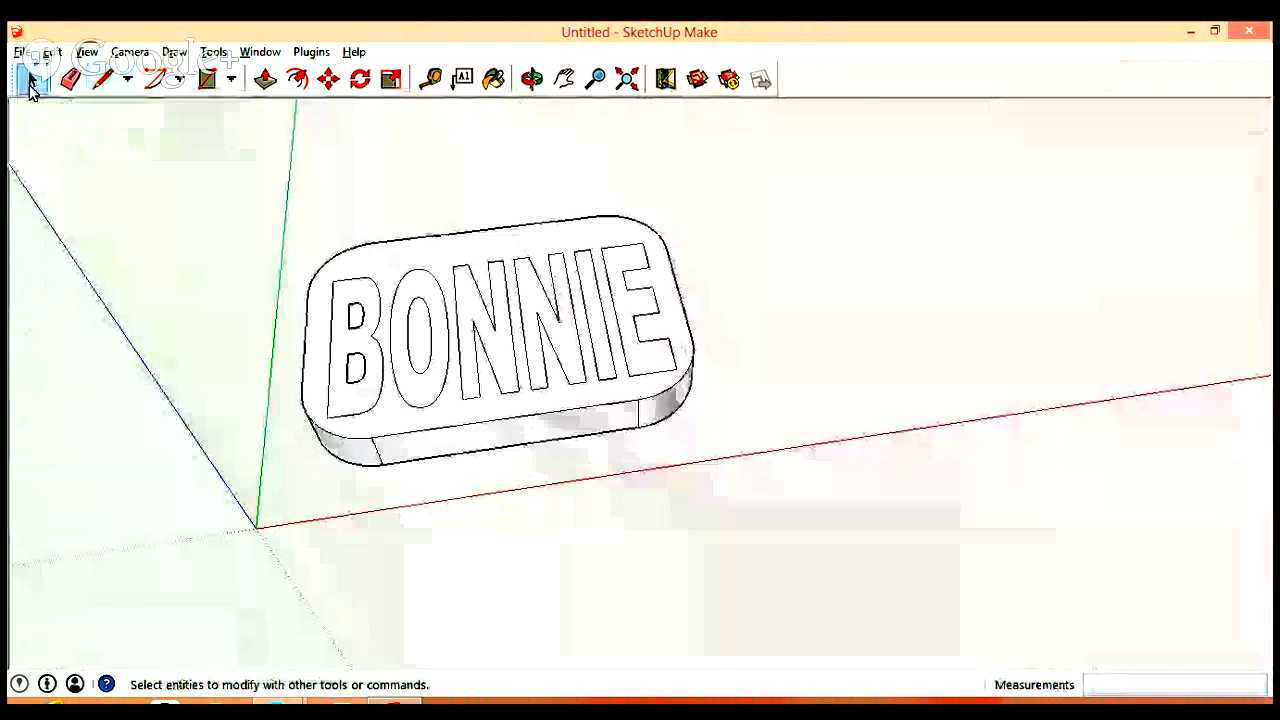
{"action": "left_click_drag", "start_coordinate": [209, 191], "coordinate": [530, 540]}
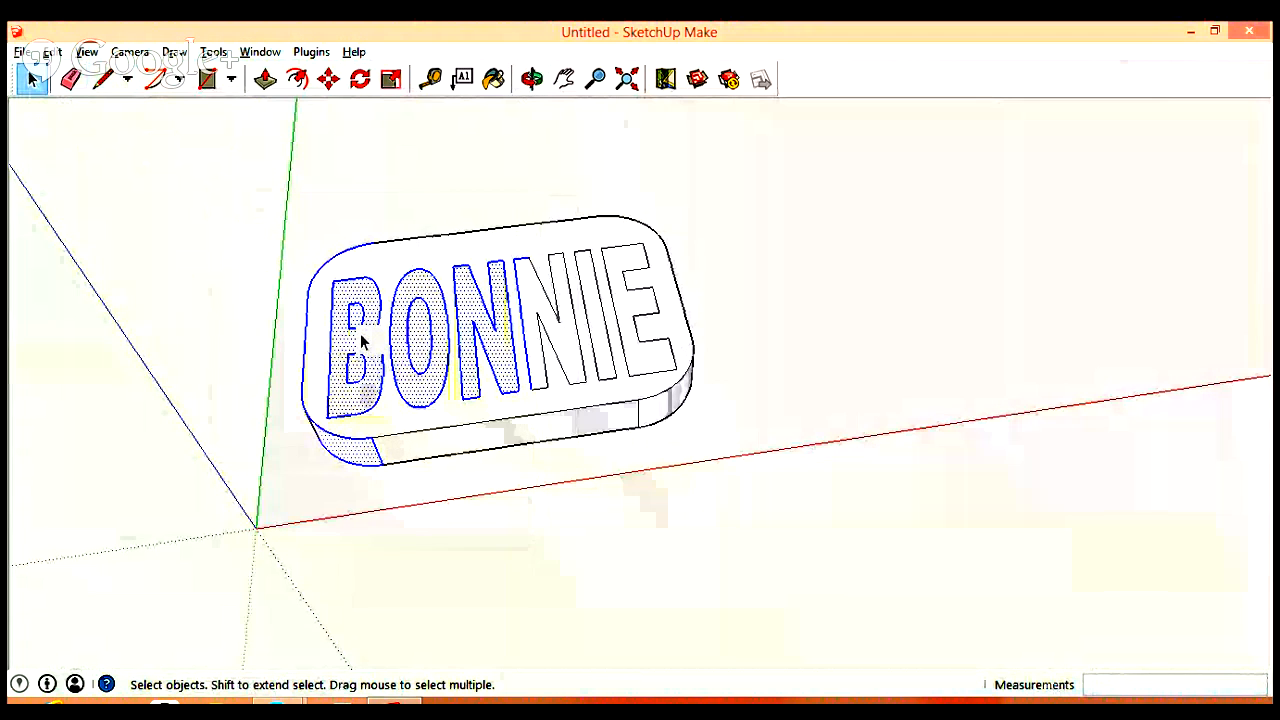
{"action": "right_click", "coordinate": [357, 346]}
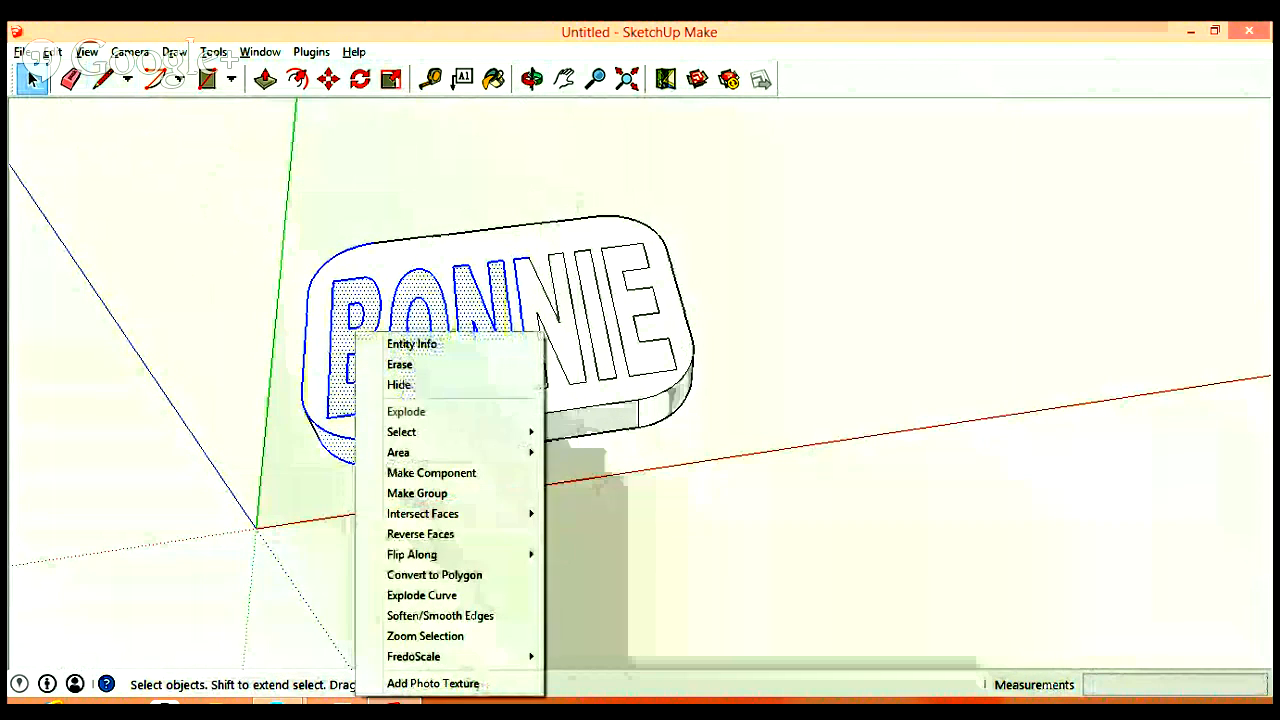
{"action": "mouse_move", "coordinate": [430, 513]}
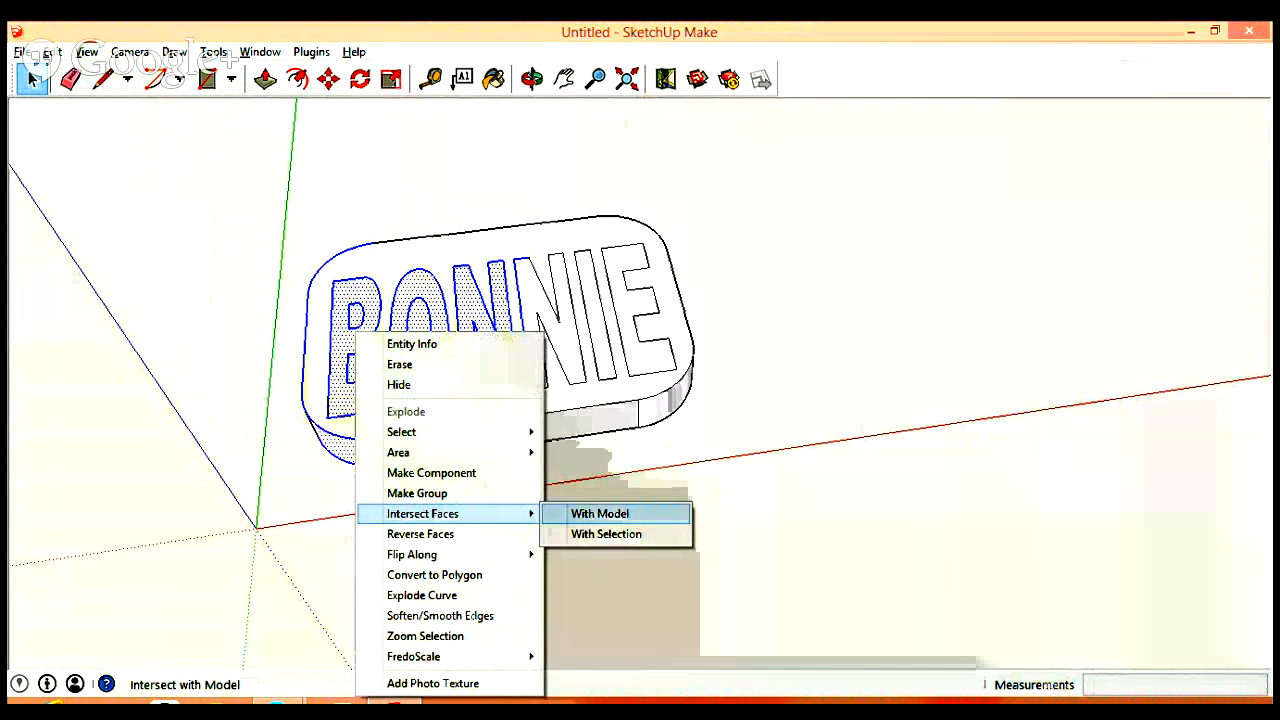
{"action": "left_click", "coordinate": [600, 513]}
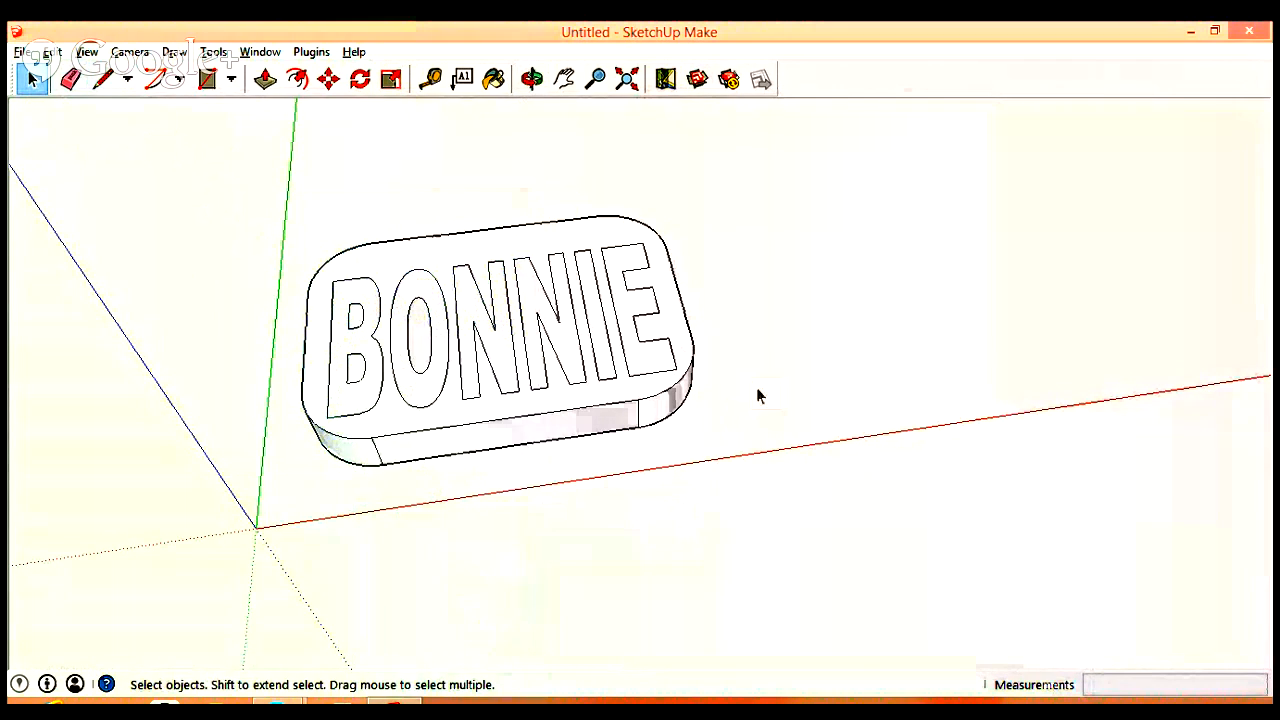
Examine the letters from a lower angle and check that each one selects as its own face.
{"action": "middle_click_drag", "start_coordinate": [756, 387], "coordinate": [820, 271]}
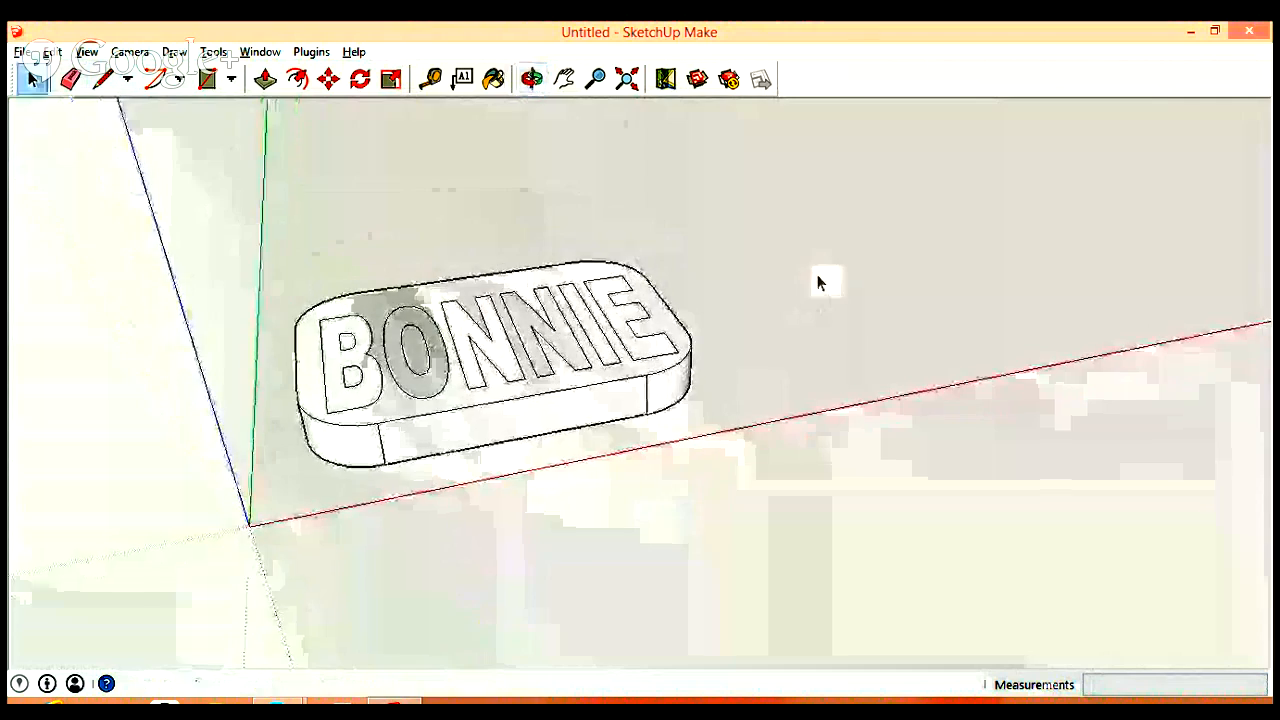
{"action": "scroll", "coordinate": [729, 288], "scroll_direction": "down", "scroll_amount": 2}
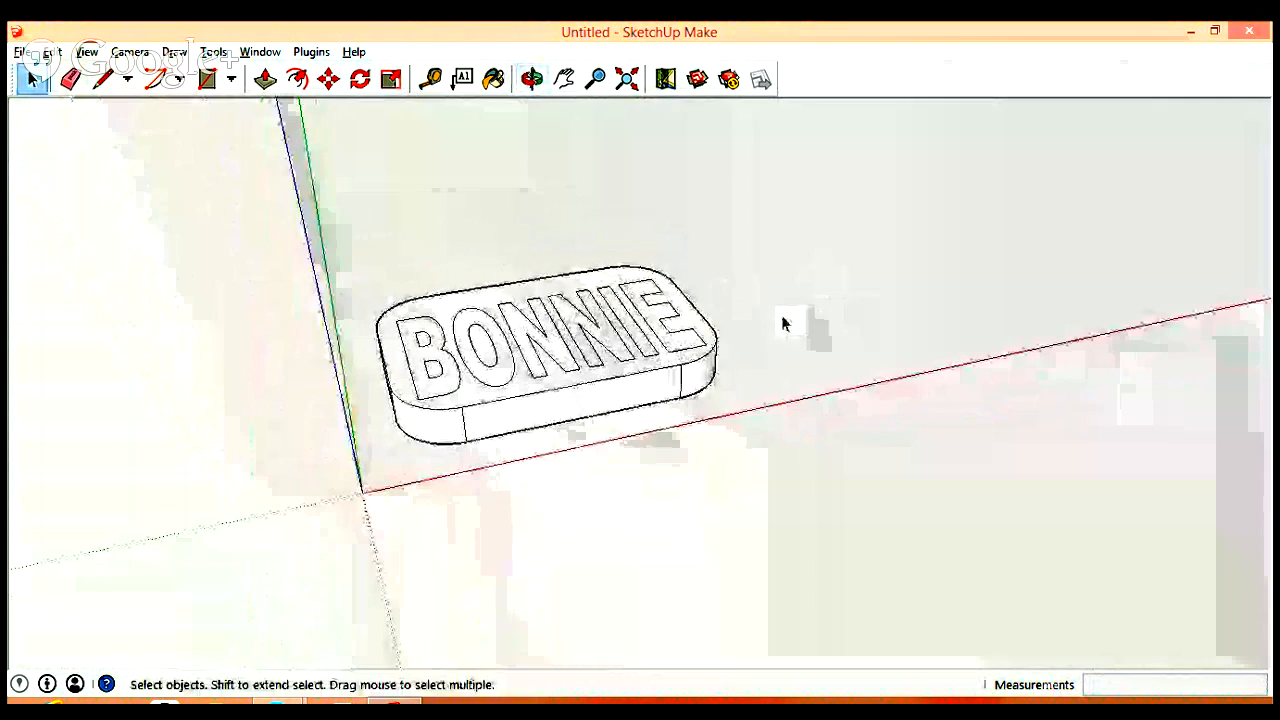
{"action": "scroll", "coordinate": [243, 277], "scroll_direction": "up", "scroll_amount": 3}
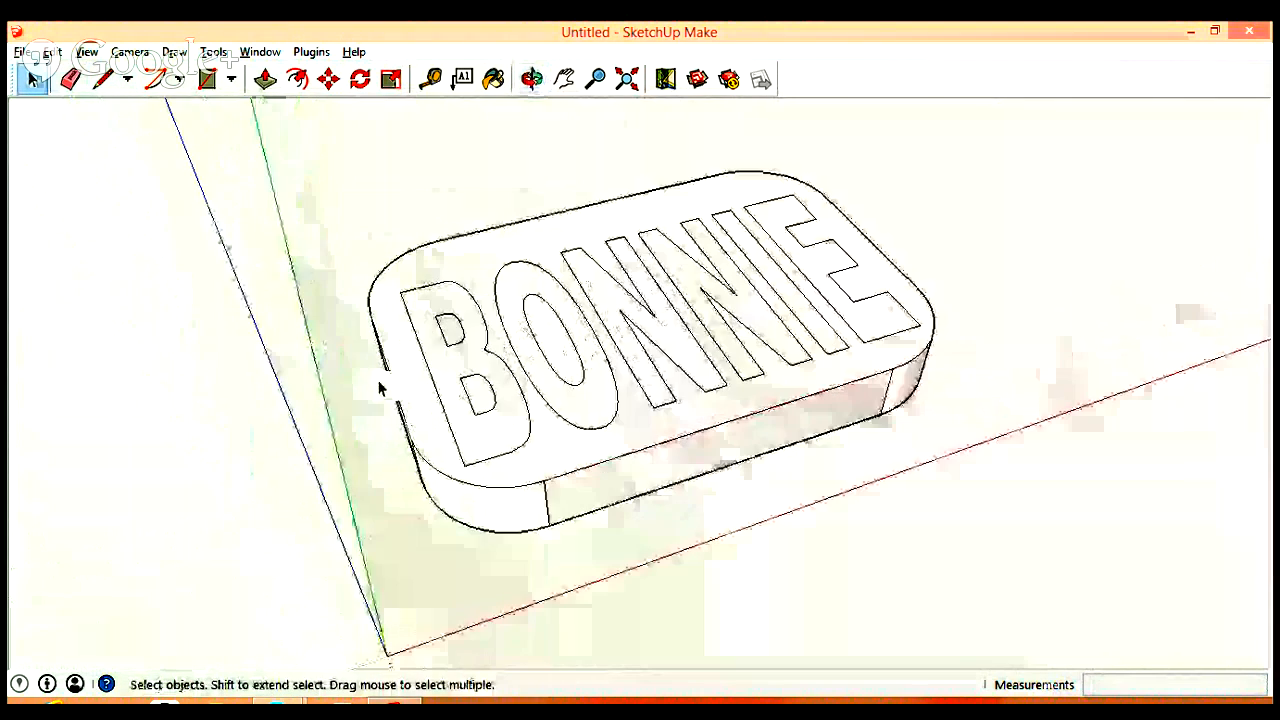
{"action": "left_click", "coordinate": [490, 352]}
{"action": "left_click", "coordinate": [517, 340]}
{"action": "left_click", "coordinate": [711, 284]}
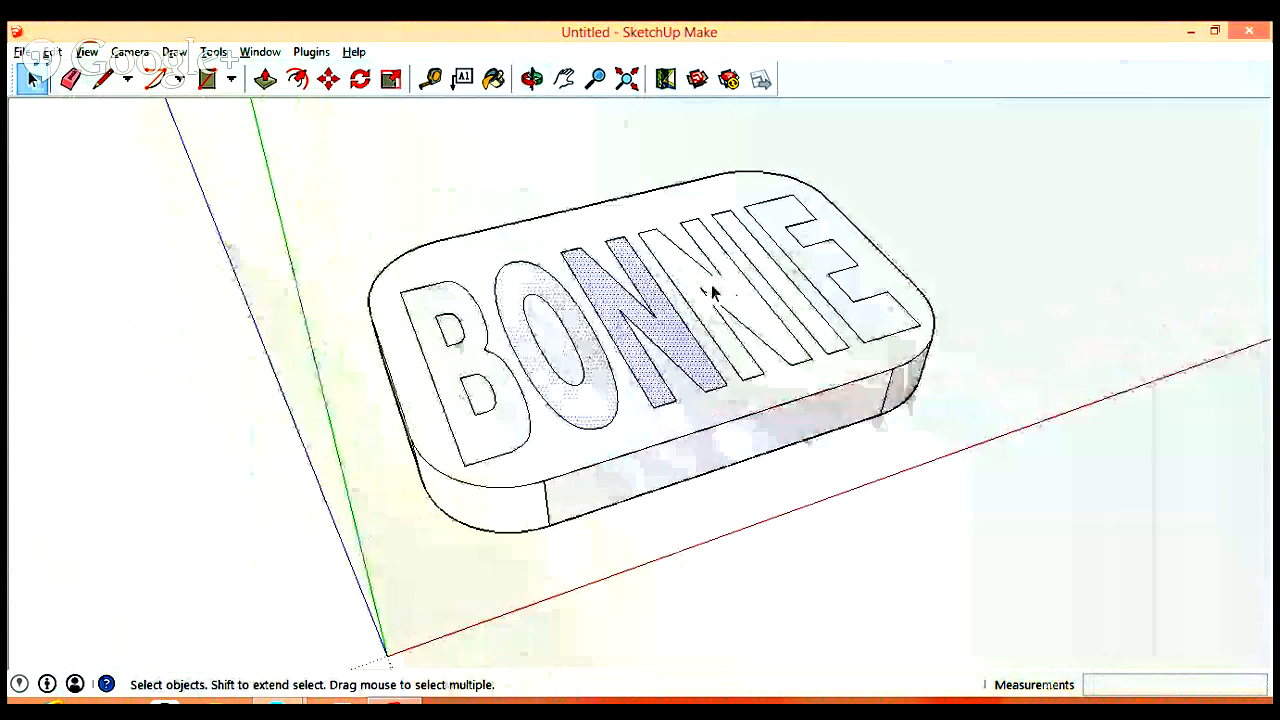
{"action": "left_click", "coordinate": [766, 284]}
{"action": "left_click", "coordinate": [822, 264]}
{"action": "left_click", "coordinate": [1011, 284]}
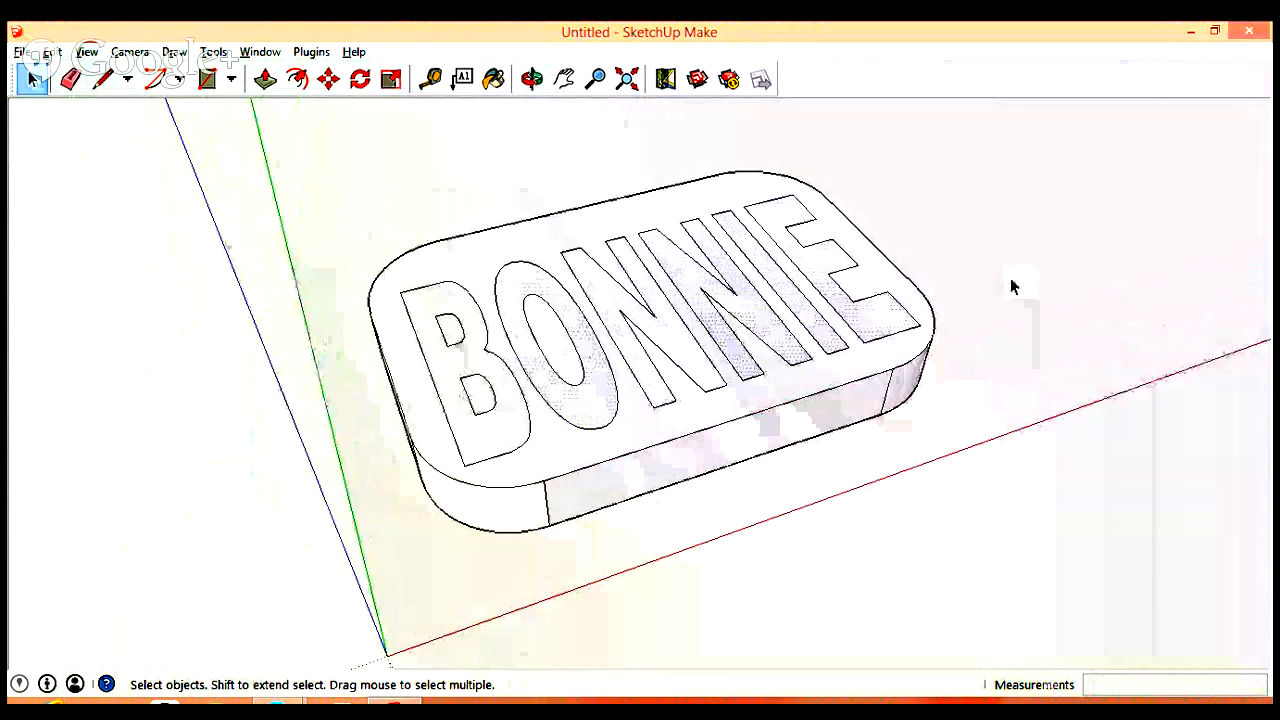
{"action": "middle_click_drag", "start_coordinate": [288, 398], "coordinate": [279, 364]}
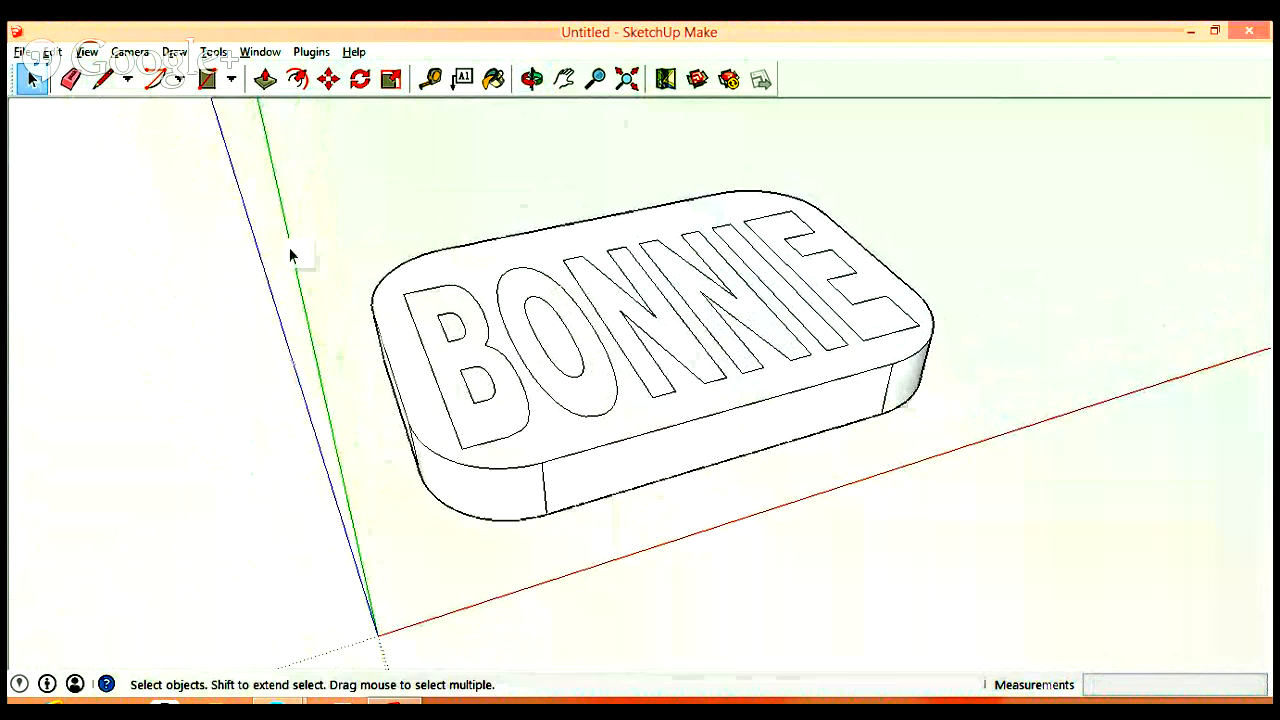
Push/Pull the first letter up about 0.22" from the slab's top face and raise all the other letters by the same distance.
{"action": "left_click", "coordinate": [265, 80]}
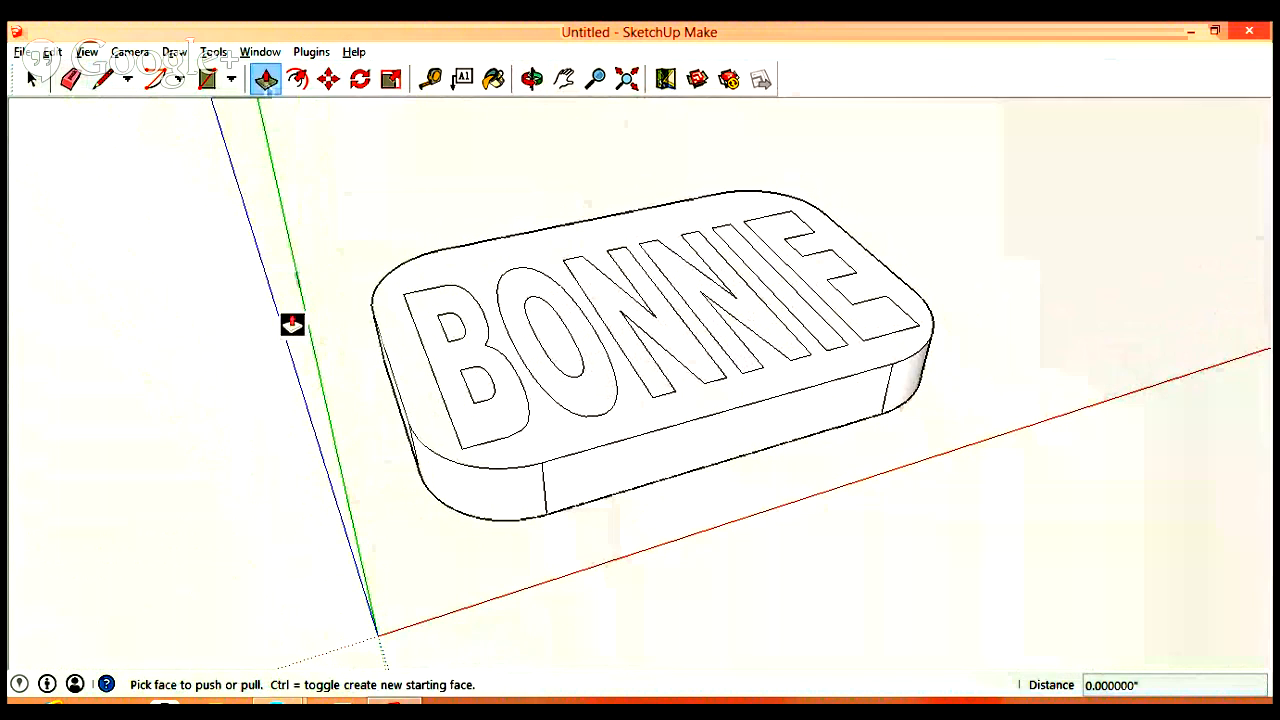
{"action": "middle_click_drag", "start_coordinate": [292, 325], "coordinate": [323, 263]}
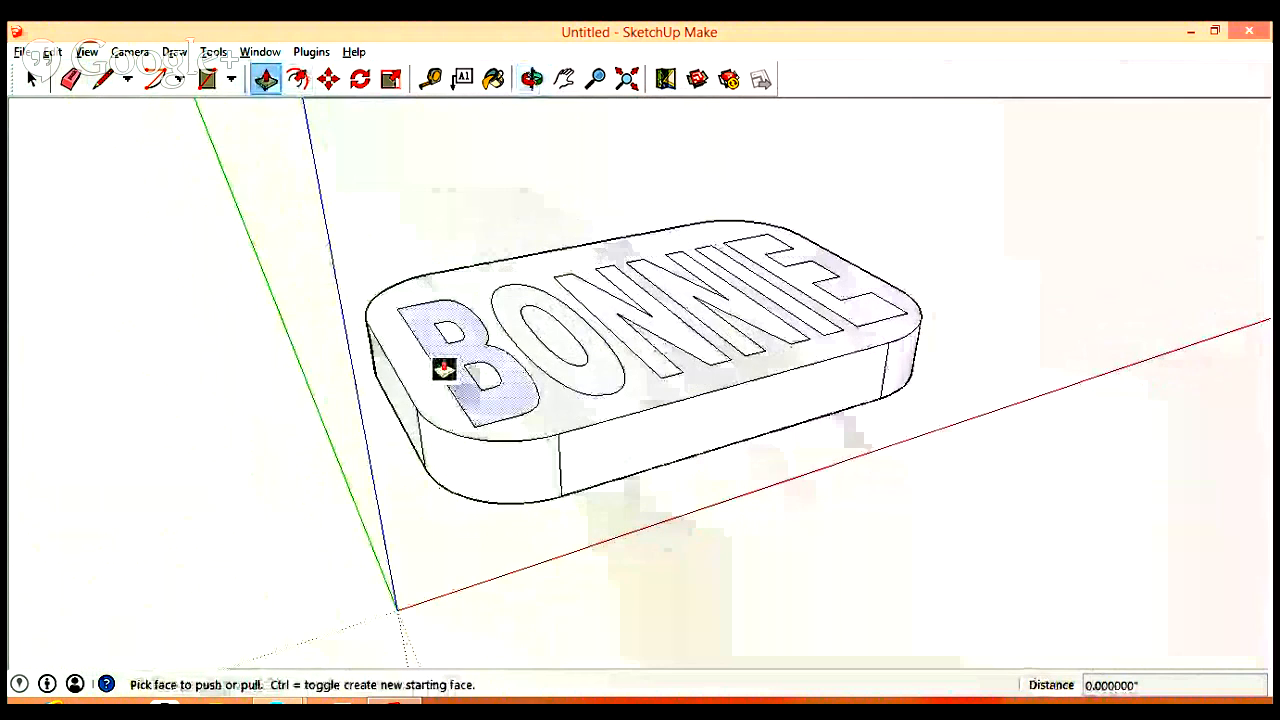
{"action": "left_click", "coordinate": [446, 368]}
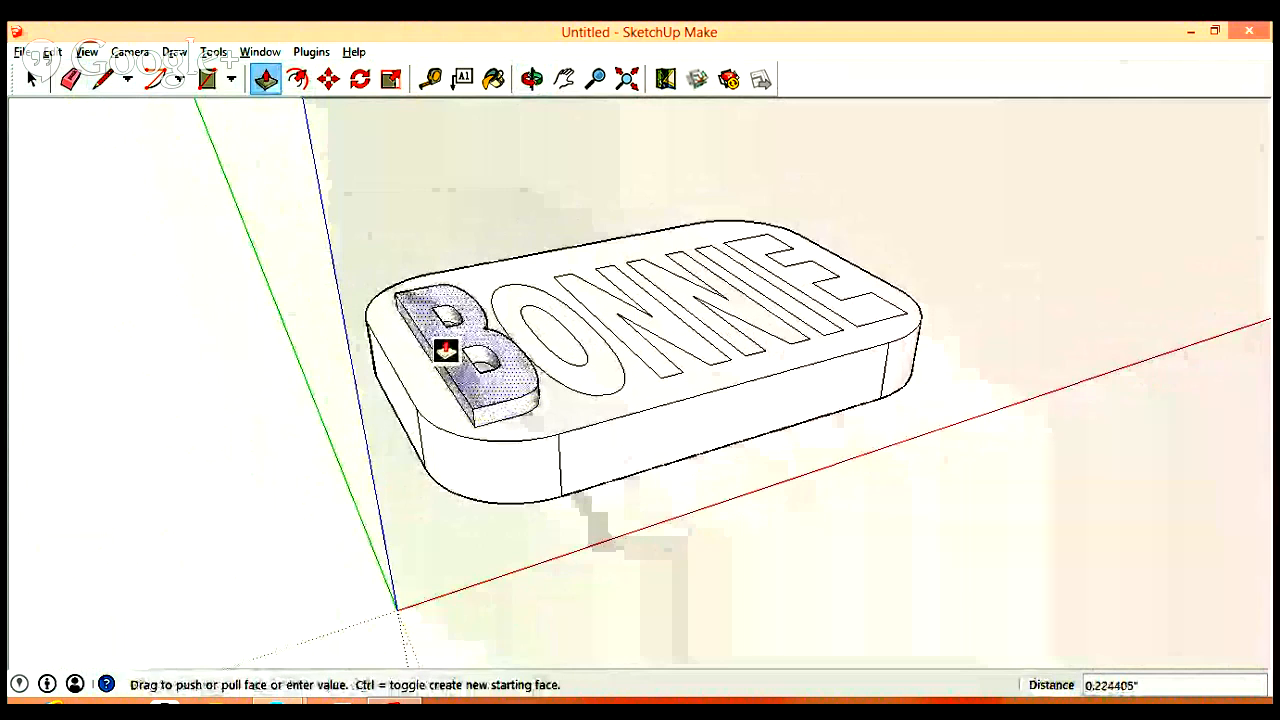
{"action": "left_click", "coordinate": [446, 350]}
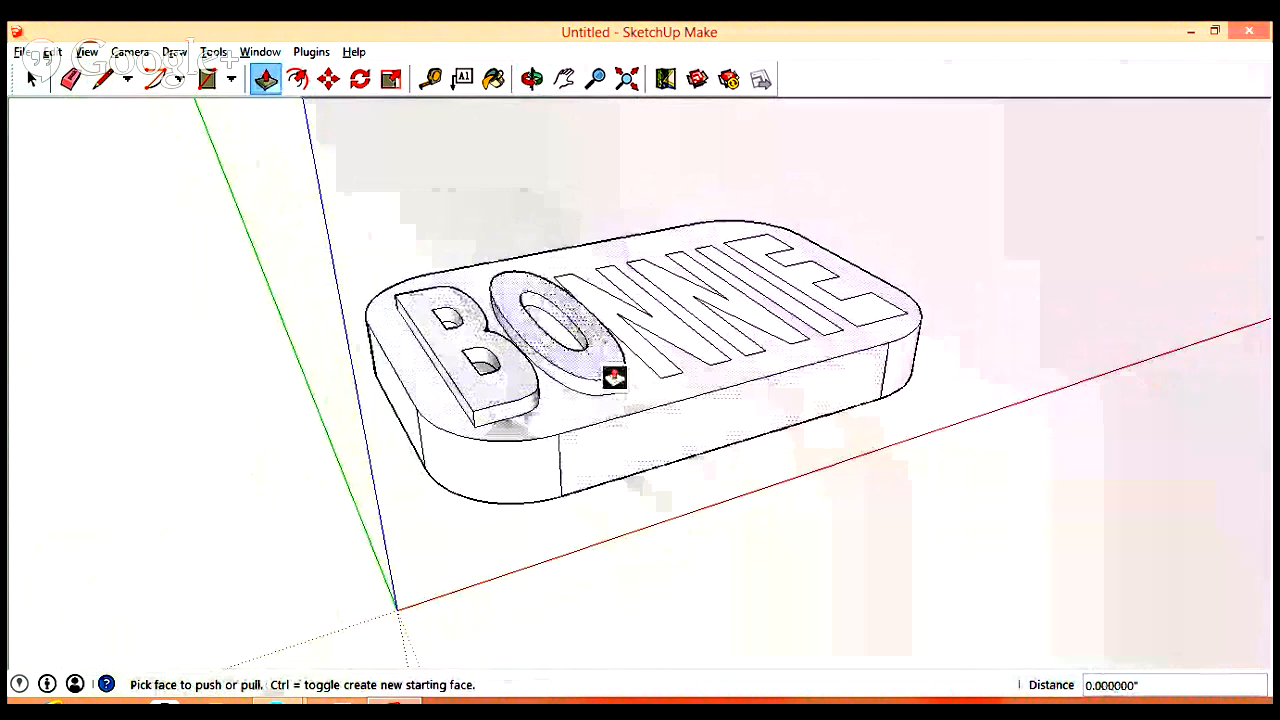
{"action": "double_click", "coordinate": [668, 343]}
{"action": "double_click", "coordinate": [745, 323]}
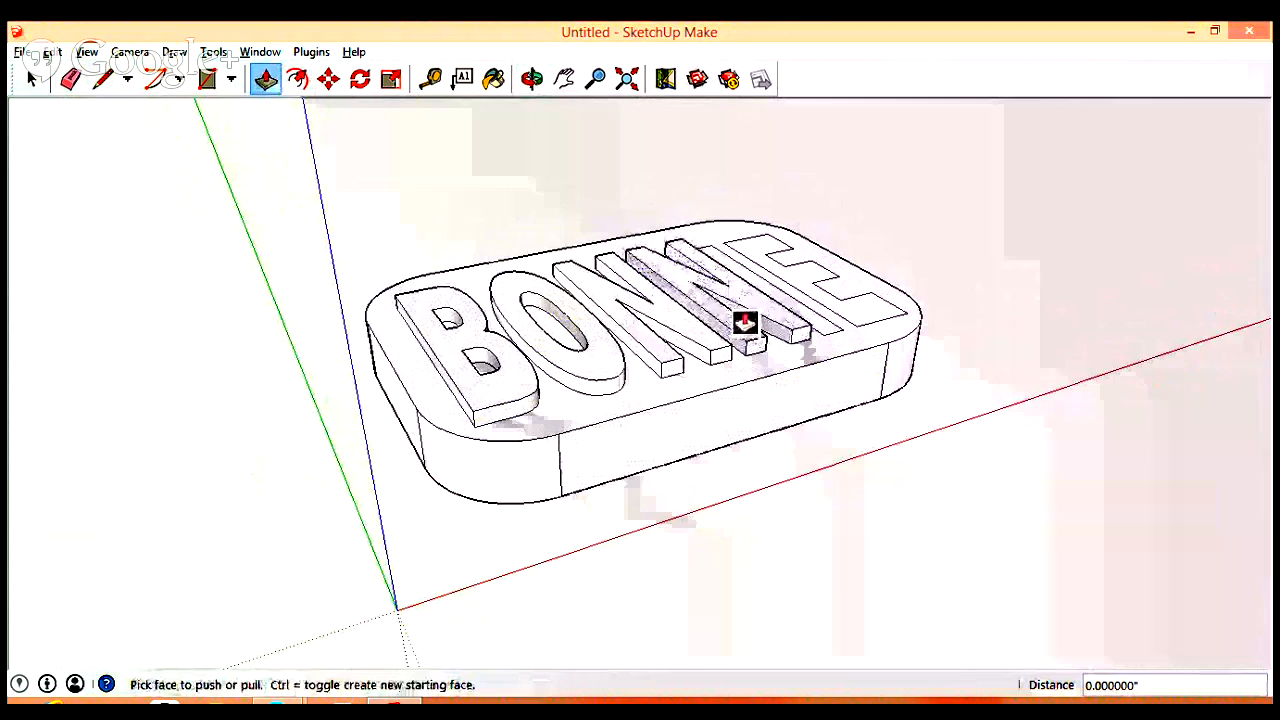
{"action": "double_click", "coordinate": [813, 334]}
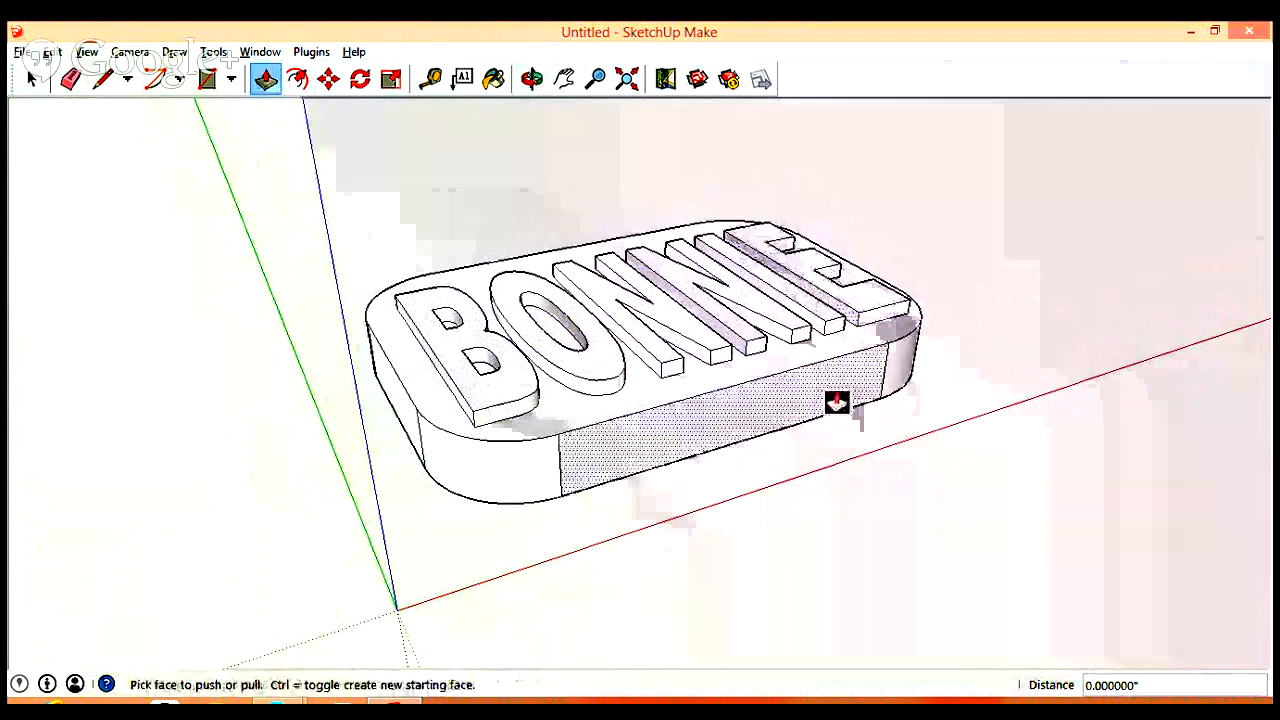
Push the first letter down about 0.42" into the slab and recess all the other letters by the same distance.
{"action": "middle_click_drag", "start_coordinate": [750, 535], "coordinate": [592, 504]}
{"action": "middle_click_drag", "start_coordinate": [463, 455], "coordinate": [314, 466]}
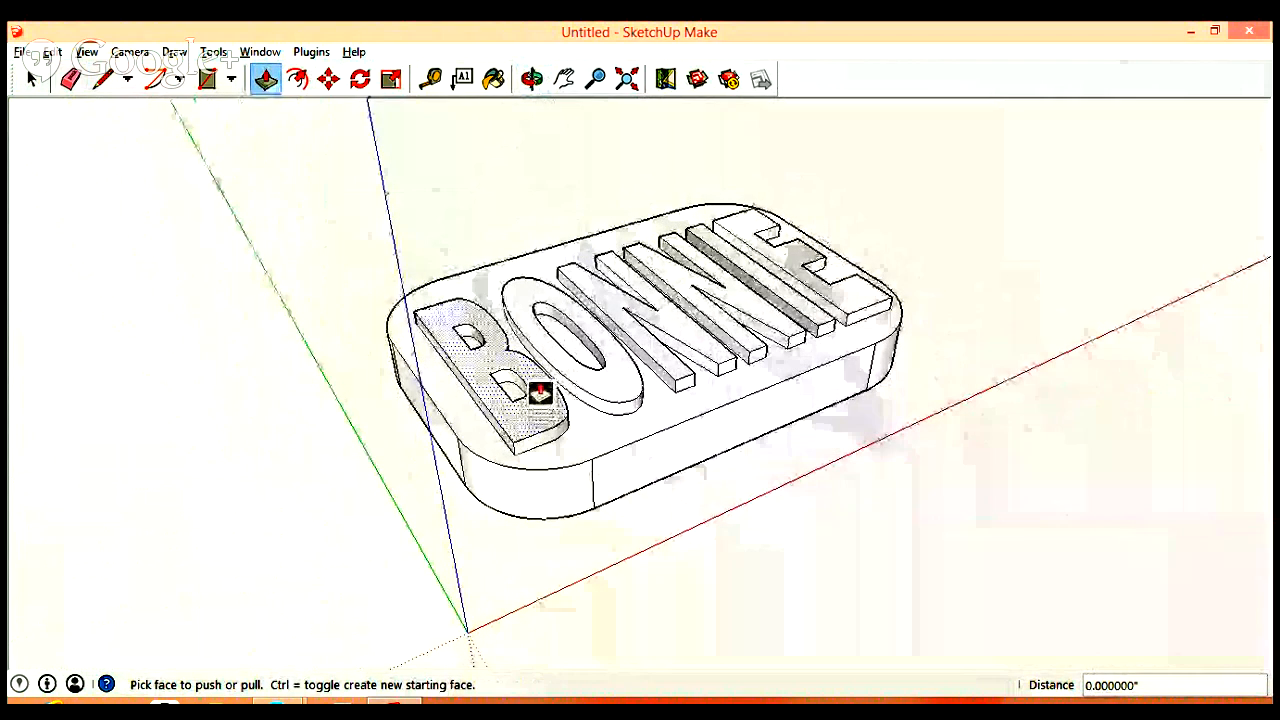
{"action": "left_click_drag", "start_coordinate": [540, 392], "coordinate": [541, 419]}
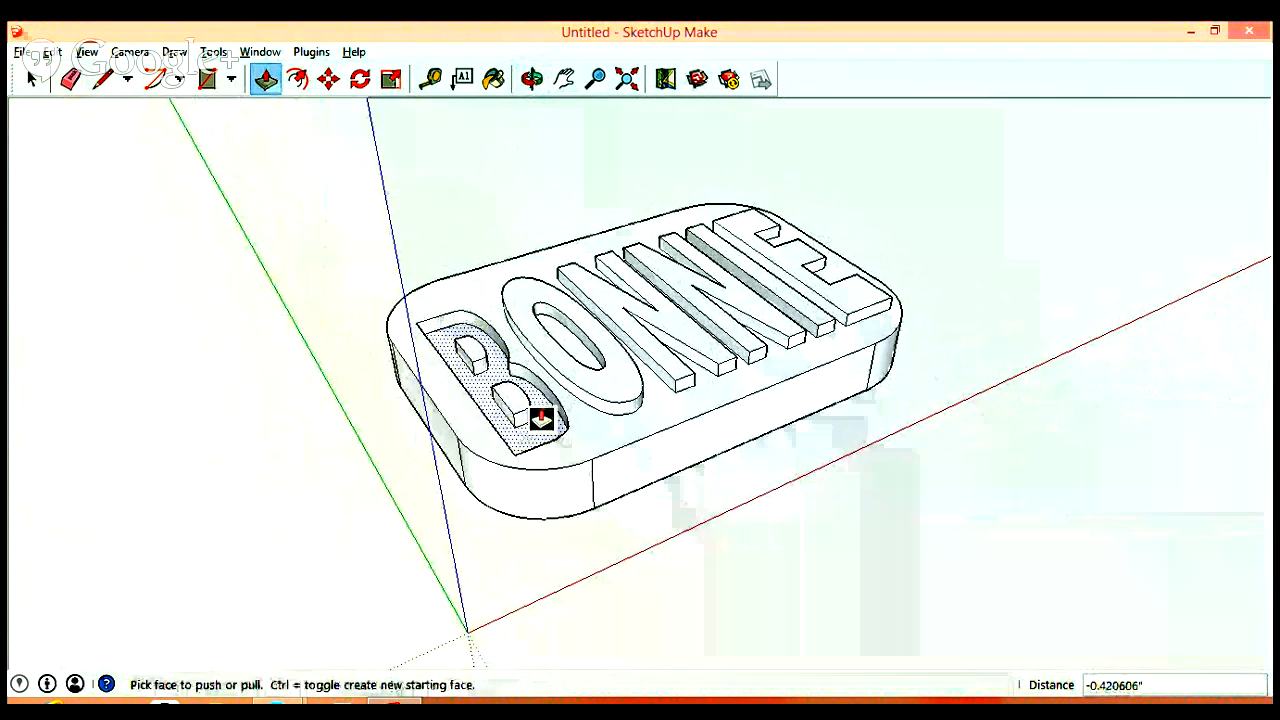
{"action": "left_click", "coordinate": [630, 392]}
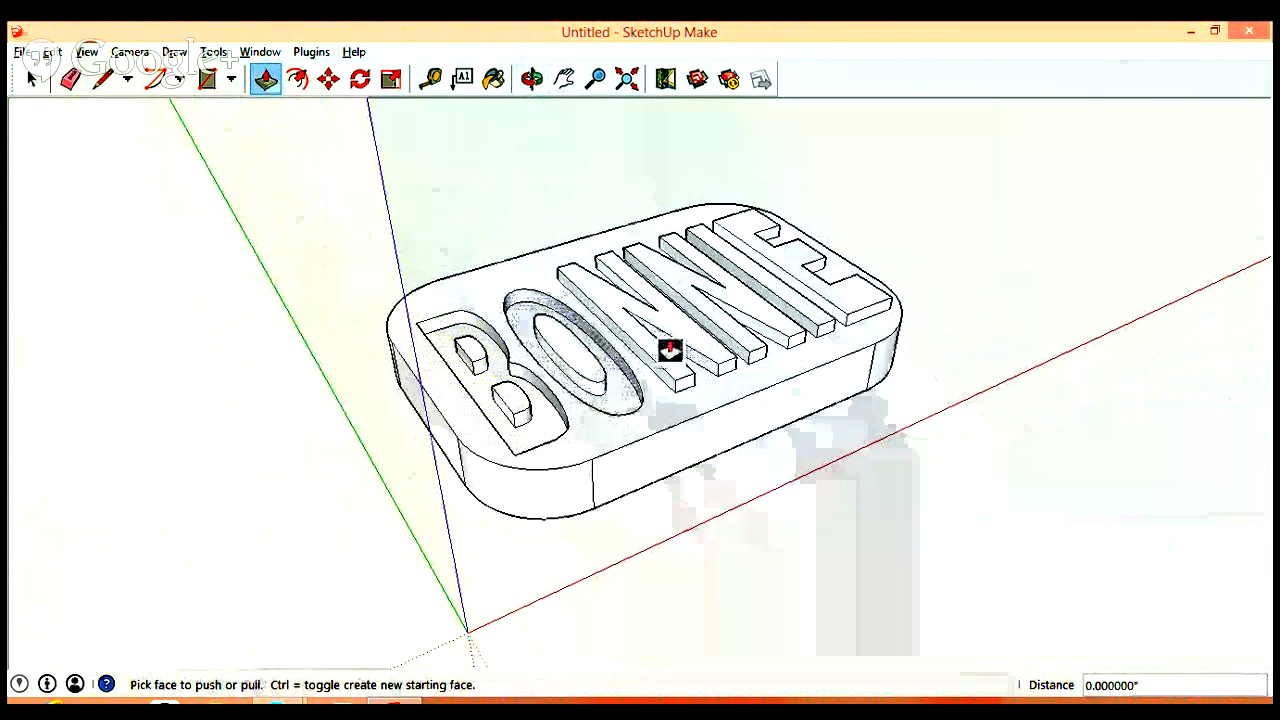
{"action": "scroll", "coordinate": [795, 316], "scroll_direction": "up", "scroll_amount": 3}
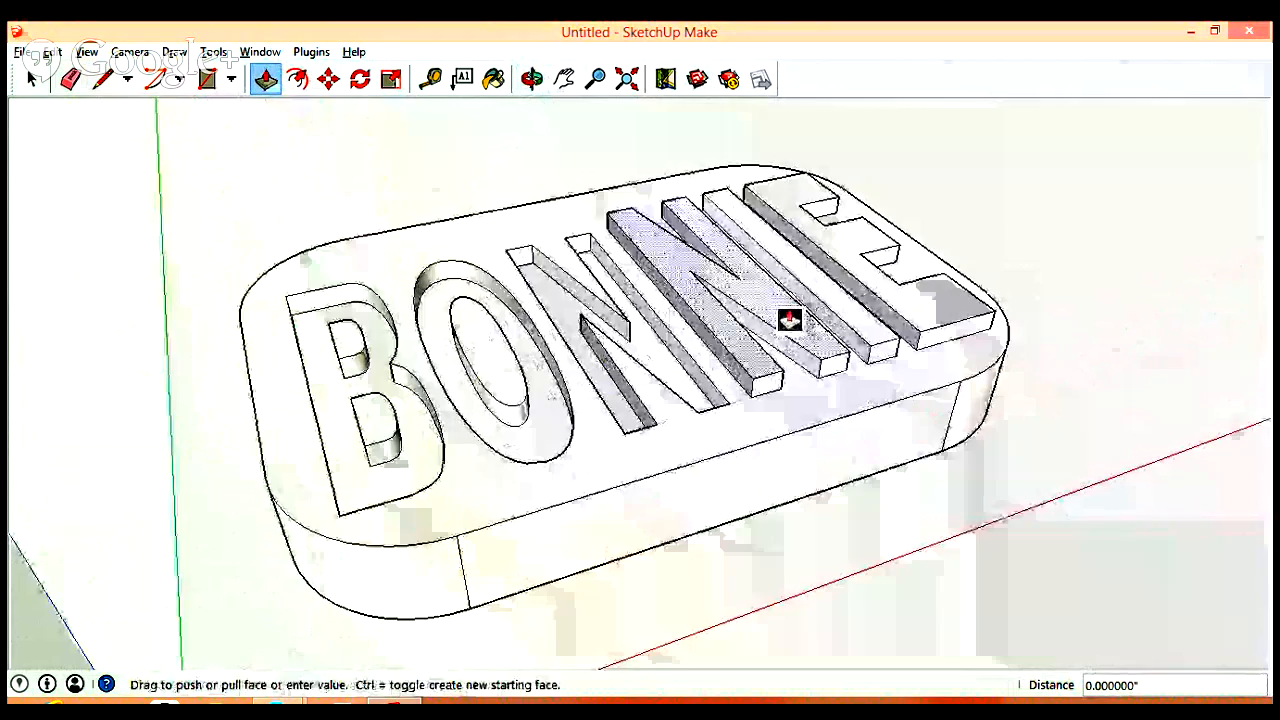
{"action": "double_click", "coordinate": [790, 320]}
{"action": "left_click", "coordinate": [915, 314]}
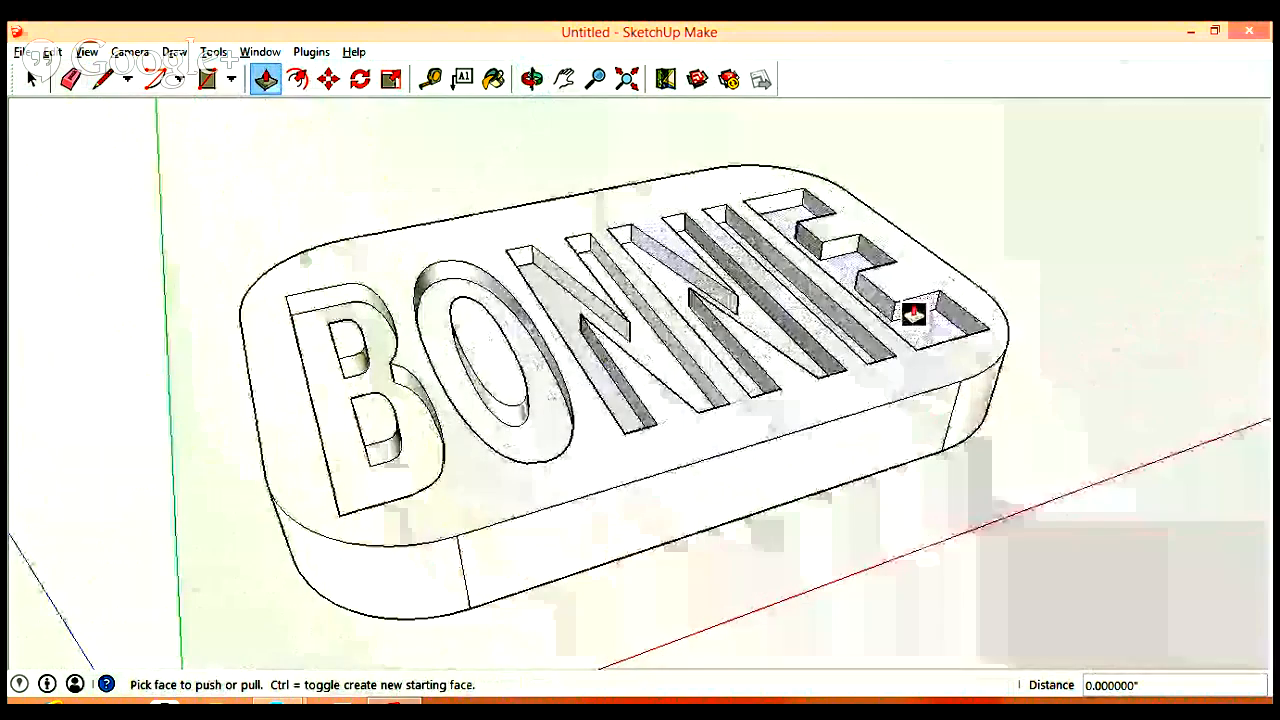
Select the floor faces of the first two recessed letters and reverse them.
{"action": "middle_click_drag", "start_coordinate": [913, 314], "coordinate": [980, 366]}
{"action": "middle_click_drag", "start_coordinate": [249, 417], "coordinate": [217, 397]}
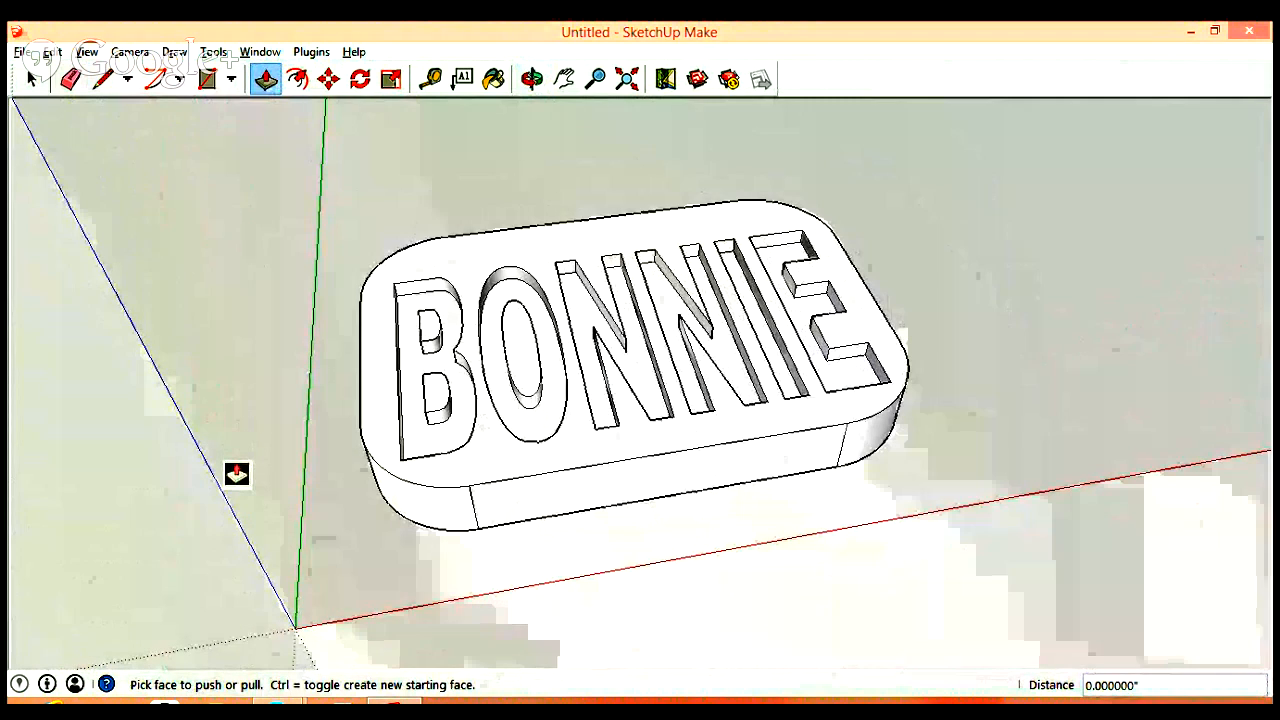
{"action": "middle_click_drag", "start_coordinate": [237, 474], "coordinate": [246, 443]}
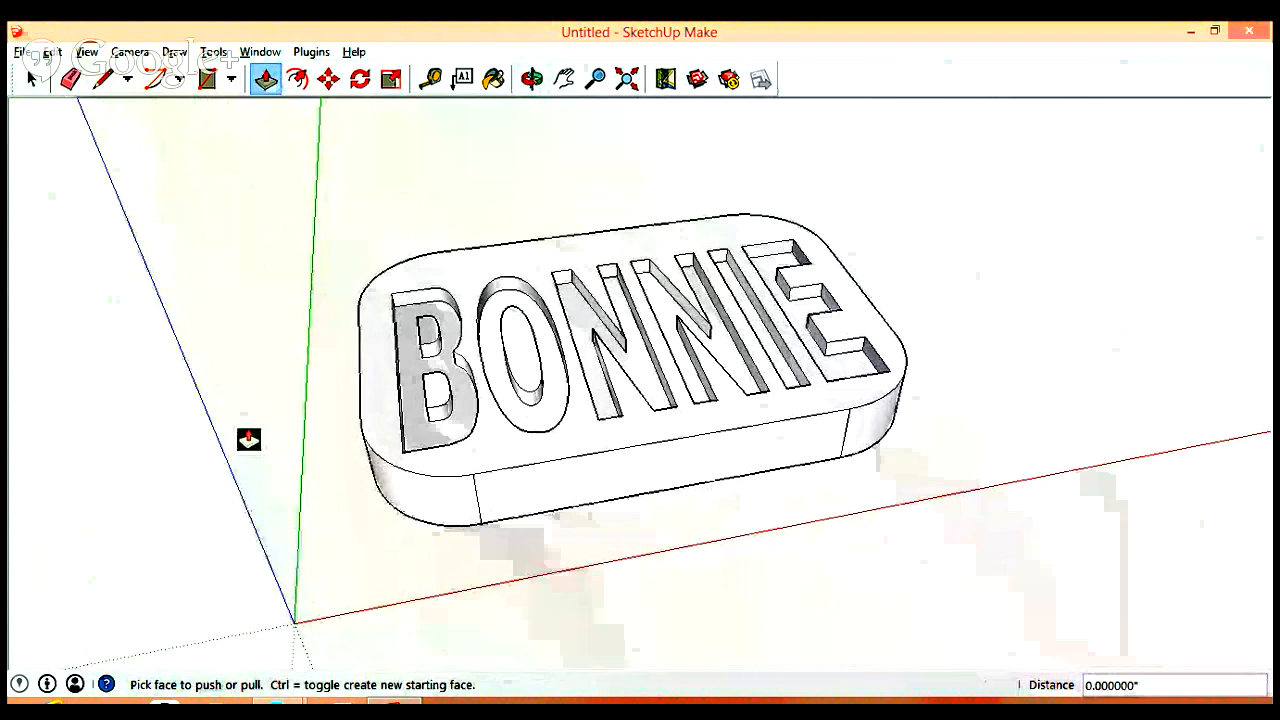
{"action": "key", "text": "space"}
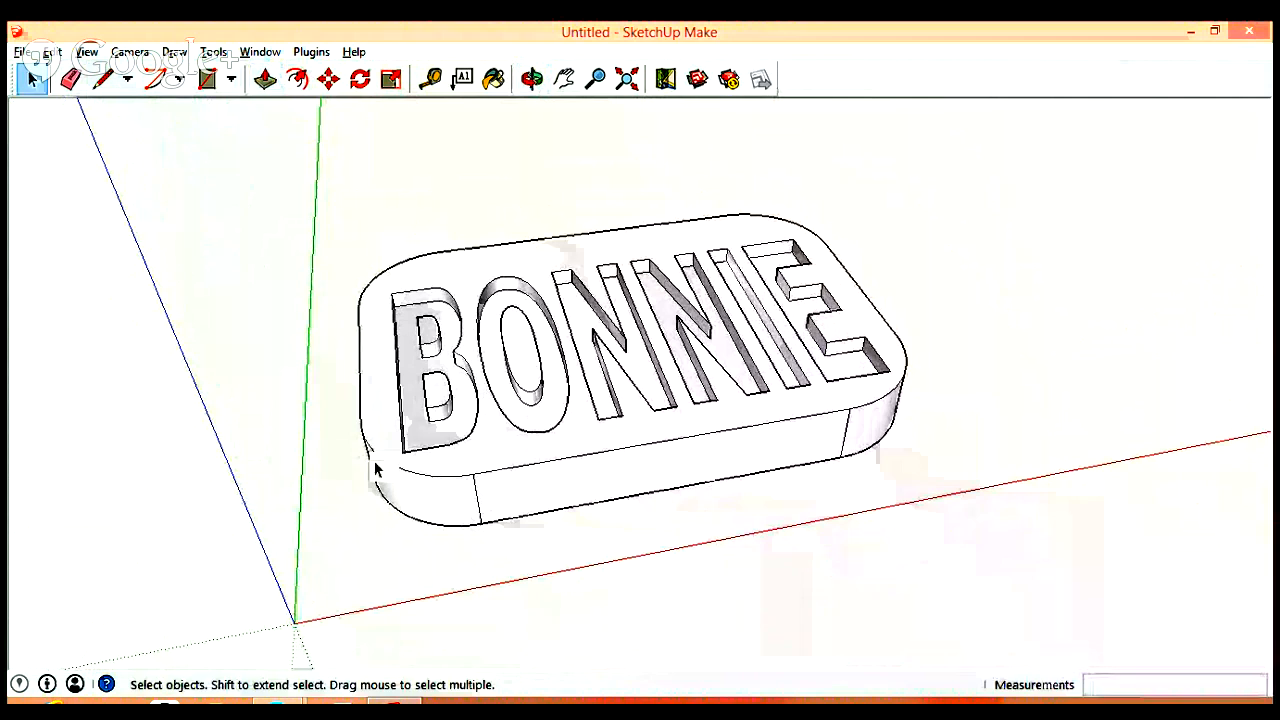
{"action": "left_click", "coordinate": [440, 432]}
{"action": "left_click", "coordinate": [540, 412], "text": "shift"}
{"action": "right_click", "coordinate": [540, 414]}
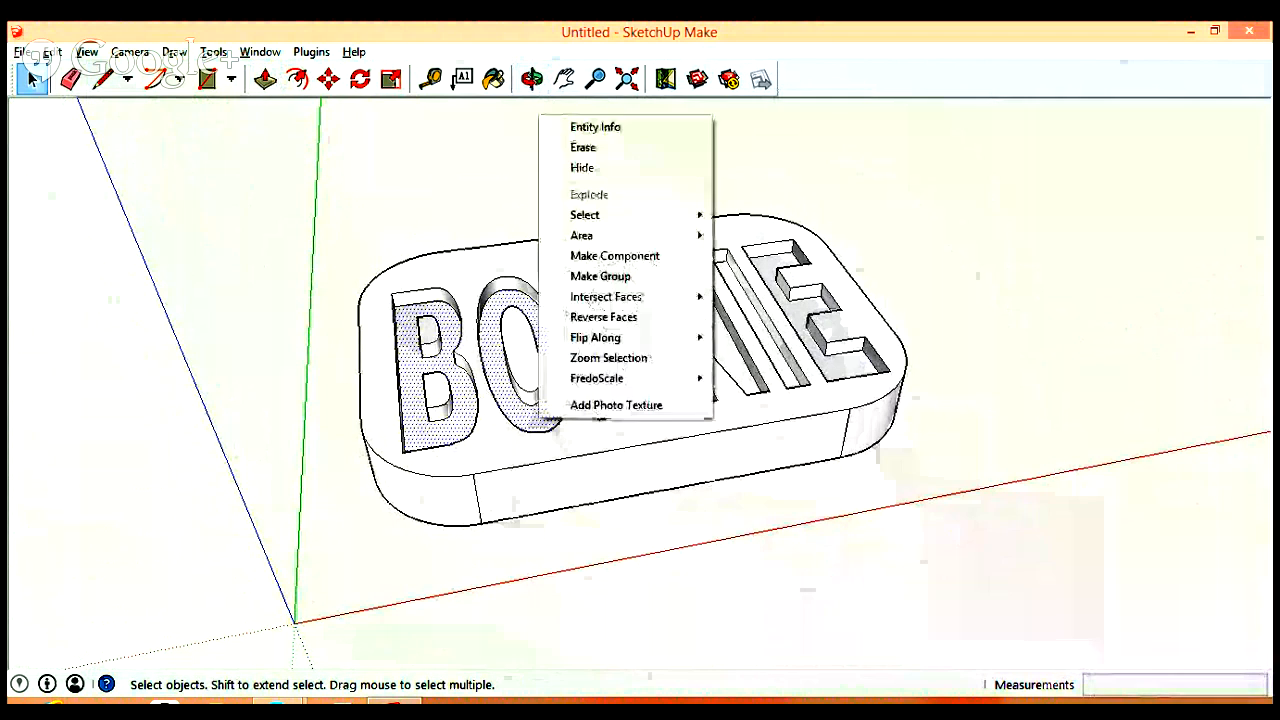
{"action": "left_click", "coordinate": [603, 316]}
{"action": "left_click", "coordinate": [211, 220]}
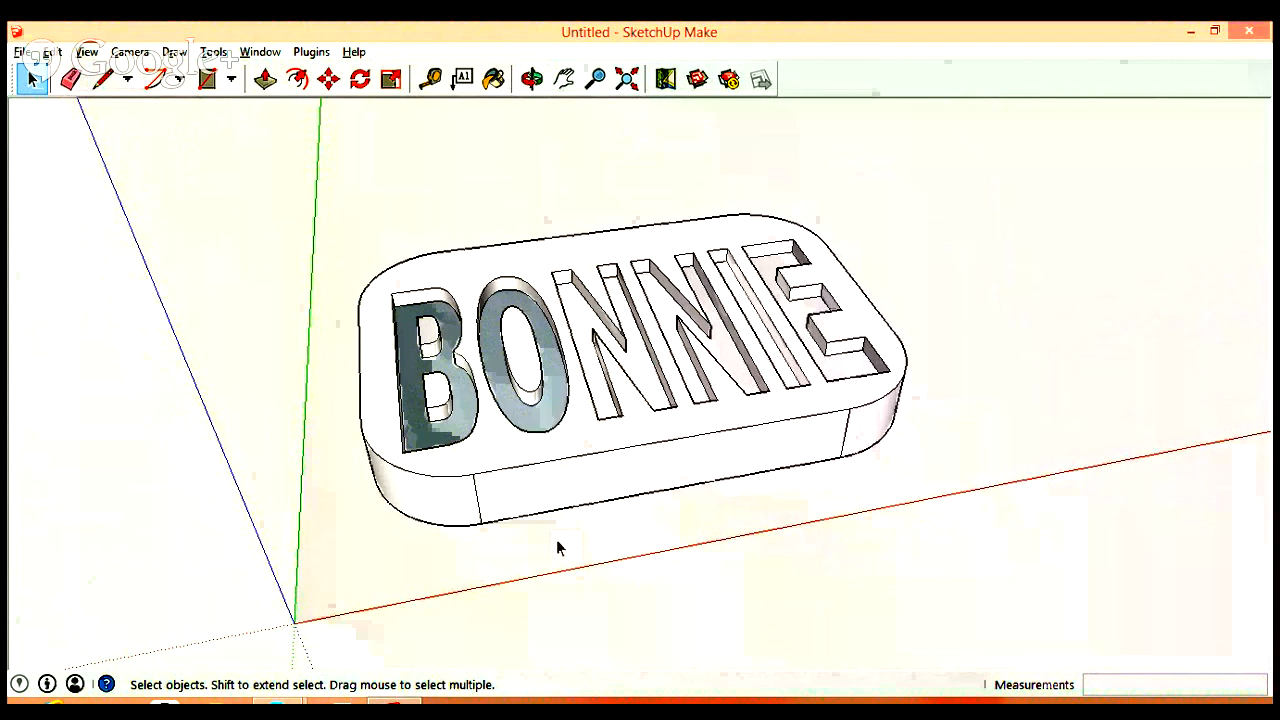
Edit the model's face style so that the front color is yellow.
{"action": "middle_click_drag", "start_coordinate": [594, 614], "coordinate": [457, 414]}
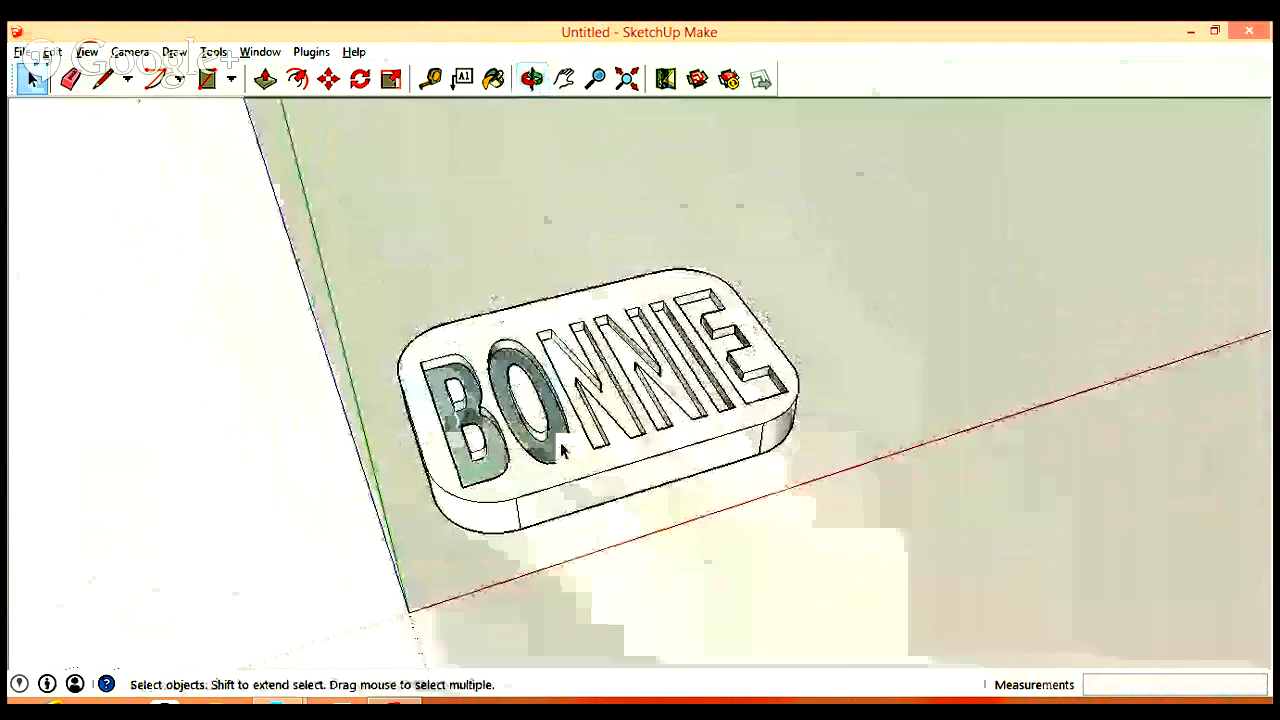
{"action": "middle_click_drag", "start_coordinate": [609, 466], "coordinate": [700, 460]}
{"action": "scroll", "coordinate": [743, 457], "scroll_direction": "up", "scroll_amount": 3}
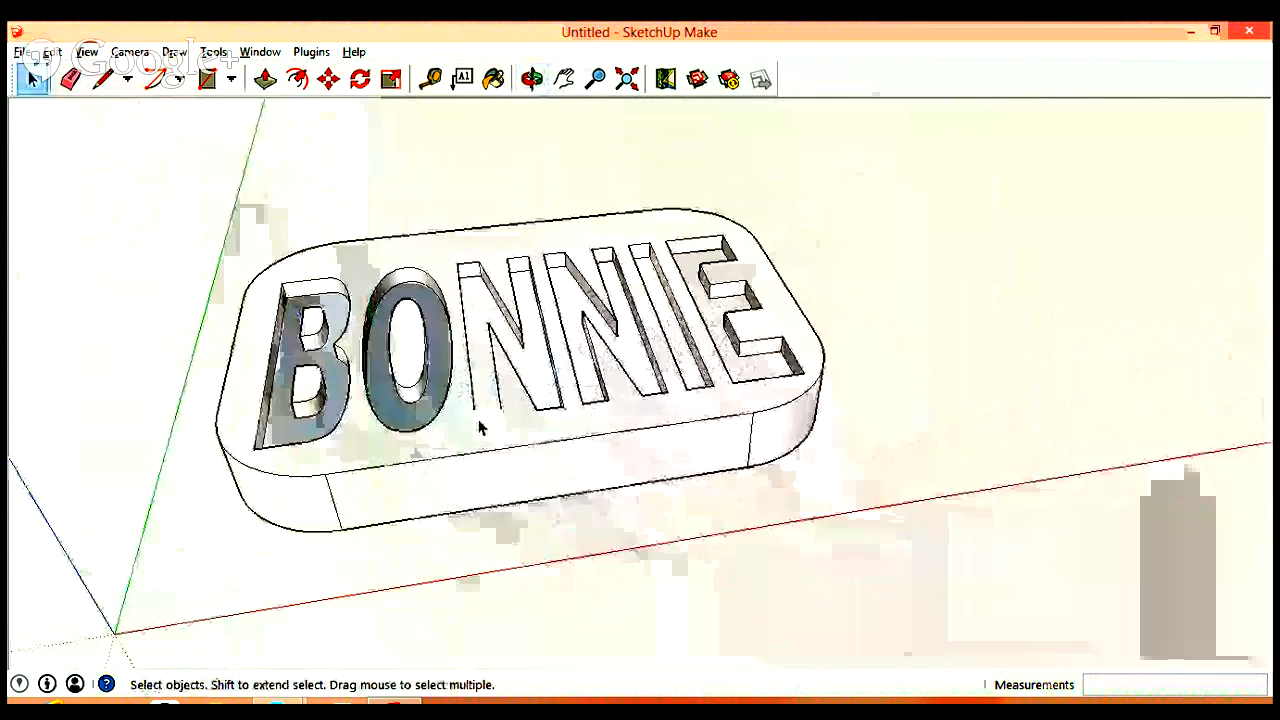
{"action": "middle_click_drag", "start_coordinate": [480, 428], "coordinate": [771, 449]}
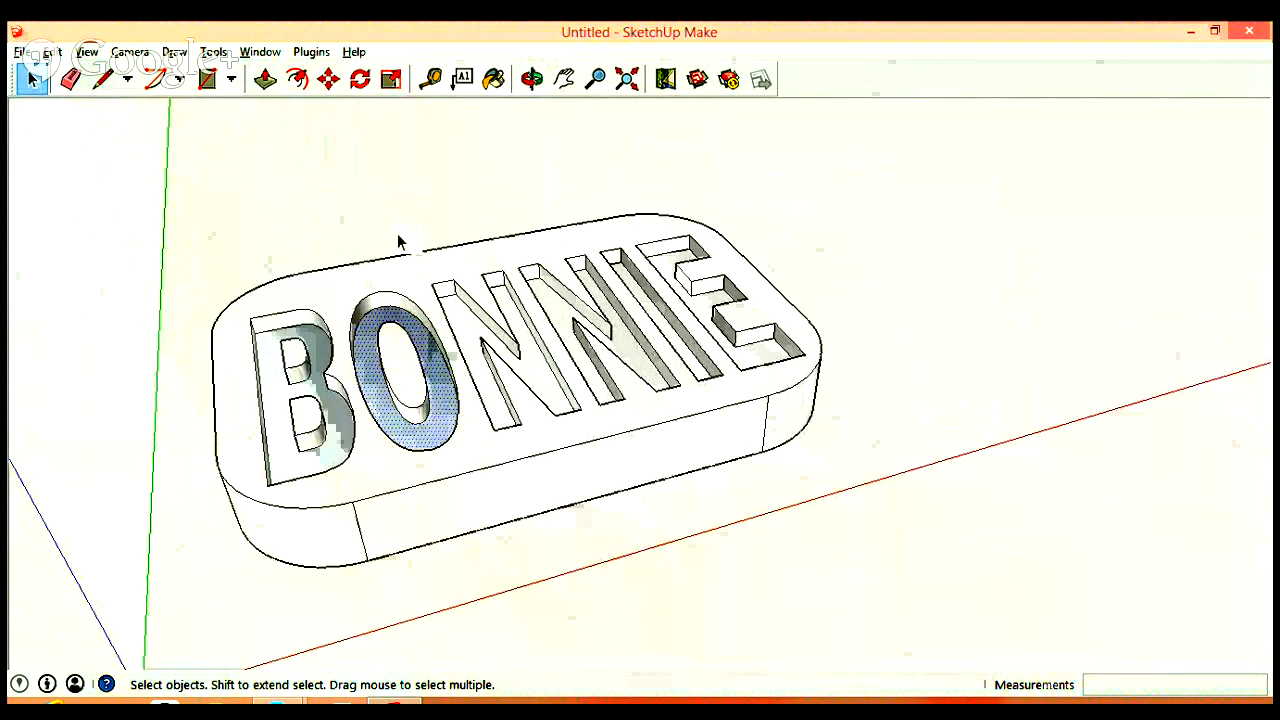
{"action": "middle_click_drag", "start_coordinate": [398, 241], "coordinate": [266, 320]}
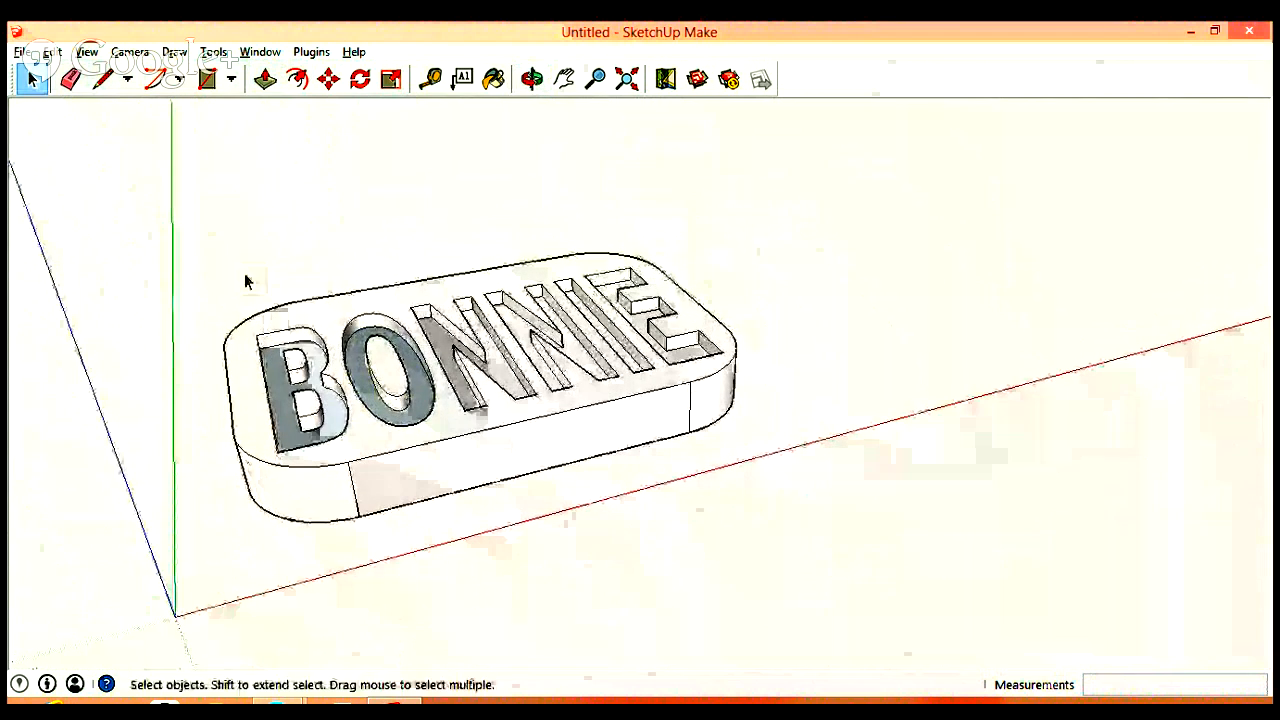
{"action": "left_click", "coordinate": [262, 54]}
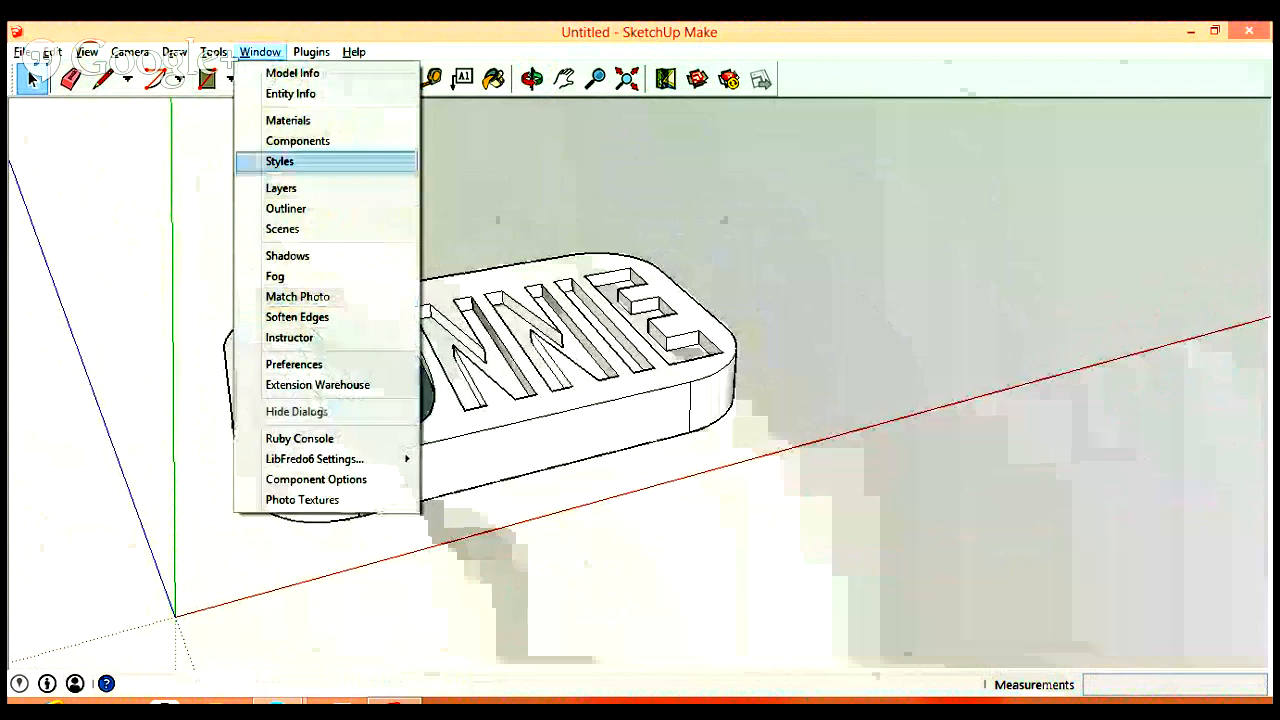
{"action": "left_click", "coordinate": [286, 162]}
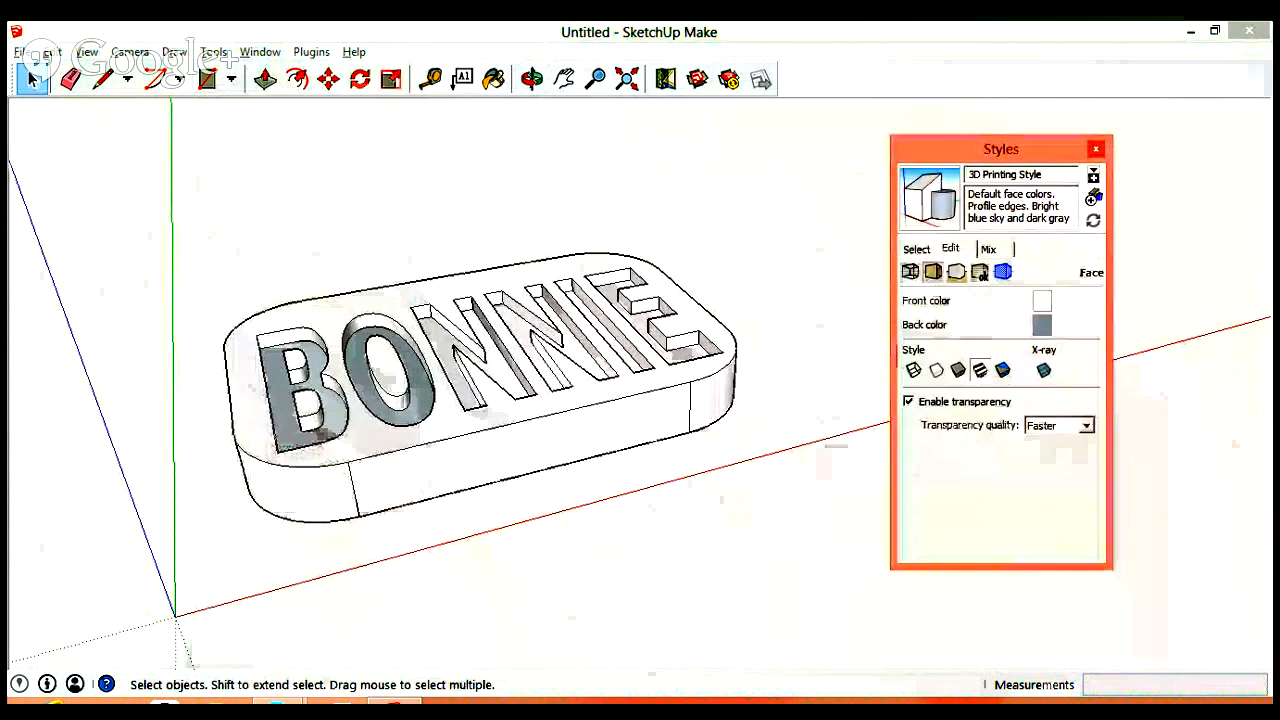
{"action": "left_click", "coordinate": [950, 248]}
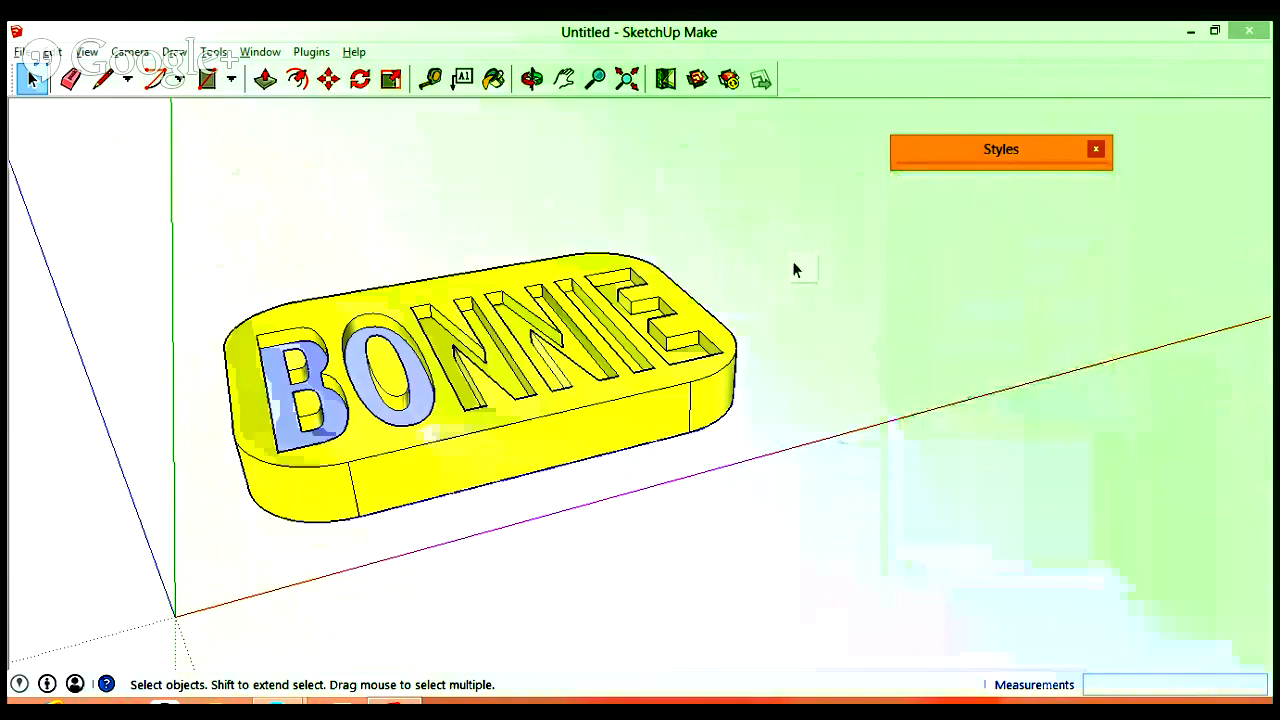
Reverse the floor faces of the first two recessed letters back to their front side.
{"action": "middle_click_drag", "start_coordinate": [795, 269], "coordinate": [420, 449]}
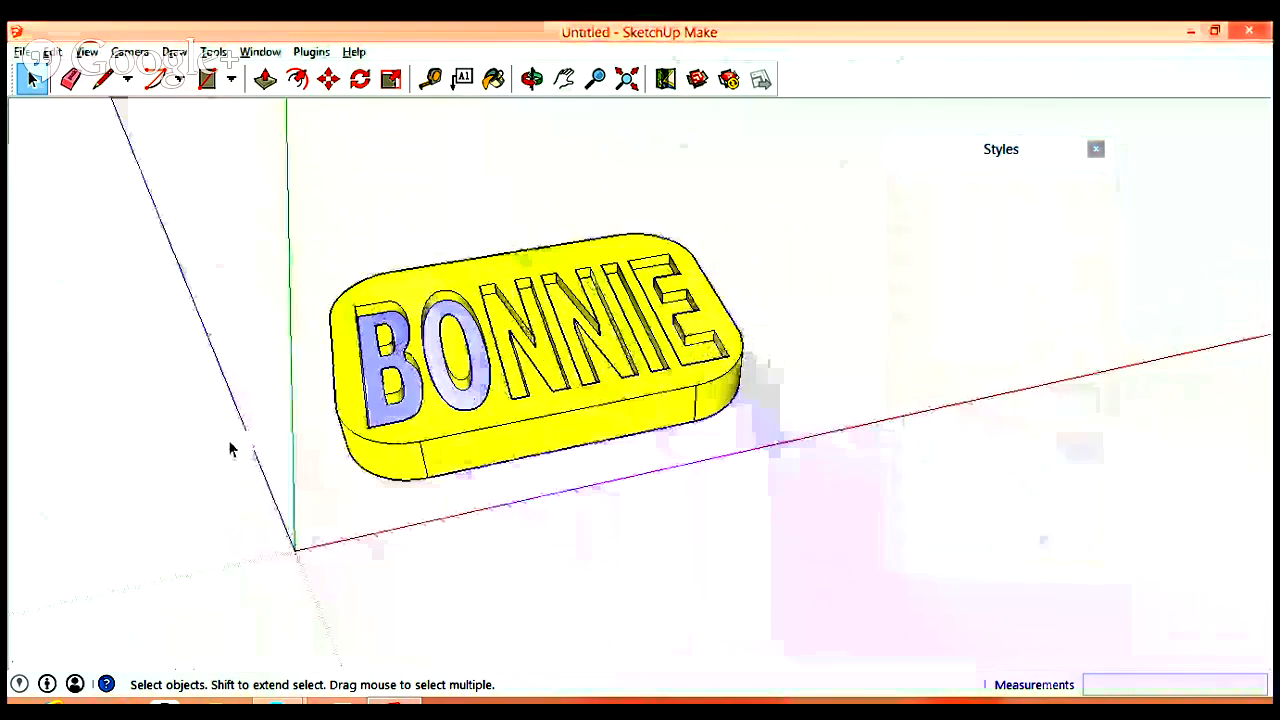
{"action": "mouse_move", "coordinate": [229, 449]}
{"action": "middle_mouse_down"}
{"action": "mouse_move", "coordinate": [254, 337]}
{"action": "mouse_move", "coordinate": [240, 429]}
{"action": "middle_mouse_up"}
{"action": "scroll", "coordinate": [325, 390], "scroll_direction": "up", "scroll_amount": 2}
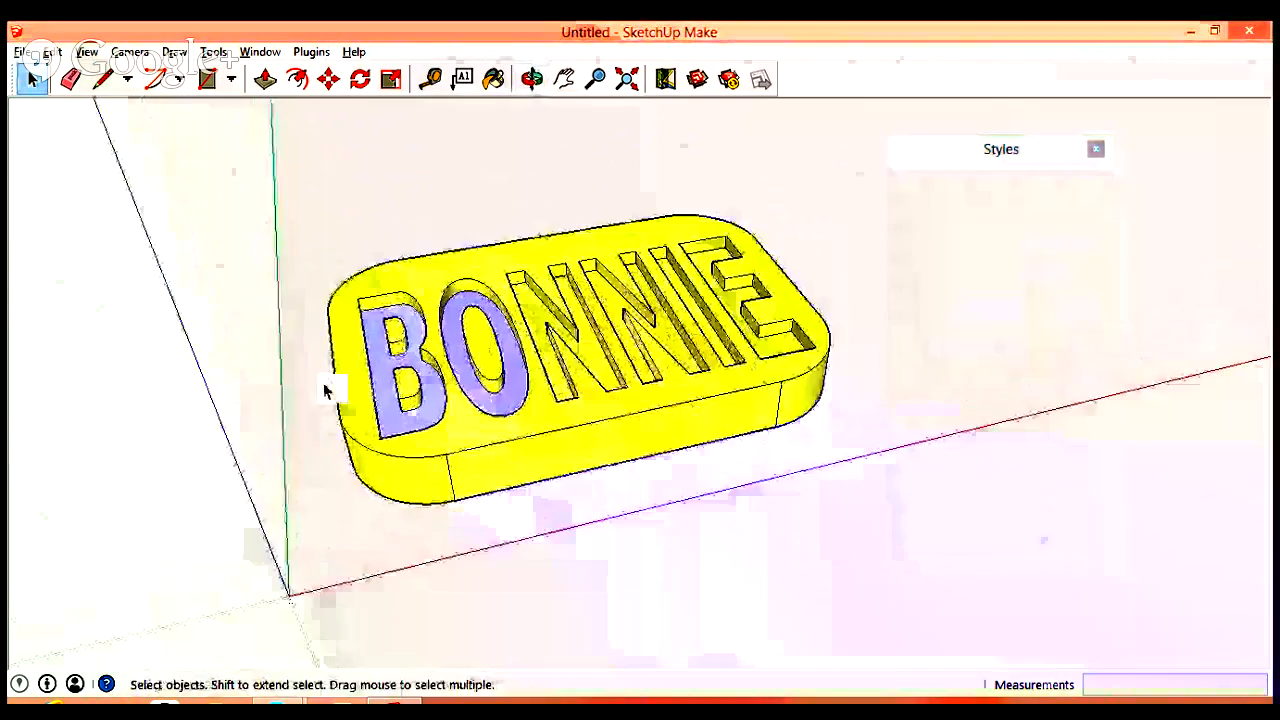
{"action": "scroll", "coordinate": [325, 390], "scroll_direction": "up", "scroll_amount": 1}
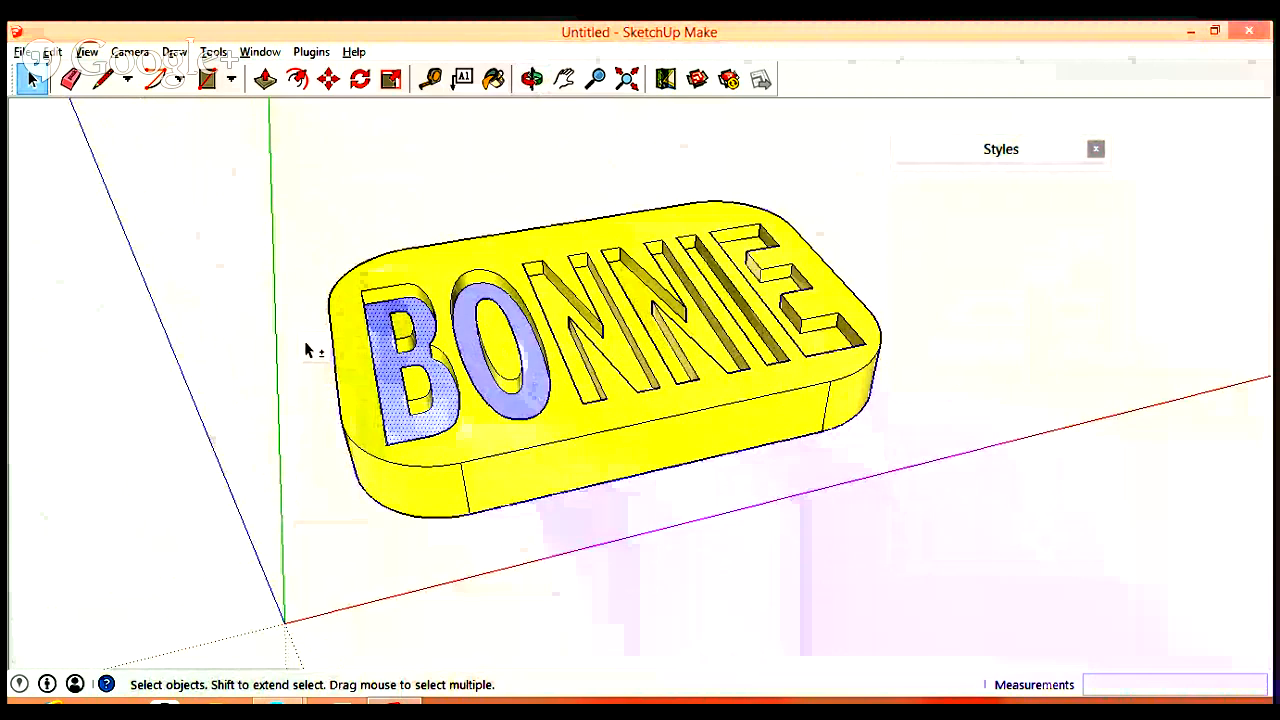
{"action": "right_click", "coordinate": [535, 372]}
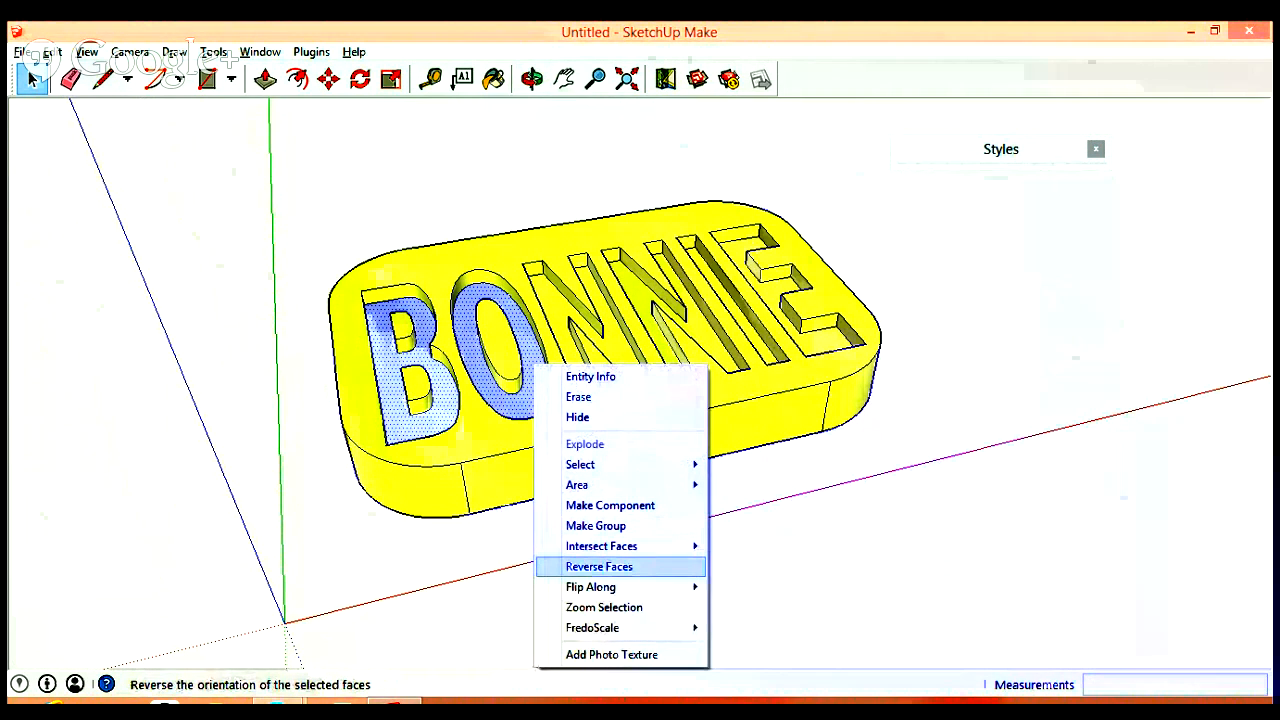
{"action": "left_click", "coordinate": [600, 566]}
{"action": "left_click", "coordinate": [669, 577]}
Measure the slab's top face lengthwise between its two short edges and resize the whole model so this distance is 4".
{"action": "scroll", "coordinate": [320, 523], "scroll_direction": "down", "scroll_amount": 2}
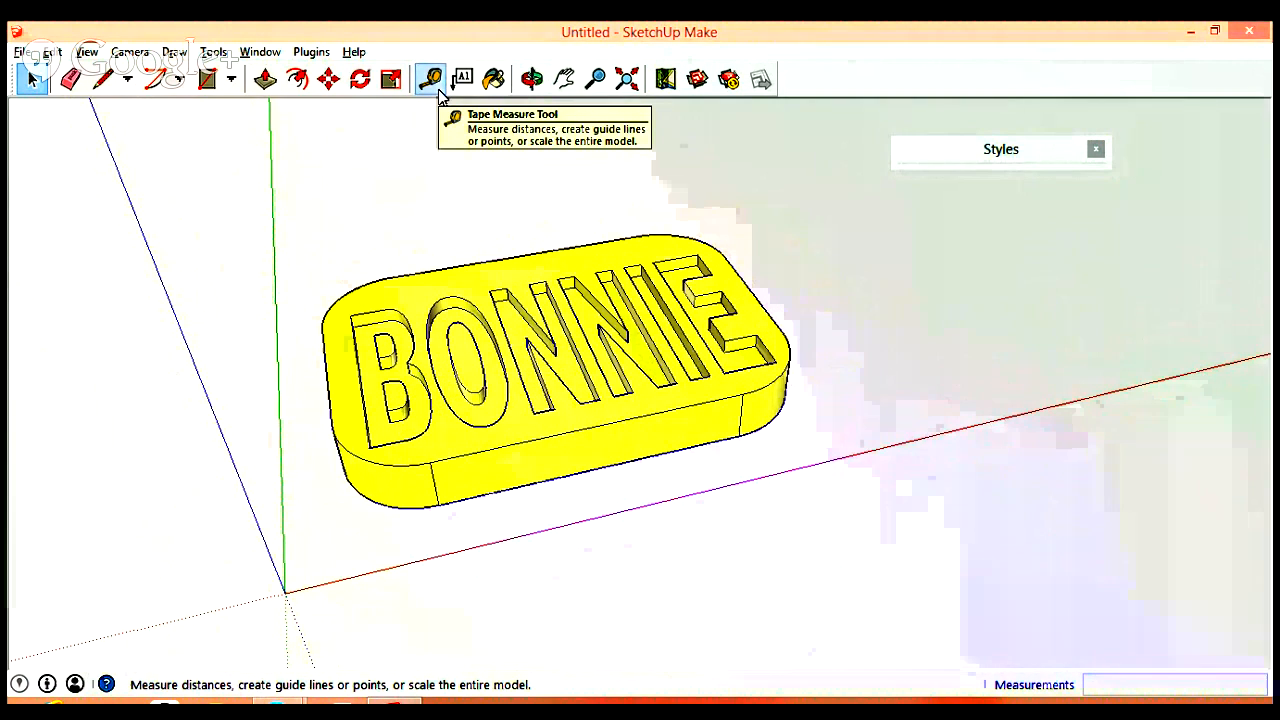
{"action": "left_click", "coordinate": [439, 90]}
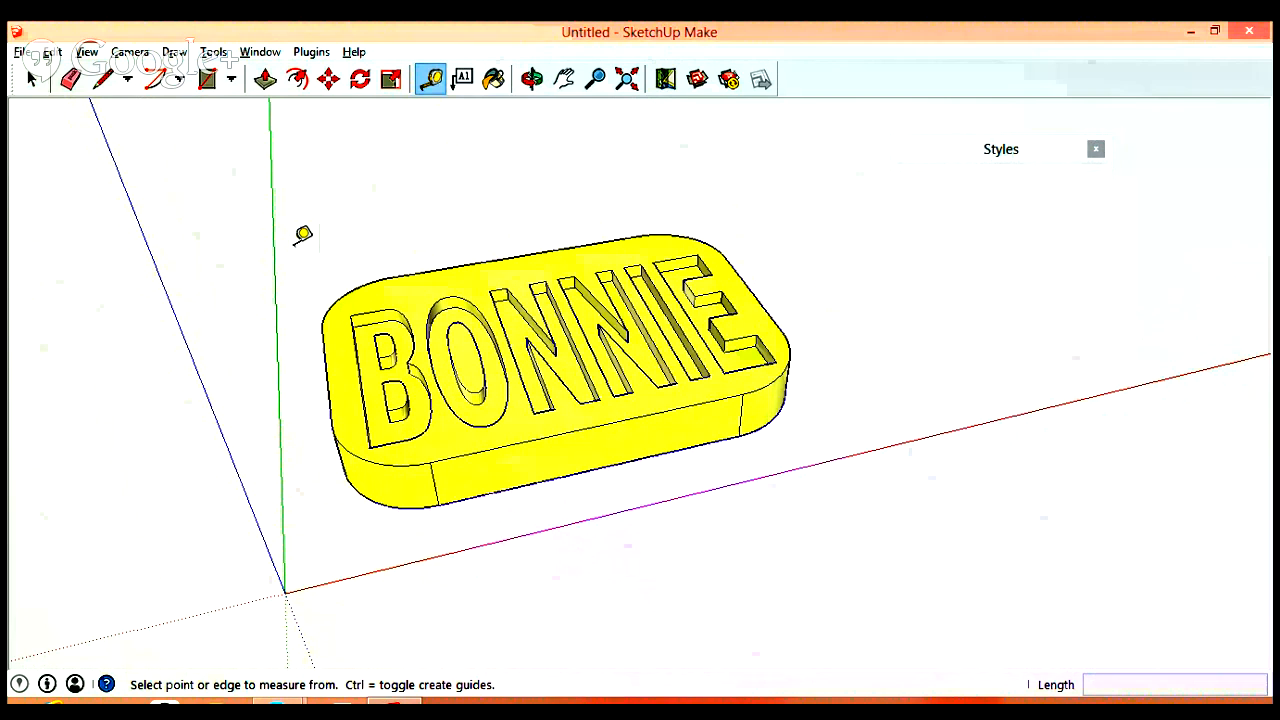
{"action": "left_click", "coordinate": [326, 372]}
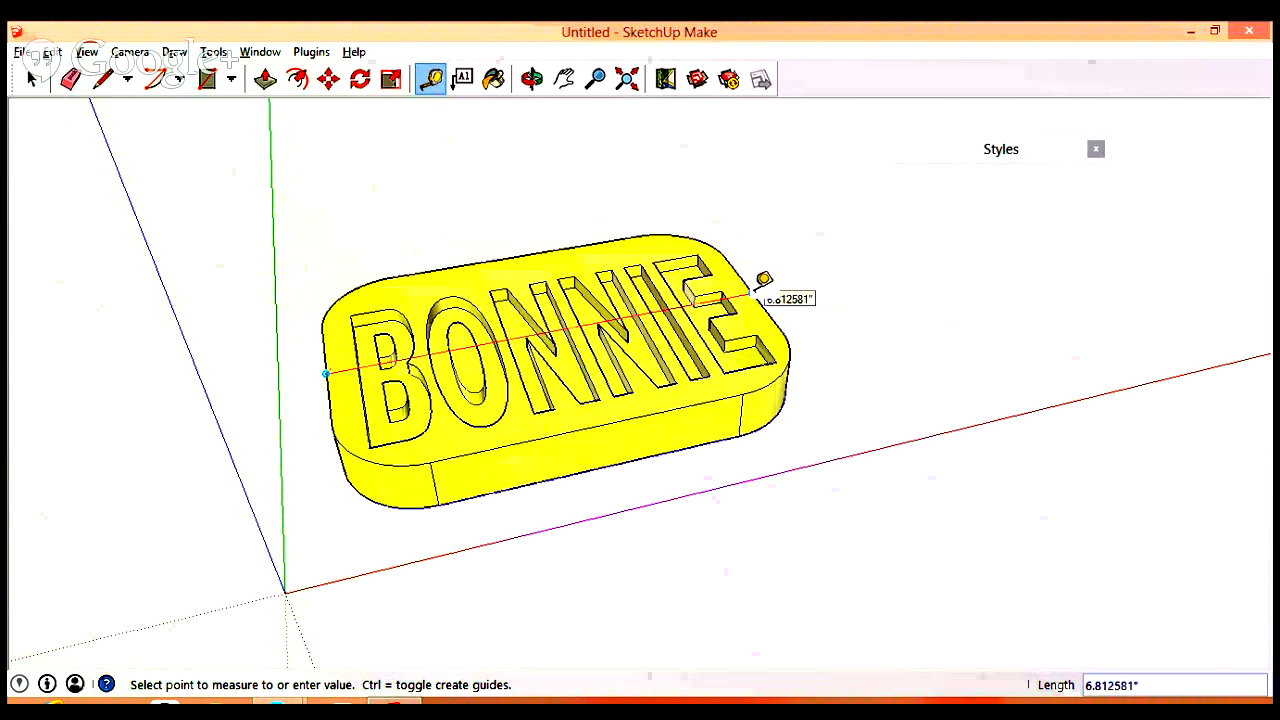
{"action": "left_click", "coordinate": [757, 289]}
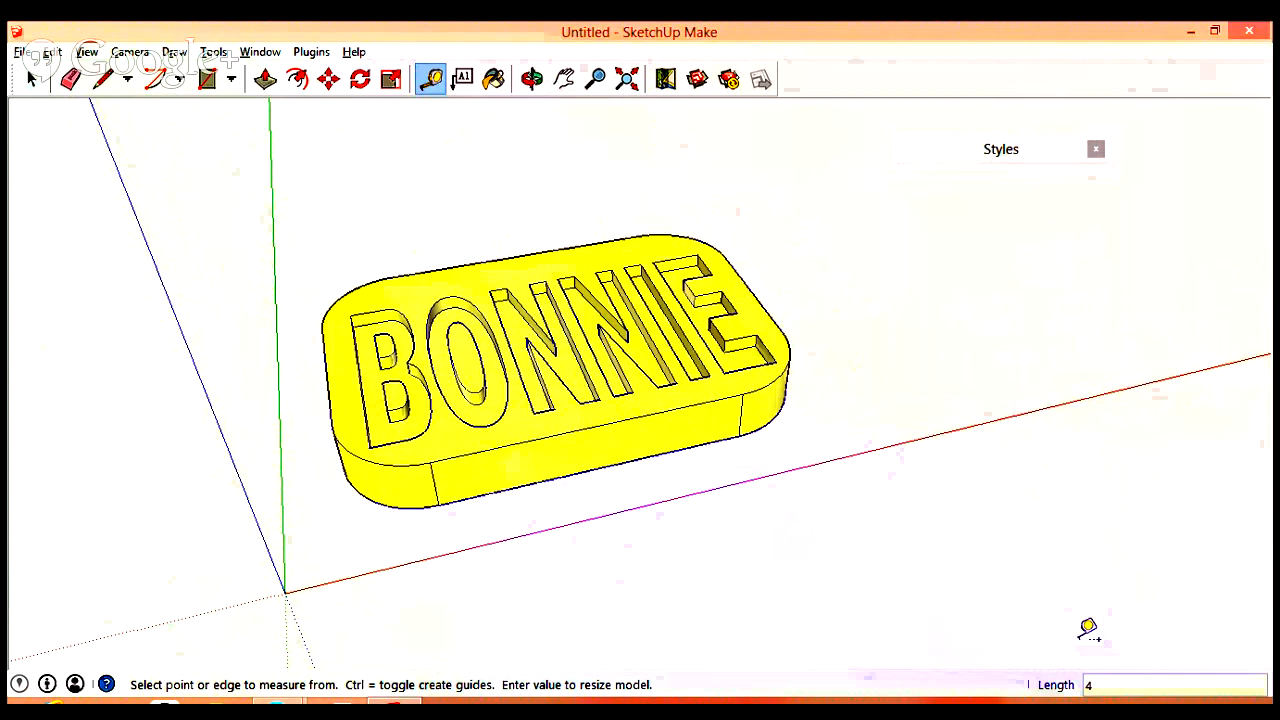
{"action": "key", "text": "Return"}
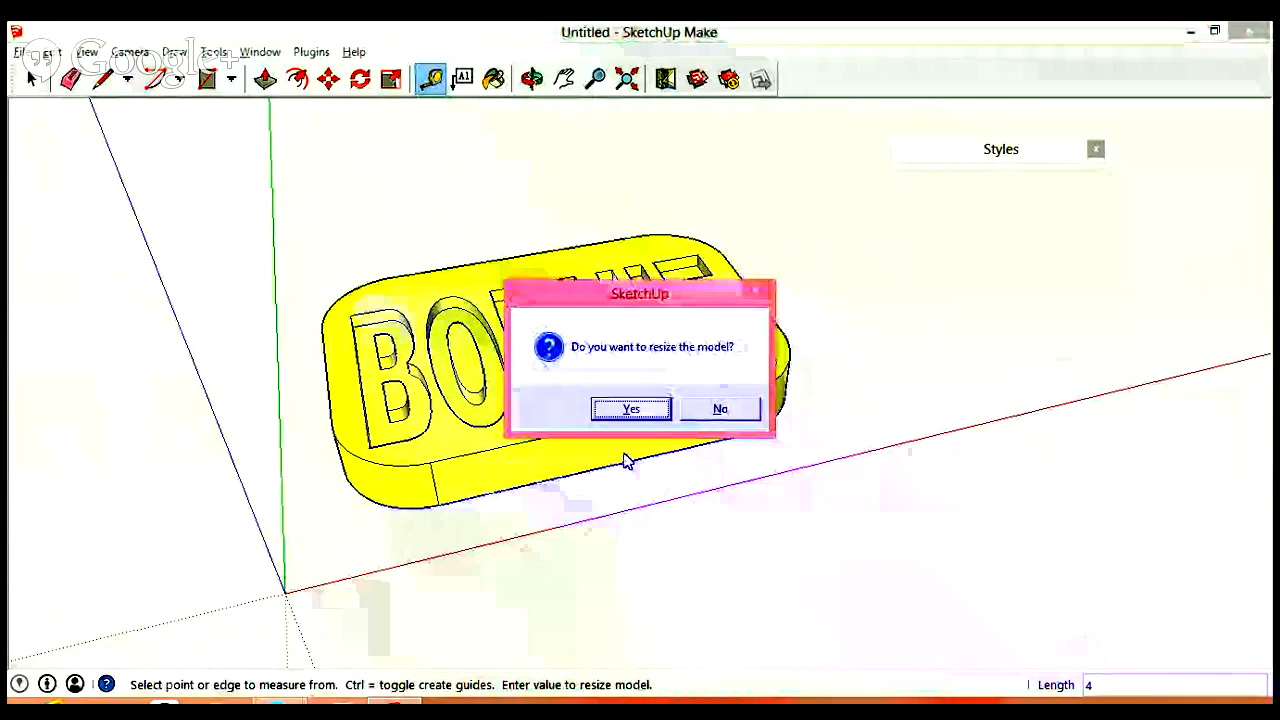
{"action": "left_click", "coordinate": [631, 408]}
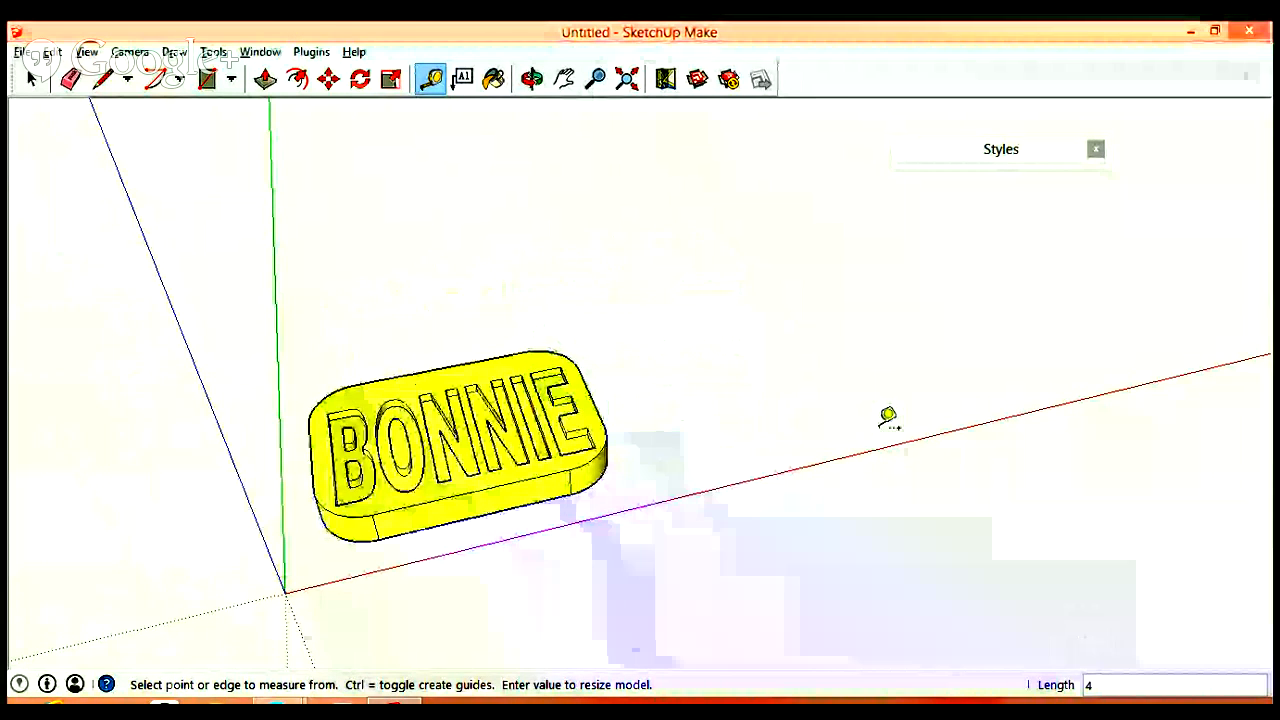
Measure the resized slab's length across the top face and its thickness along a vertical side edge.
{"action": "scroll", "coordinate": [914, 443], "scroll_direction": "down", "scroll_amount": 2}
{"action": "scroll", "coordinate": [586, 566], "scroll_direction": "up", "scroll_amount": 2}
{"action": "scroll", "coordinate": [254, 460], "scroll_direction": "up", "scroll_amount": 2}
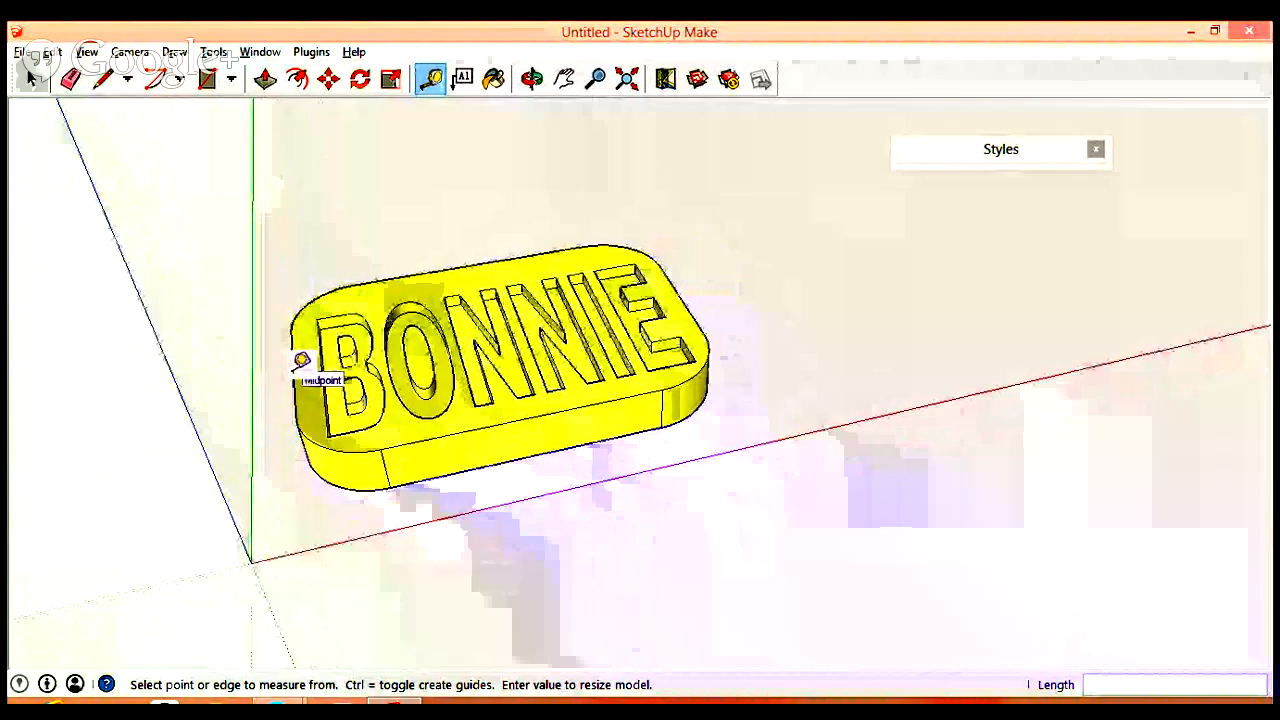
{"action": "left_click", "coordinate": [302, 360]}
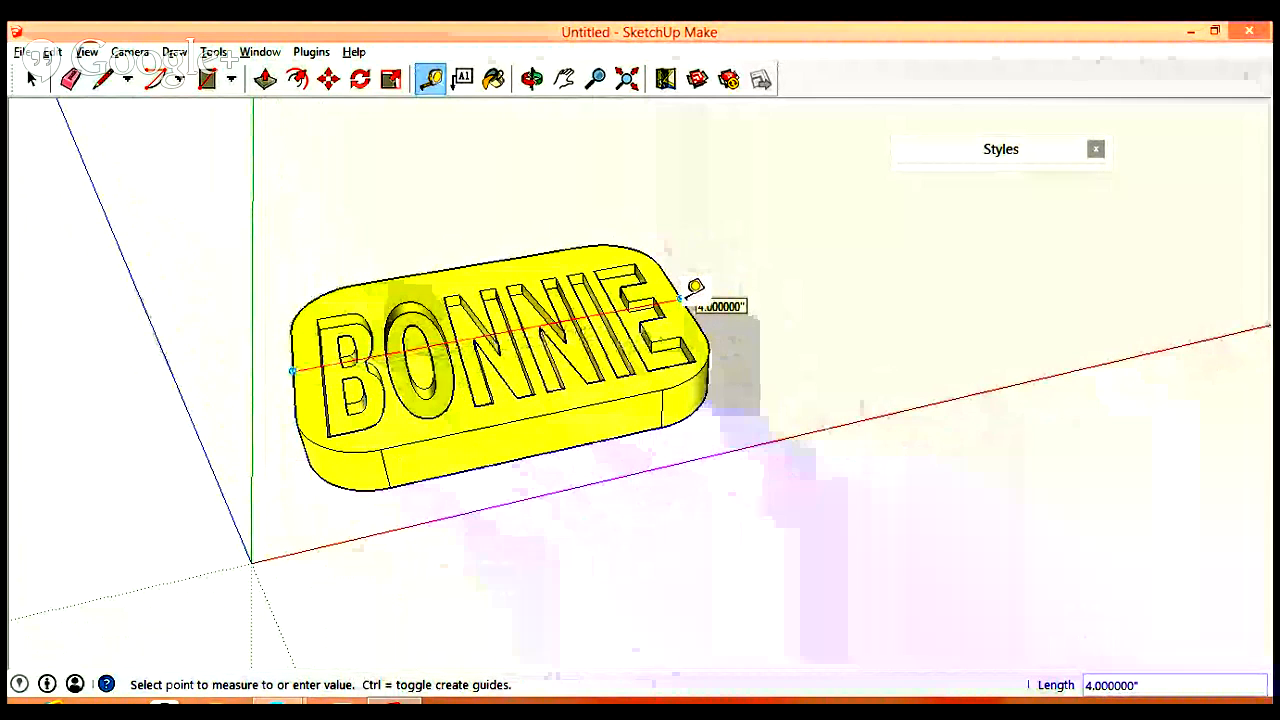
{"action": "left_click", "coordinate": [695, 288]}
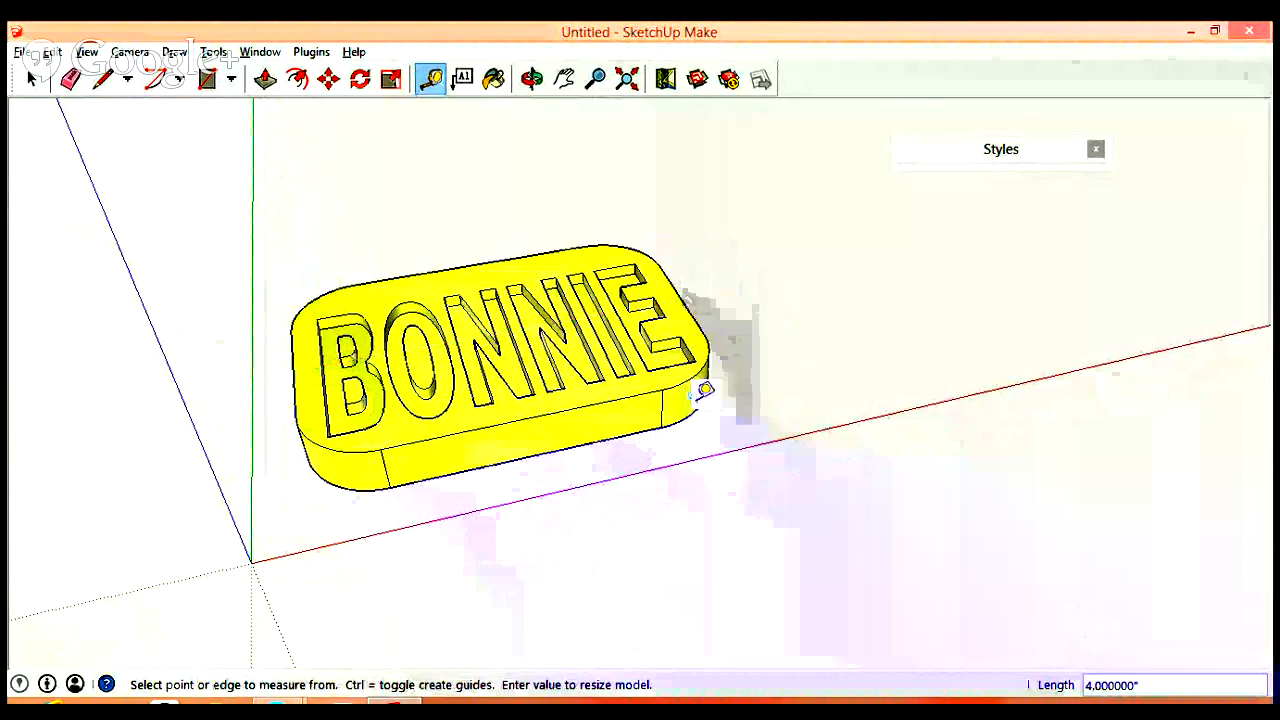
{"action": "mouse_move", "coordinate": [700, 355]}
{"action": "middle_mouse_down"}
{"action": "mouse_move", "coordinate": [694, 366]}
{"action": "mouse_move", "coordinate": [711, 376]}
{"action": "middle_mouse_up"}
{"action": "left_click", "coordinate": [665, 417]}
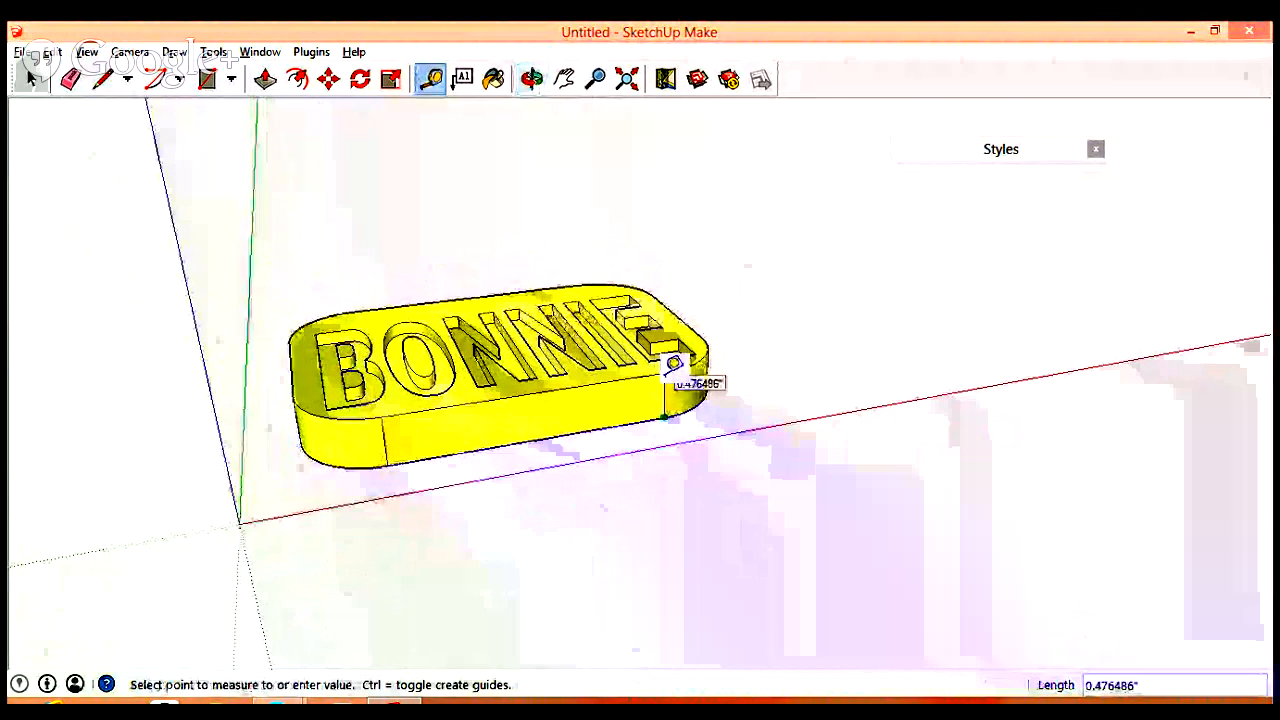
{"action": "left_click", "coordinate": [668, 368]}
{"action": "middle_click_drag", "start_coordinate": [769, 461], "coordinate": [789, 523]}
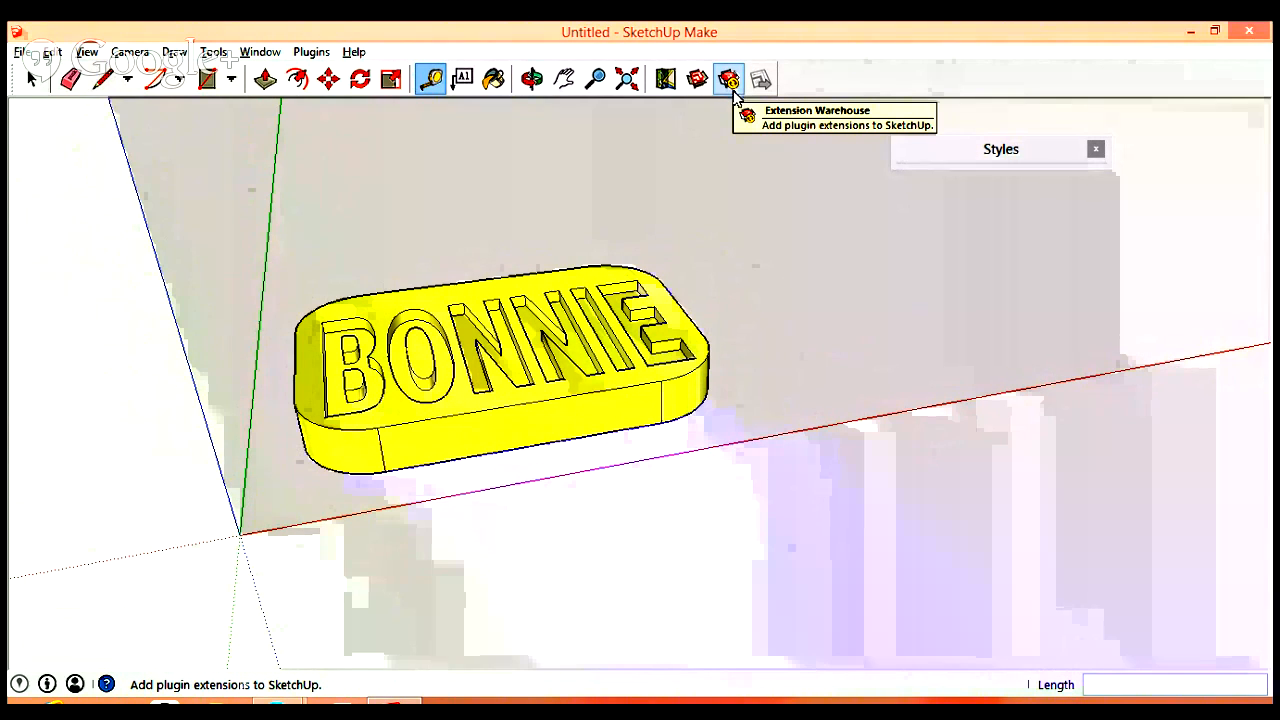
Search the Extension Warehouse for "stl", view the SketchUp STL extension's page and close the warehouse.
{"action": "left_click", "coordinate": [729, 80]}
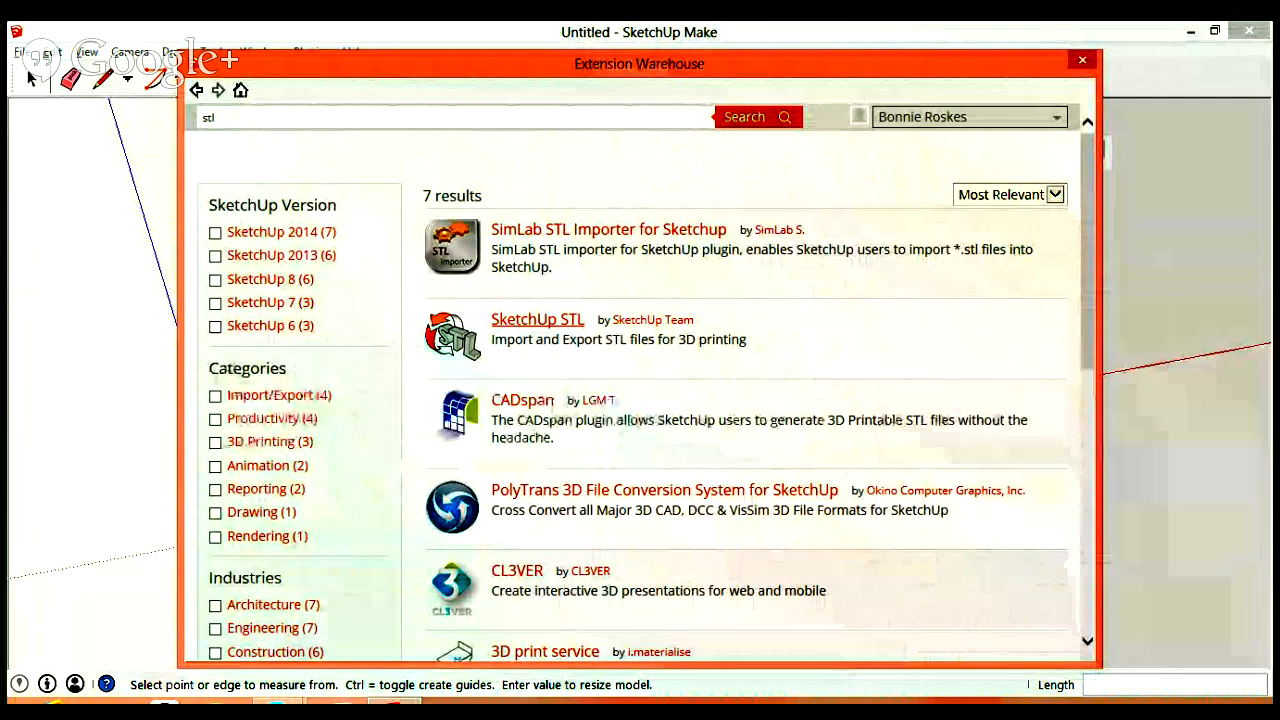
{"action": "left_click", "coordinate": [537, 319]}
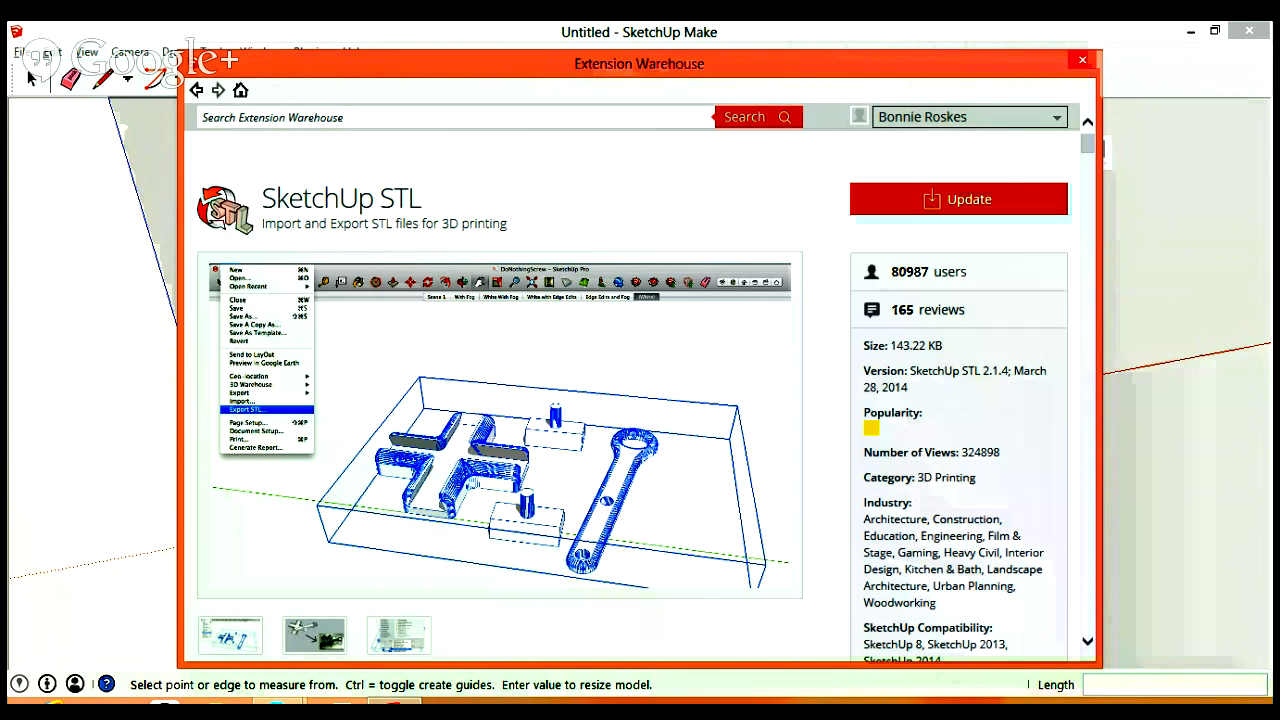
{"action": "left_click", "coordinate": [1082, 60]}
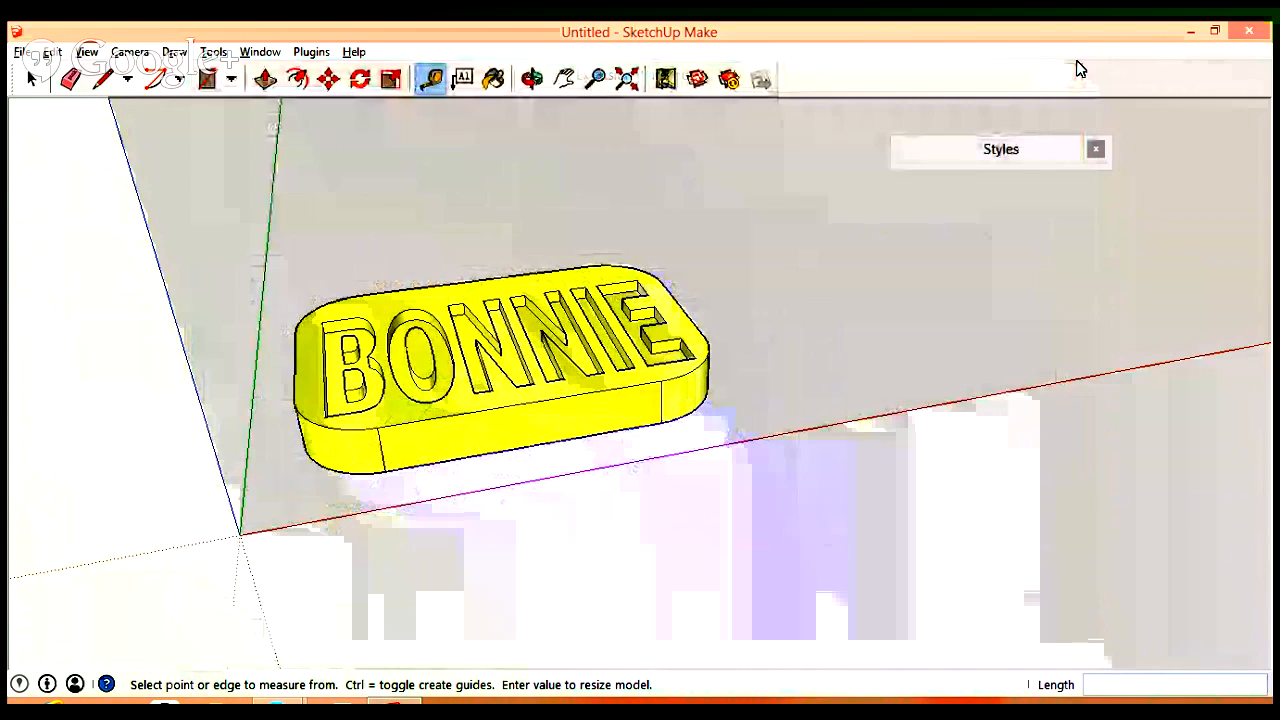
Export the whole model as an STL file in millimeters with the ASCII format.
{"action": "middle_click_drag", "start_coordinate": [1095, 250], "coordinate": [1143, 309]}
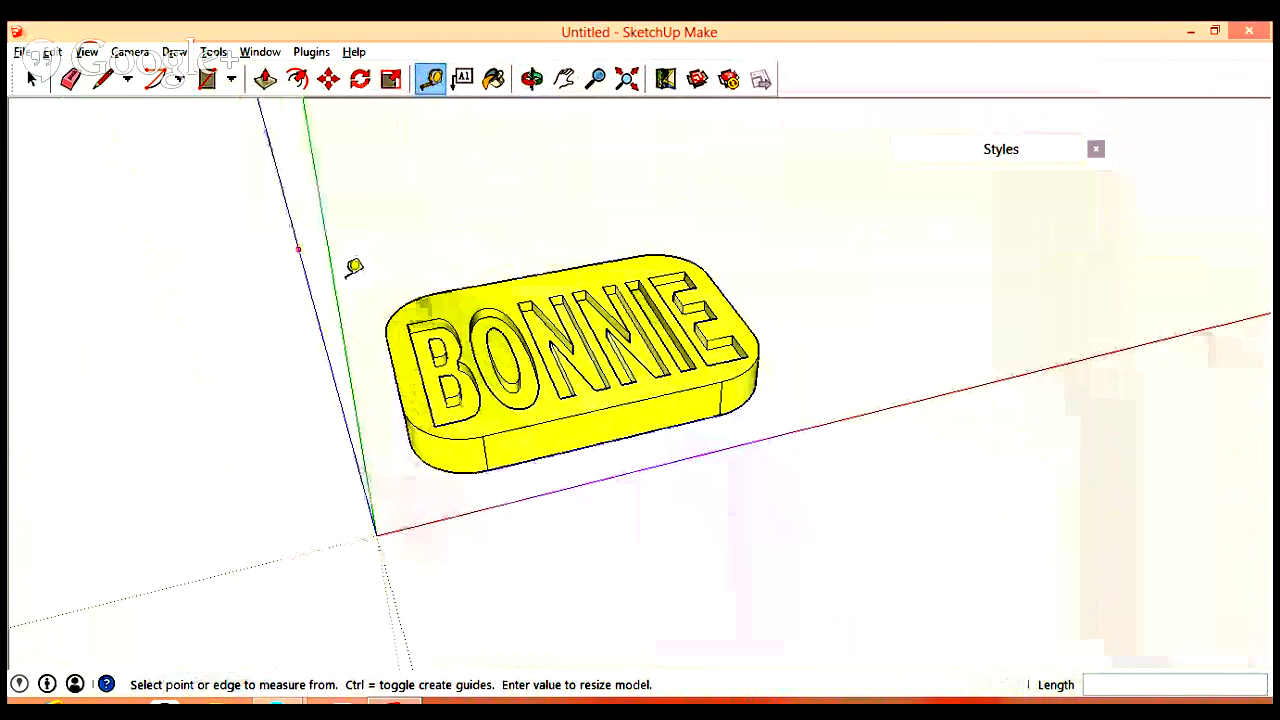
{"action": "left_click", "coordinate": [19, 51]}
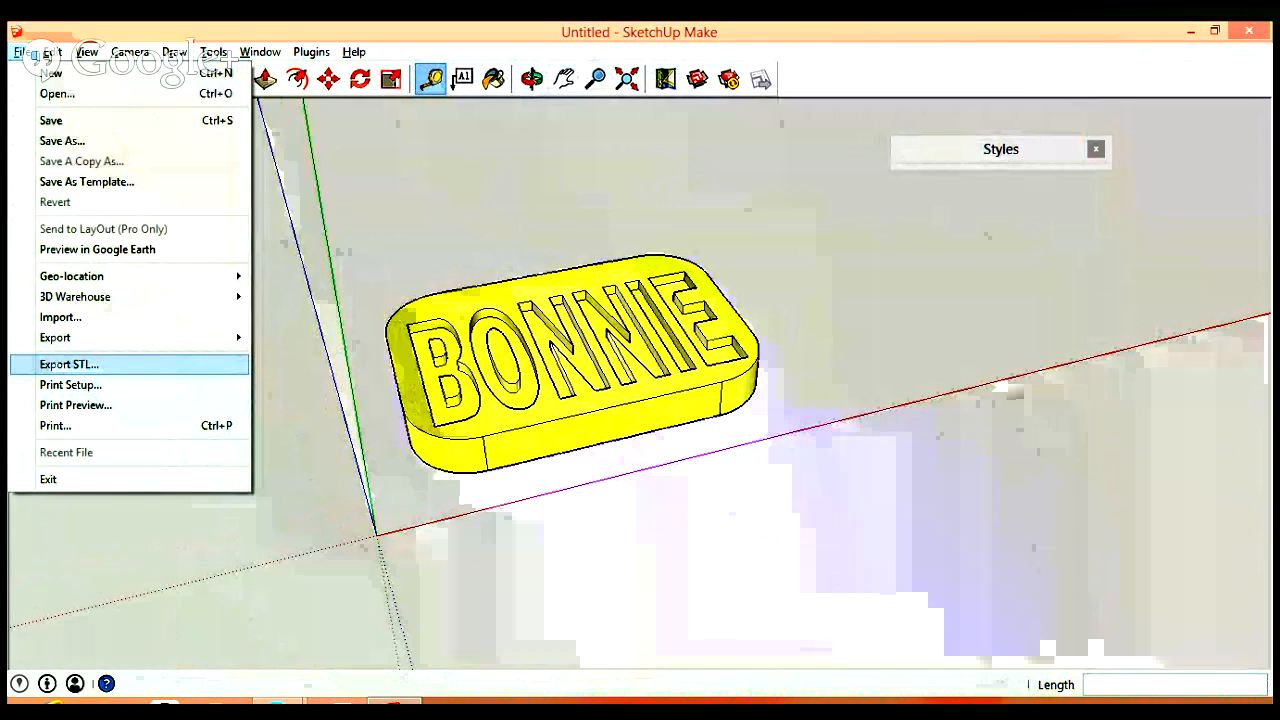
{"action": "left_click", "coordinate": [118, 366]}
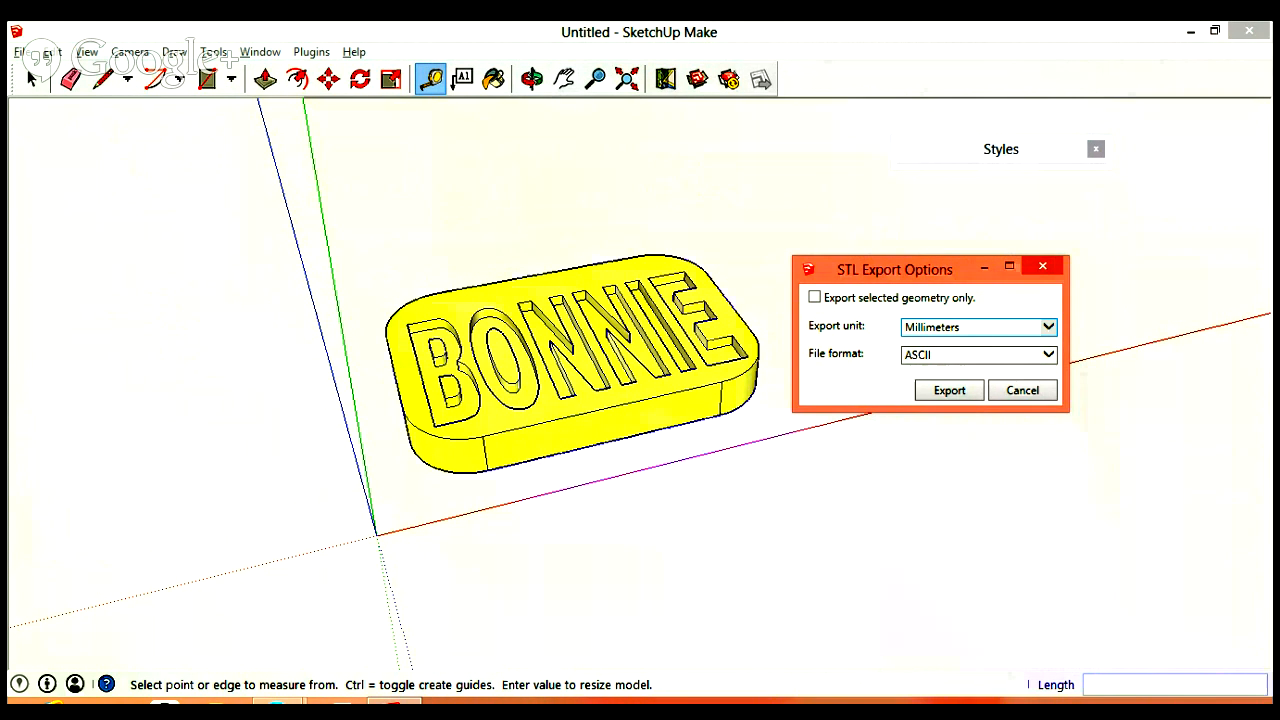
{"action": "left_click", "coordinate": [949, 392]}
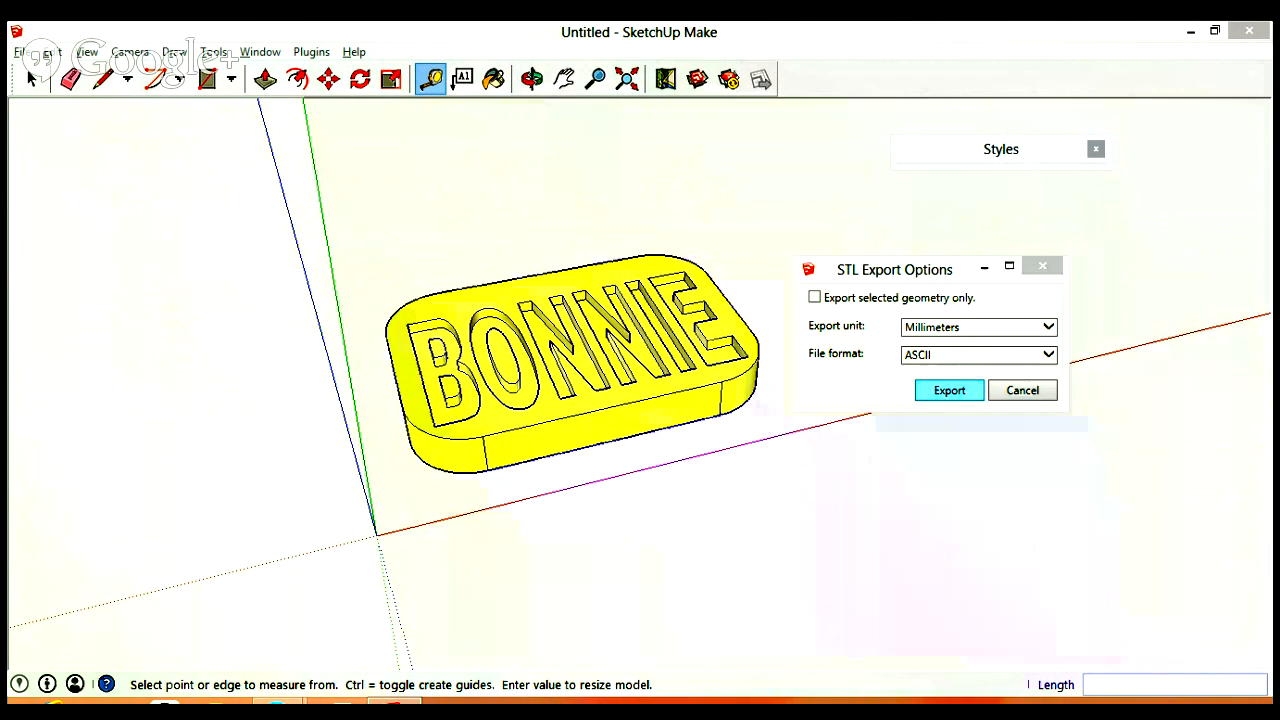